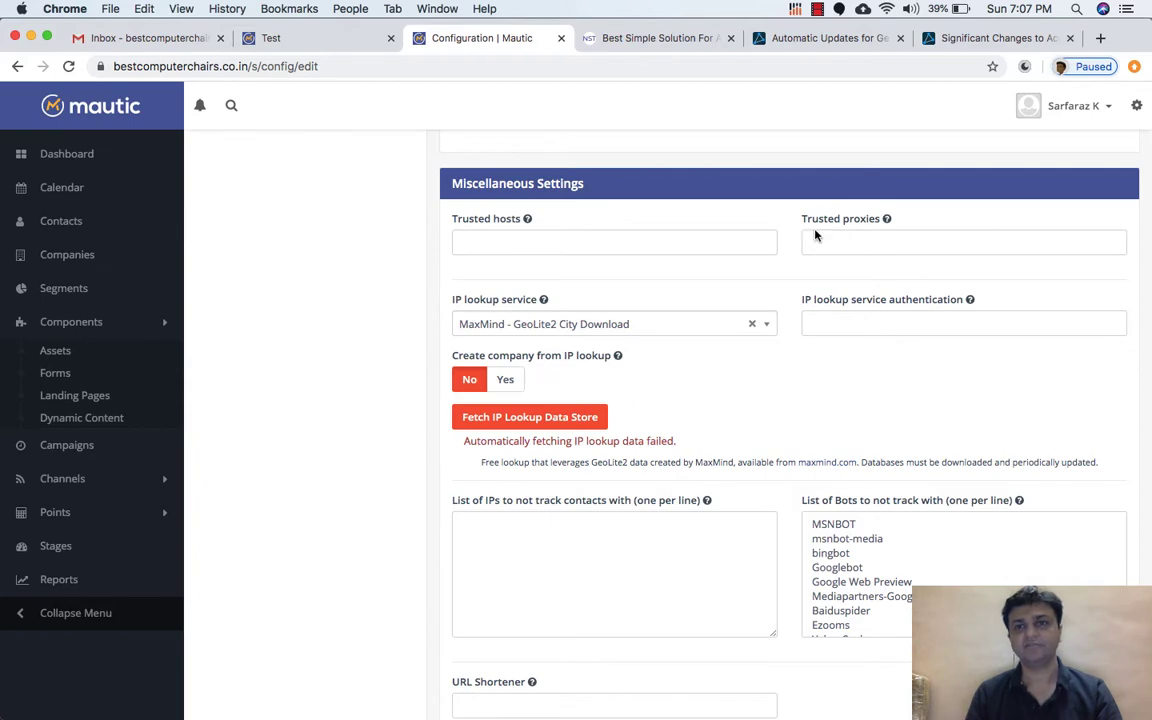
Step: After noting the failed IP lookup fetch, switch to MaxMind's 'Significant Changes' GeoLite2 article
click(957, 40)
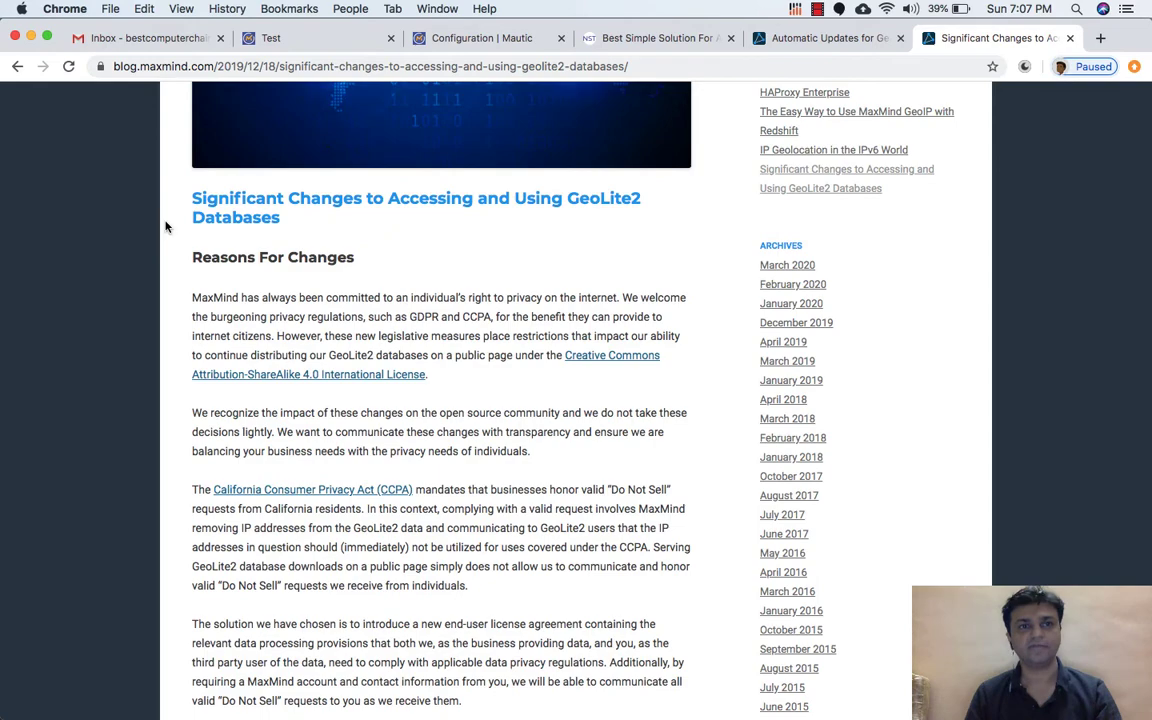
Step: Read through the GeoLite2 changes post, then bring up the GeoIP2 automatic updates guide
scroll(165, 226, up, 5)
scroll(165, 226, down, 8)
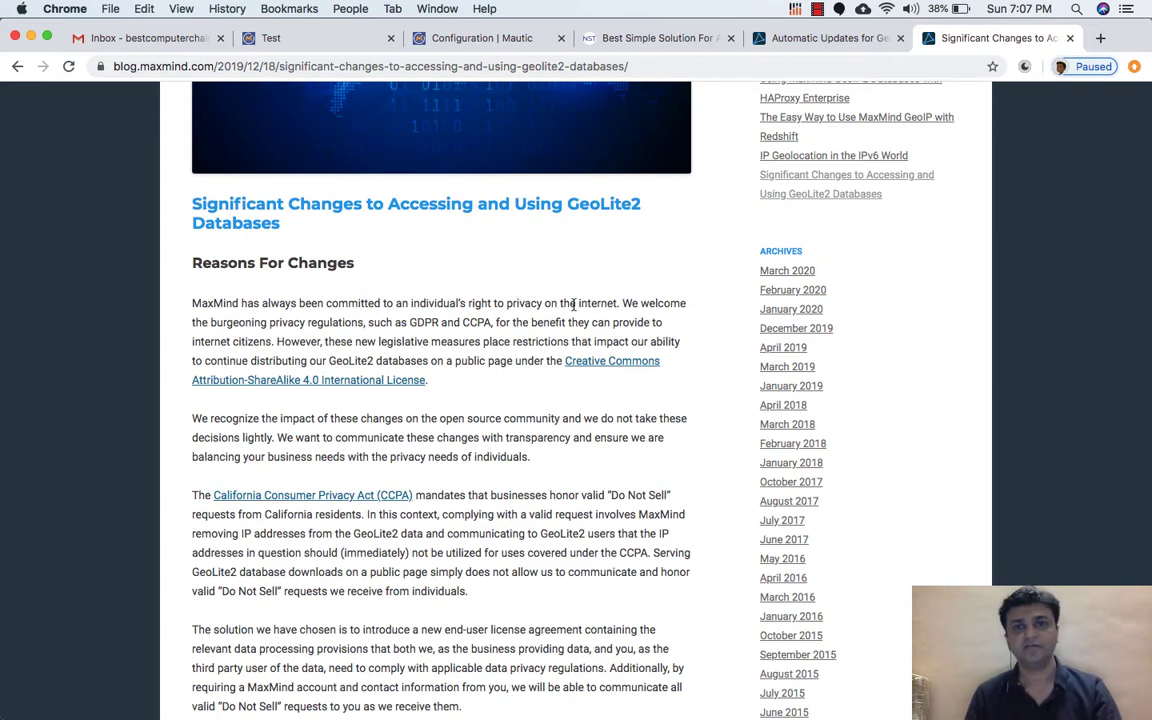
scroll(589, 427, down, 10)
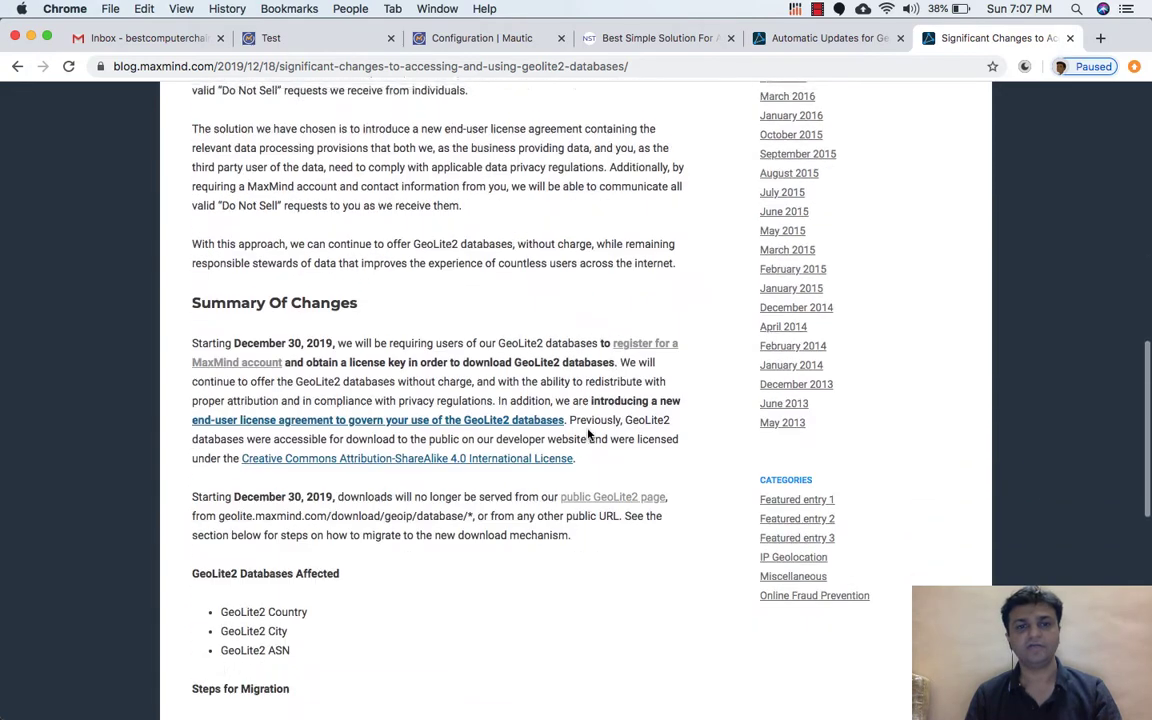
scroll(589, 432, up, 10)
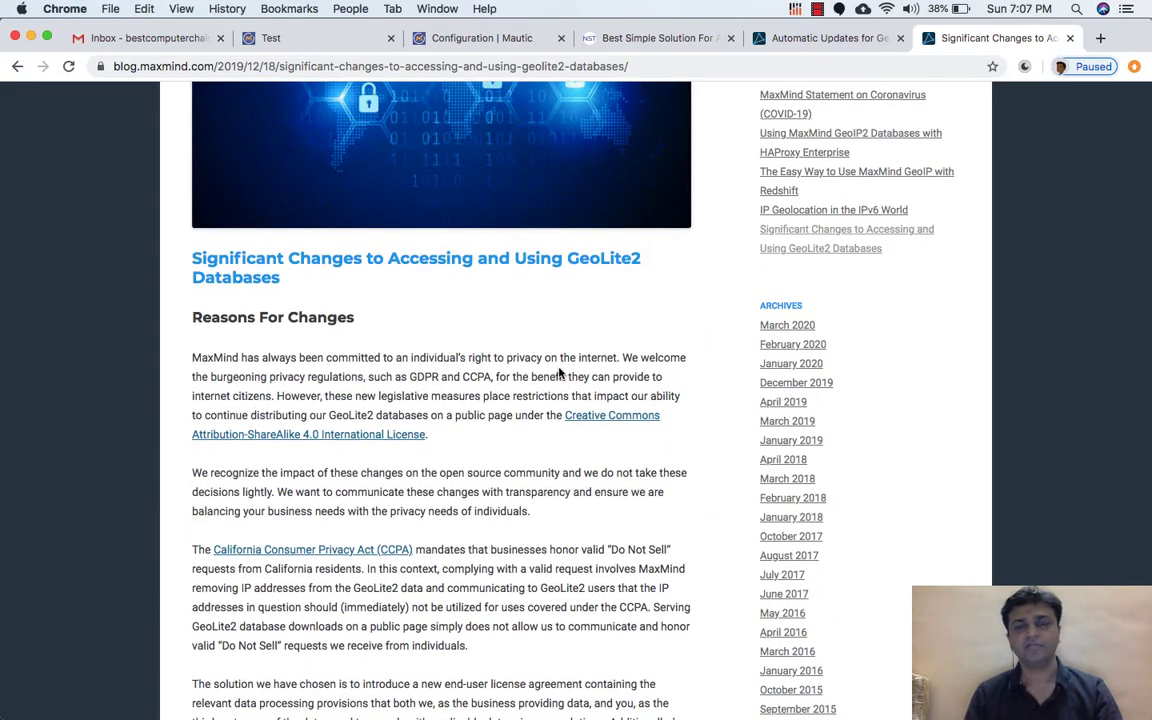
click(770, 38)
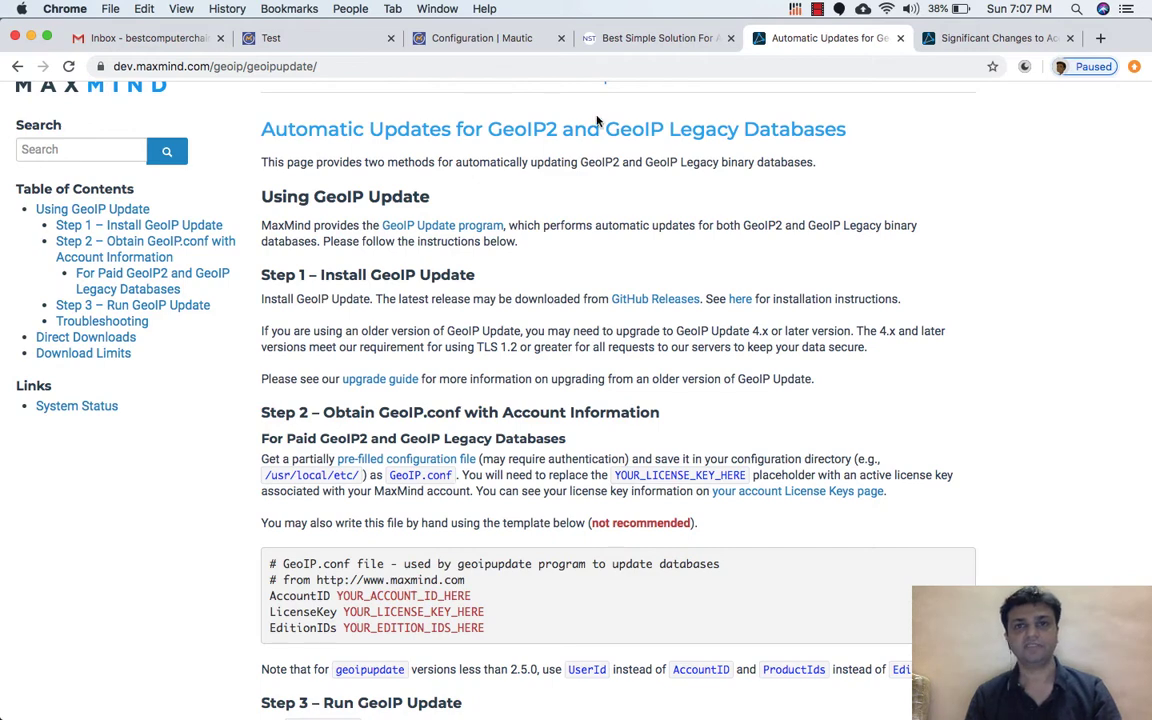
Step: Show the nstinfotech 'Automatically fetching IP lookup data failed' article's six MaxMind fix steps
click(640, 38)
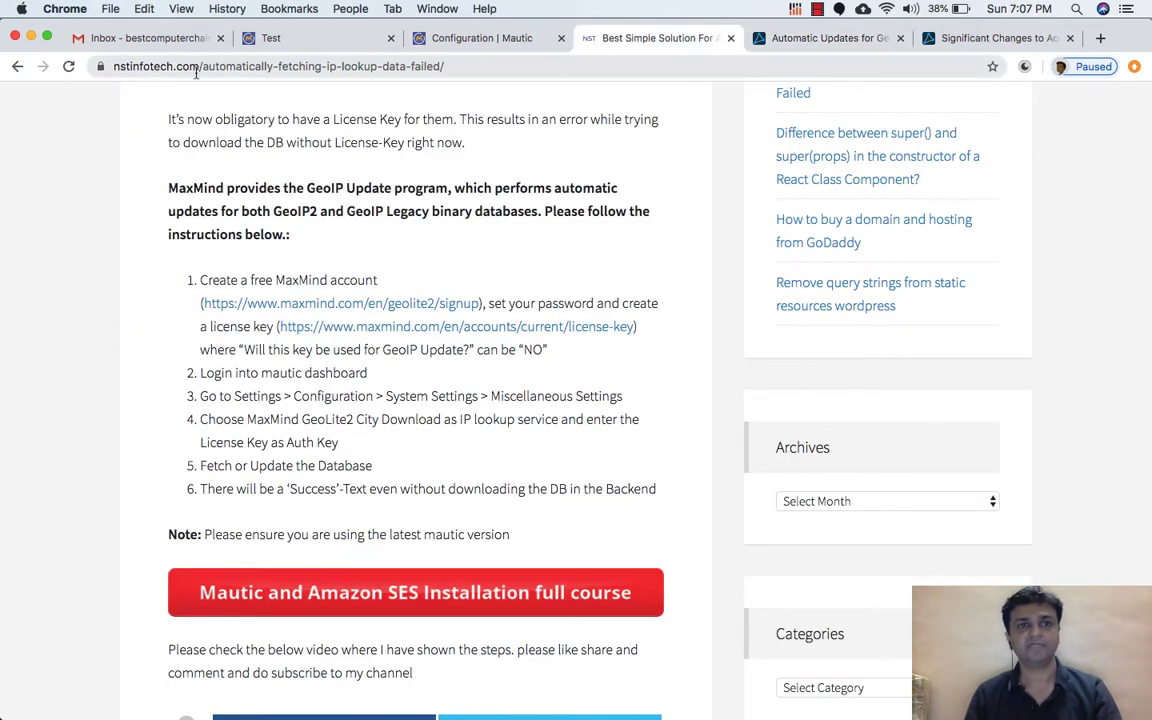
scroll(404, 183, up, 5)
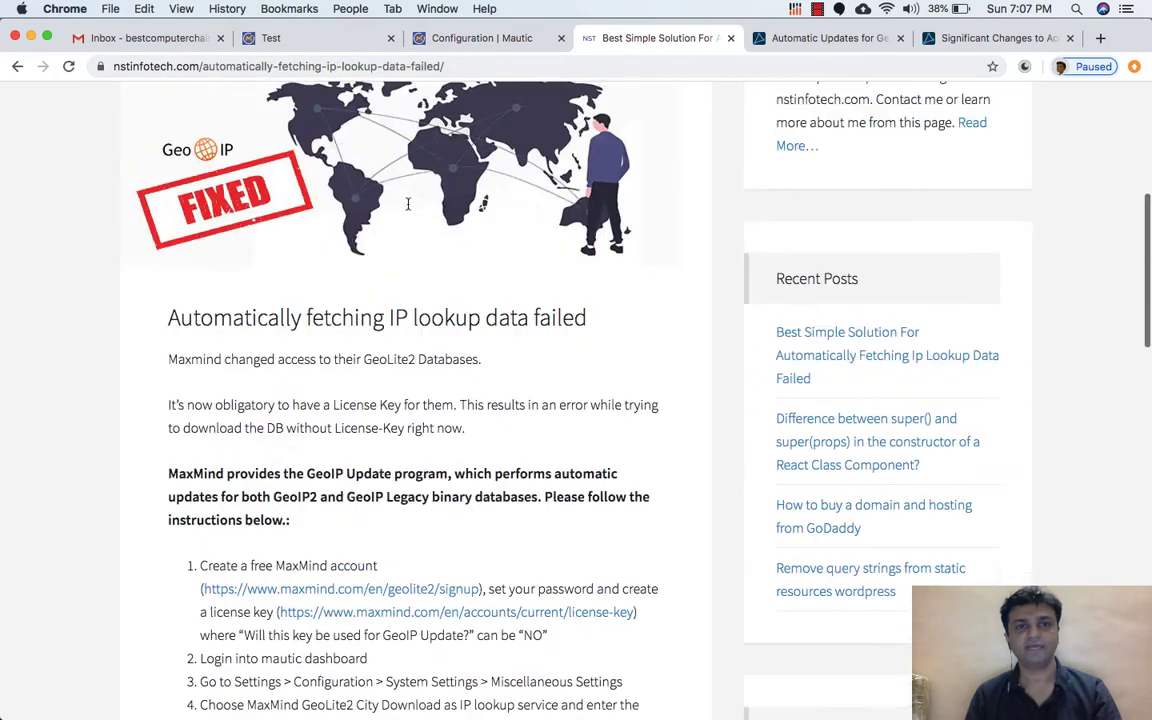
scroll(408, 208, down, 4)
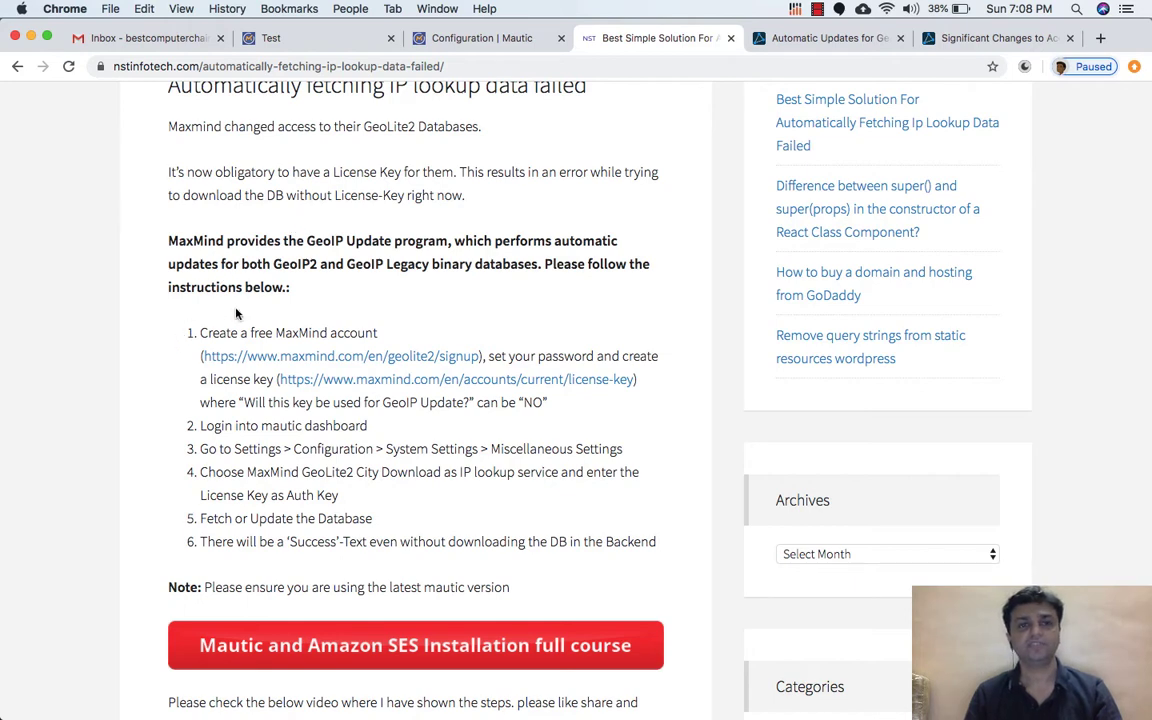
scroll(300, 320, down, 1)
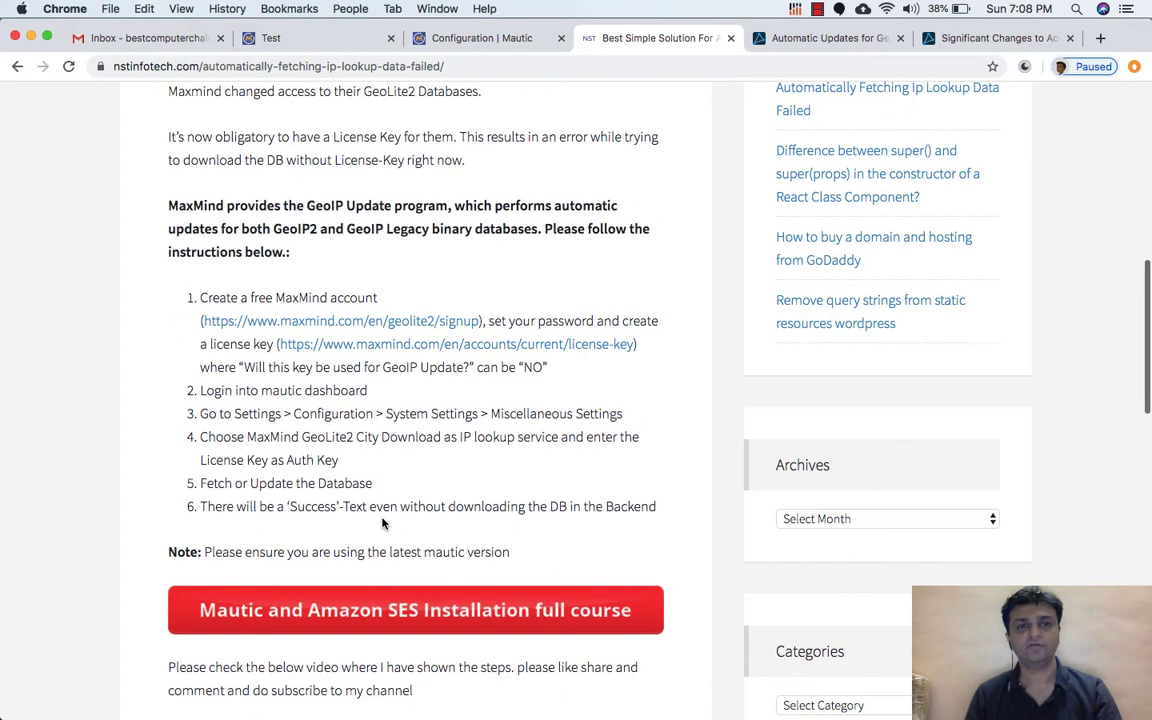
Step: On the GeoLite2 sign-up page, enter the full name and company bestcomputerchairs
click(345, 325)
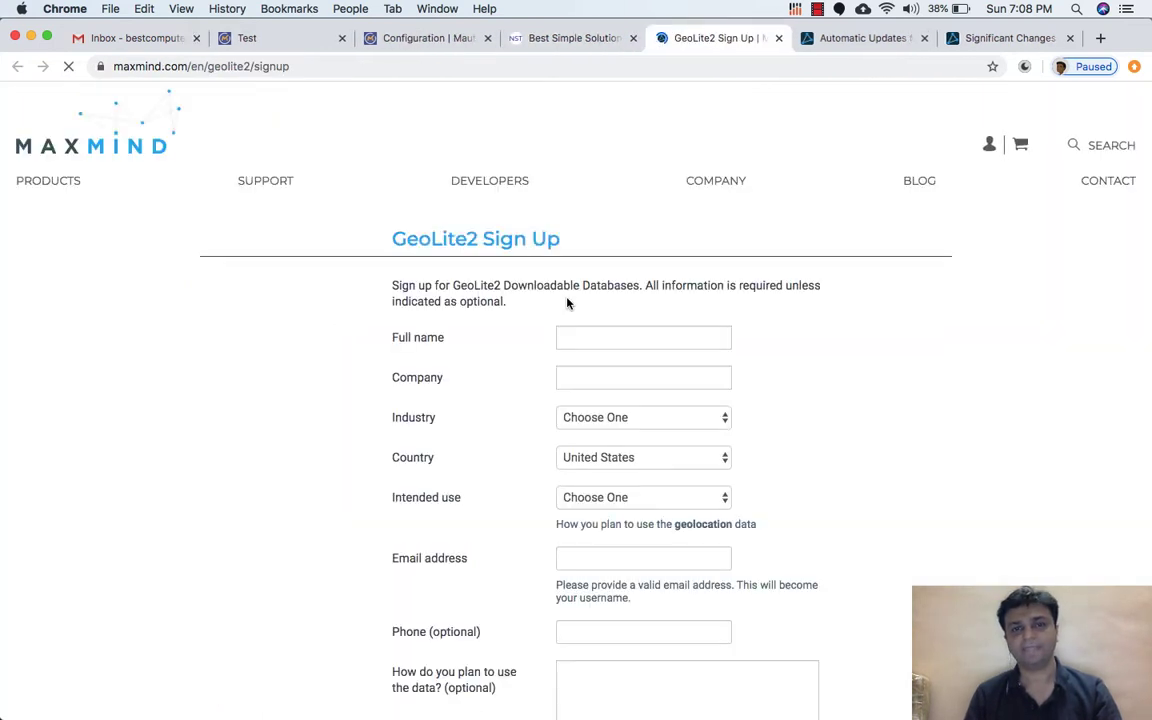
click(593, 335)
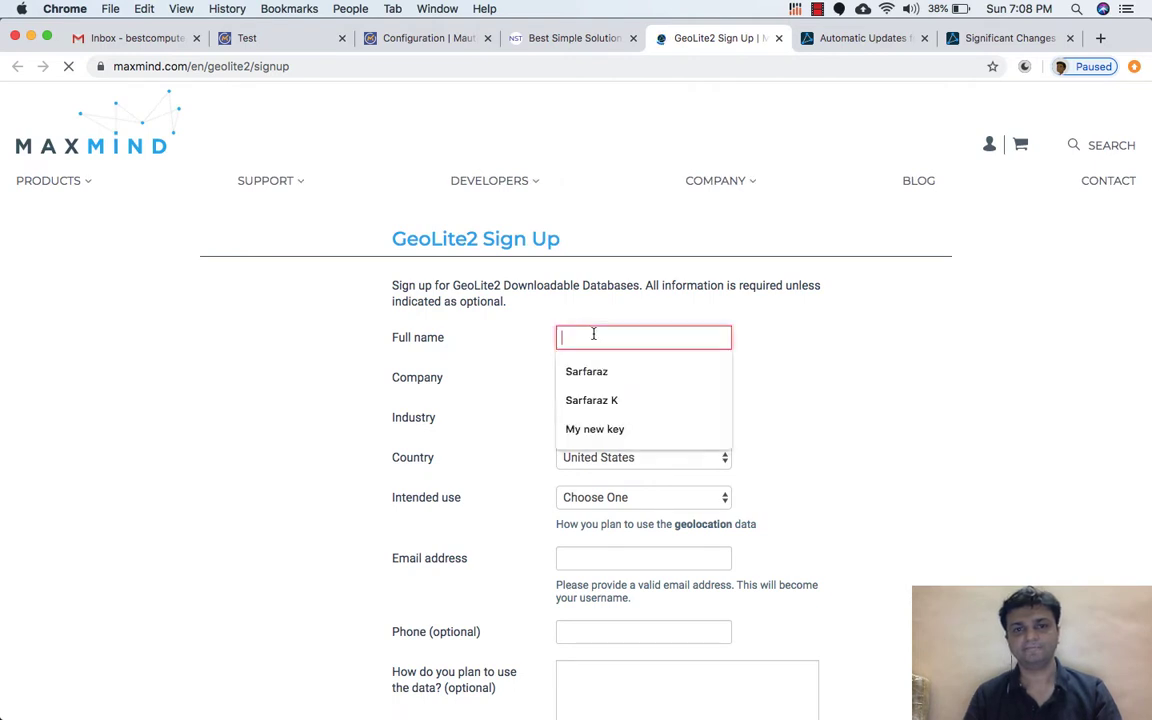
text(S)
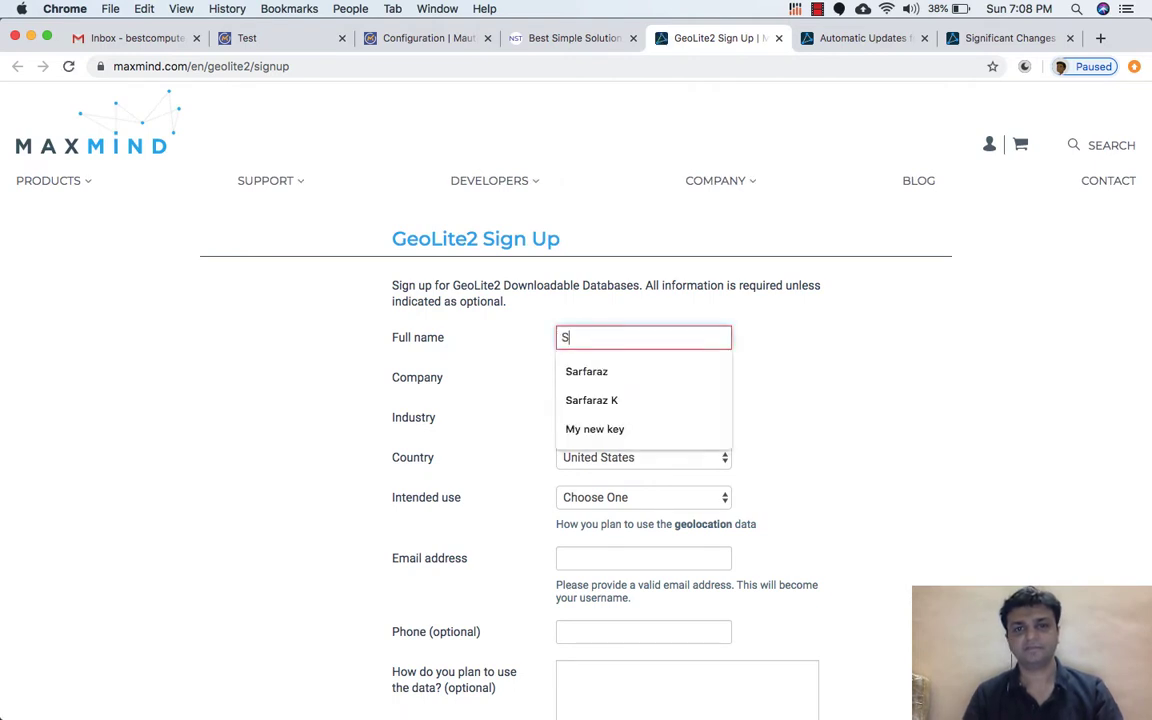
text(arfaraz)
key(Tab)
key(Tab)
click(587, 375)
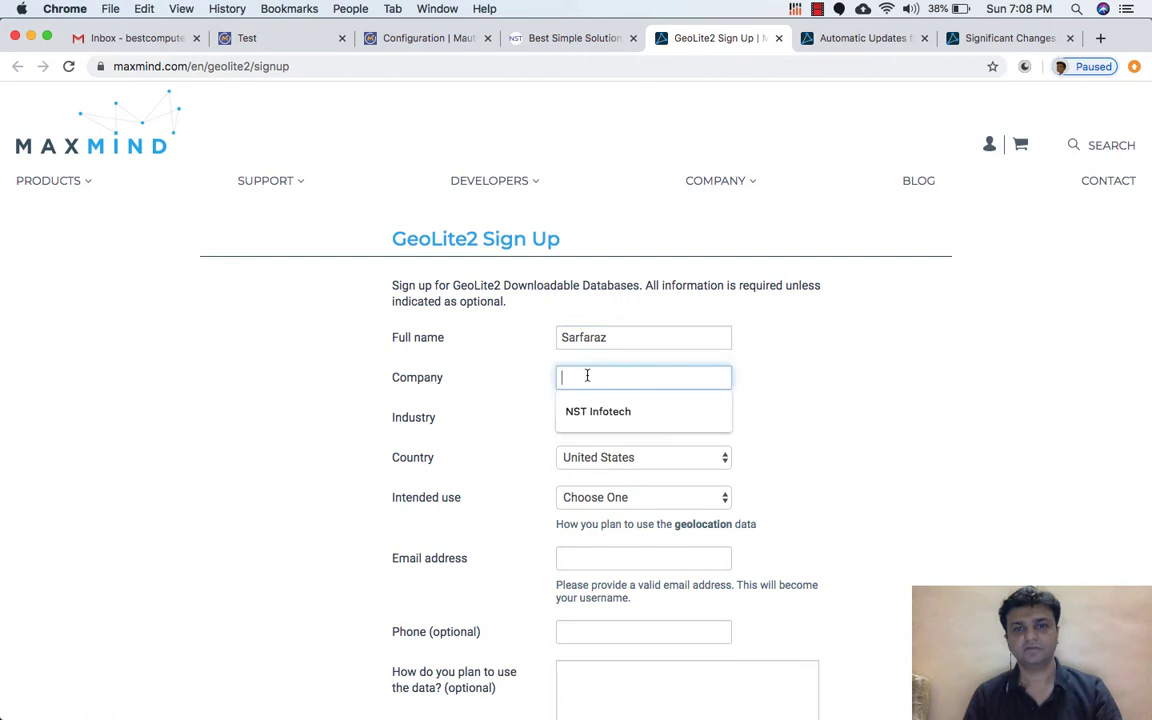
text(bestco)
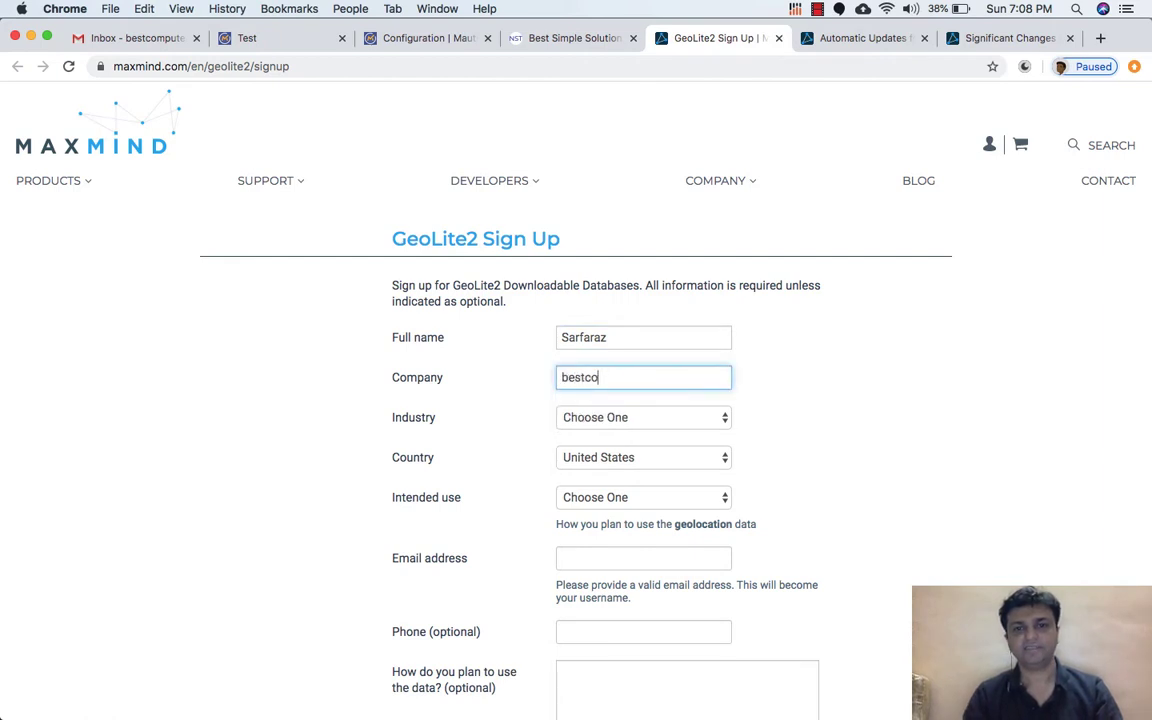
text(mputerchairs)
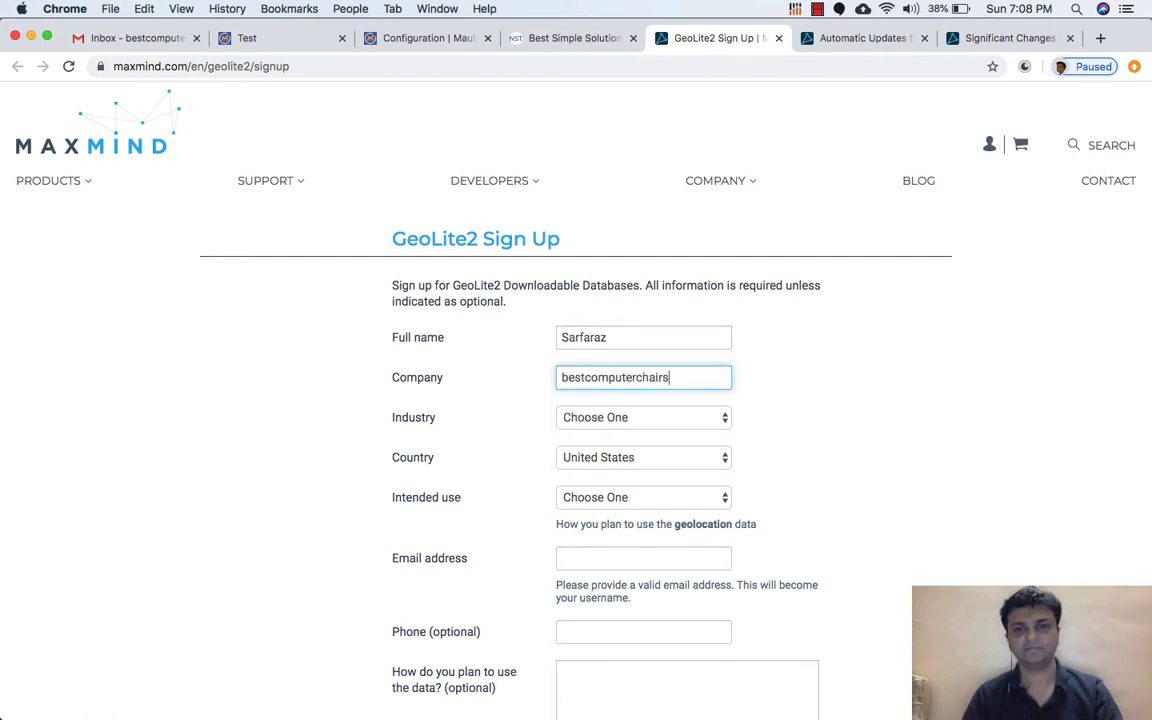
Step: Choose Affiliate Marketing as industry, India as country, and Web analytics as intended use
click(600, 431)
scroll(595, 445, down, 3)
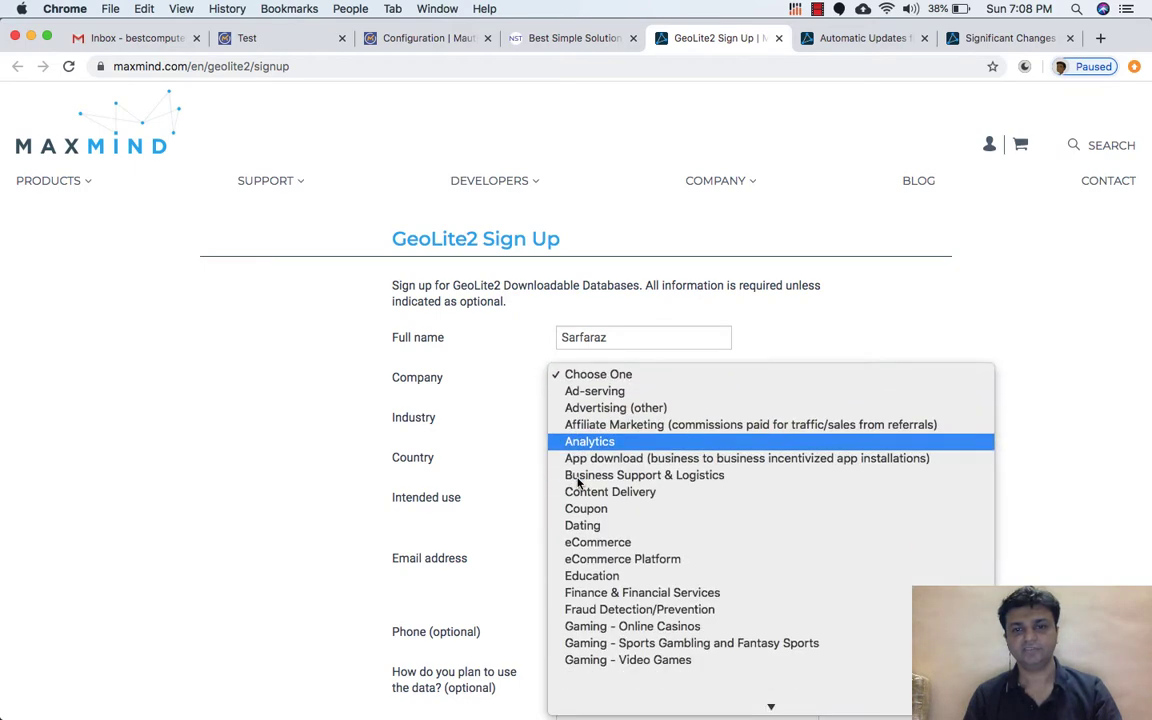
click(585, 338)
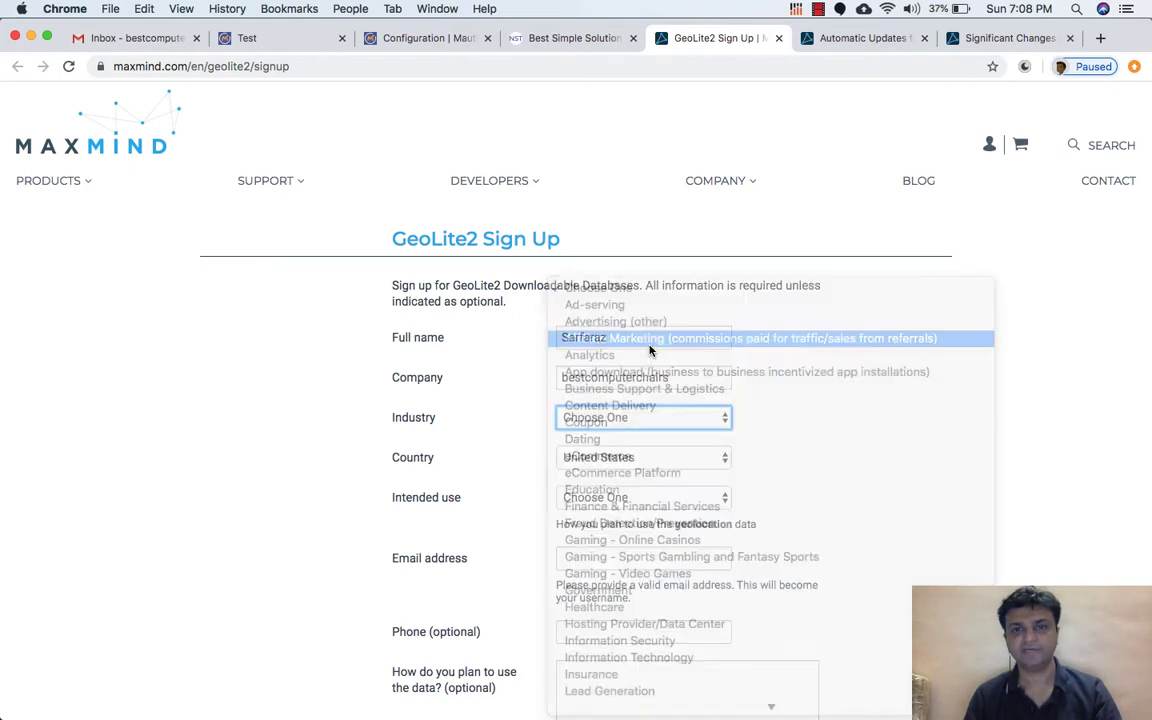
scroll(620, 412, down, 3)
click(624, 327)
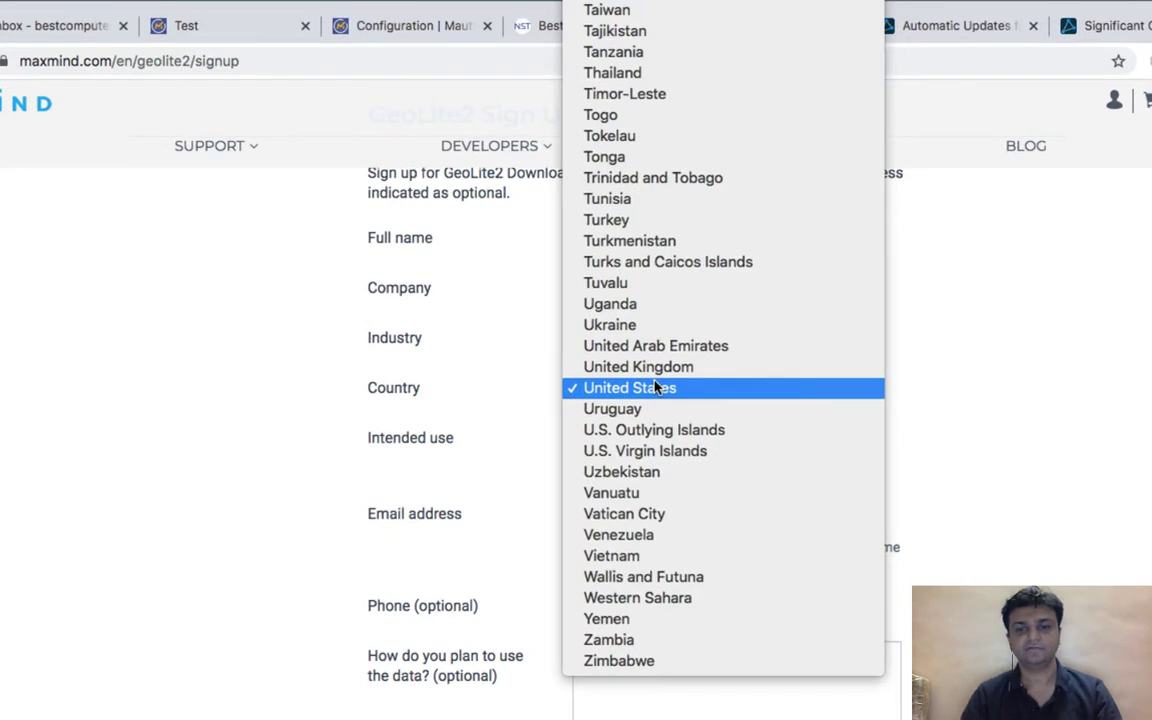
text(india)
key(Return)
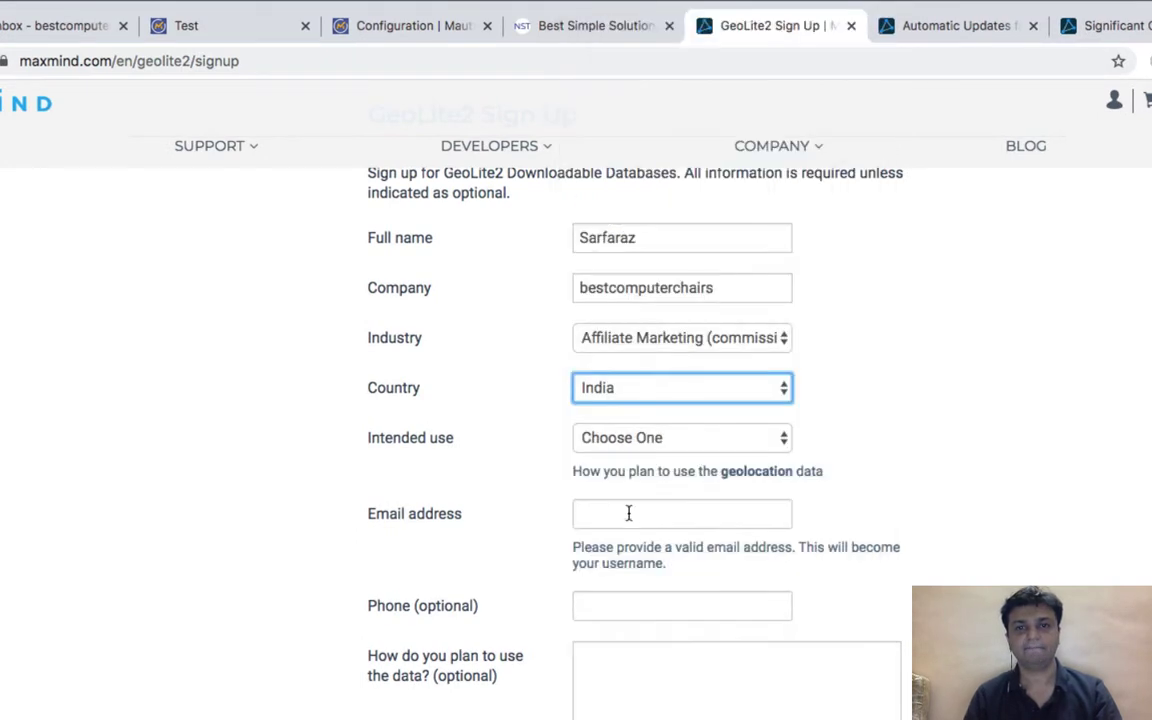
click(654, 450)
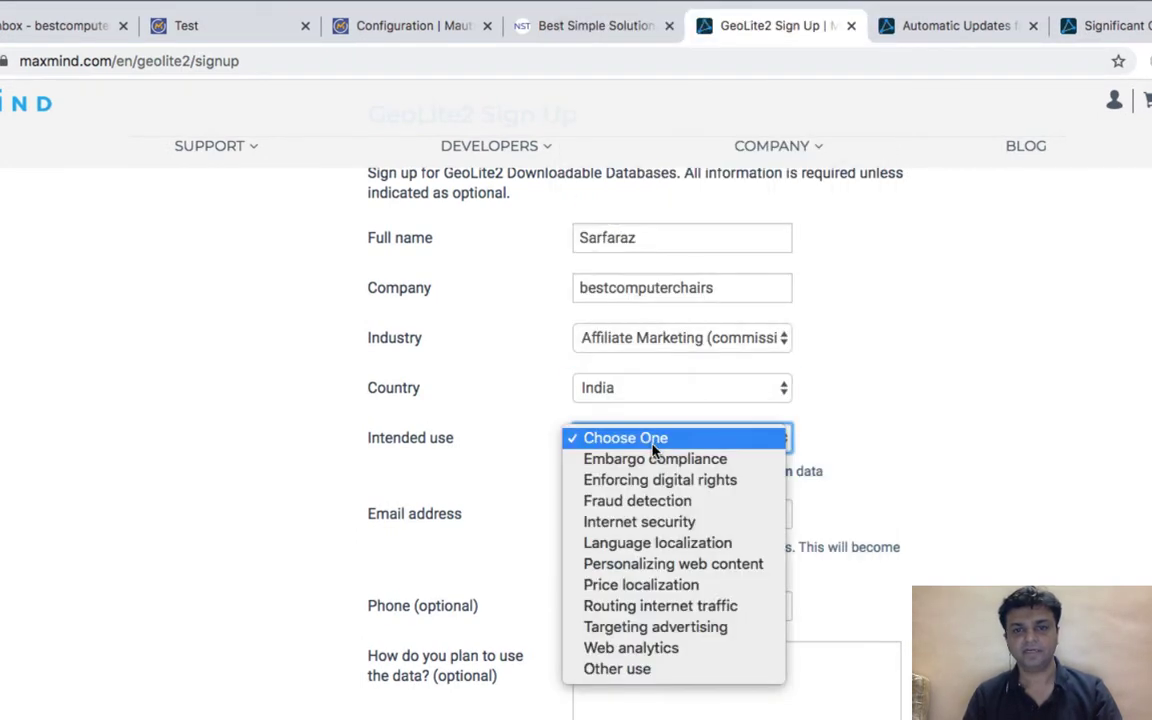
click(620, 650)
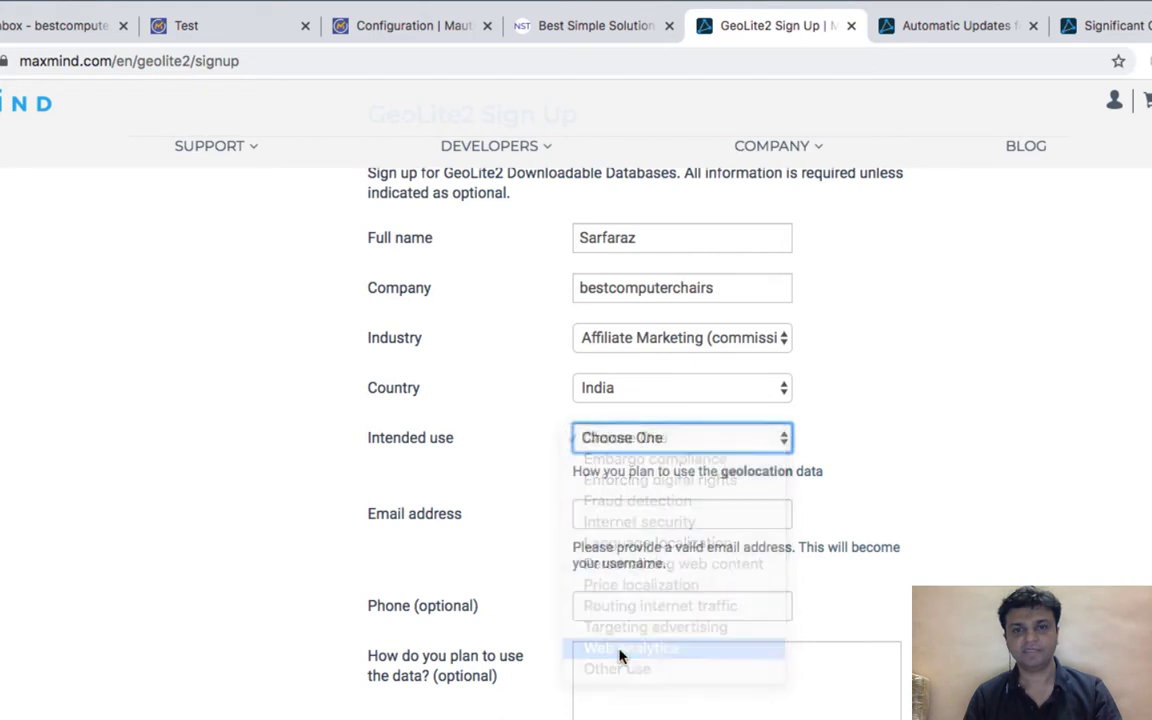
Step: Fill in the e-mail address and accept the GeoLite2 end user licence terms
click(625, 517)
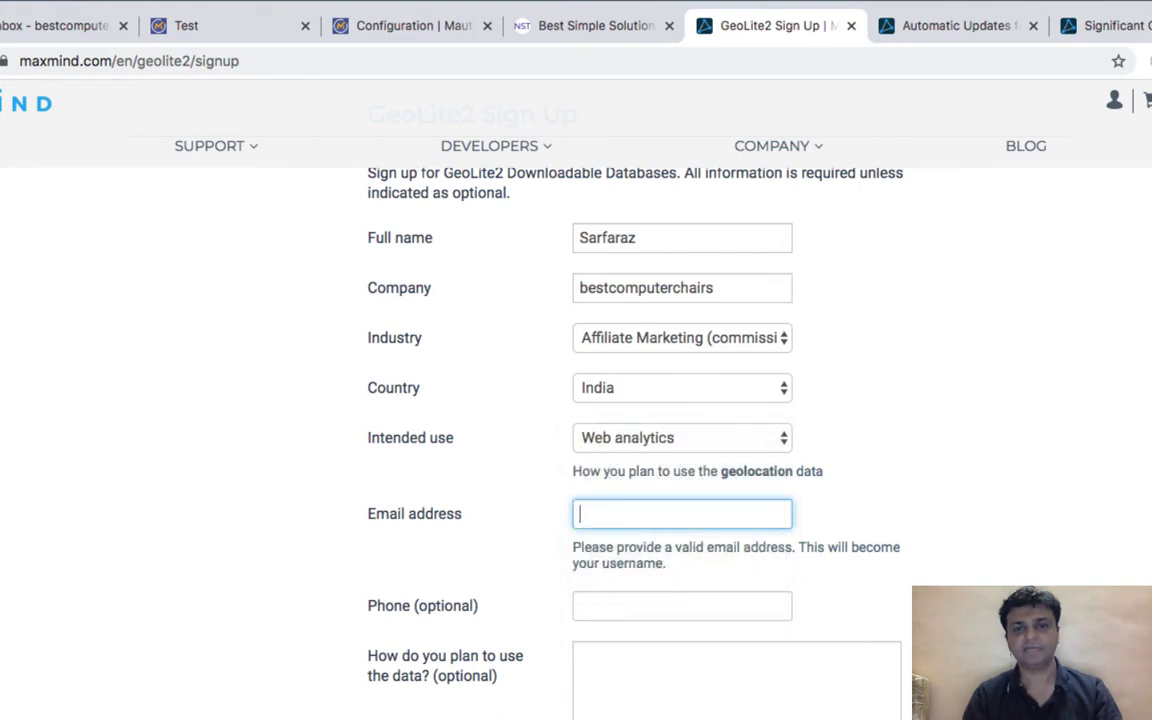
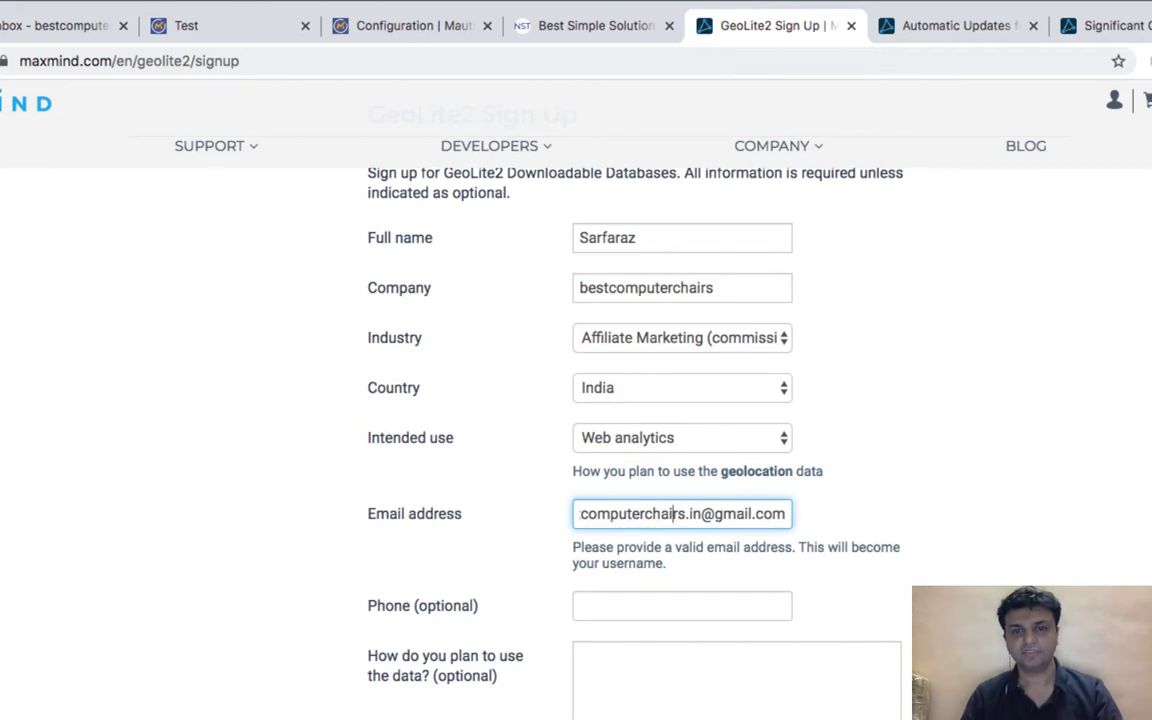
click(580, 513)
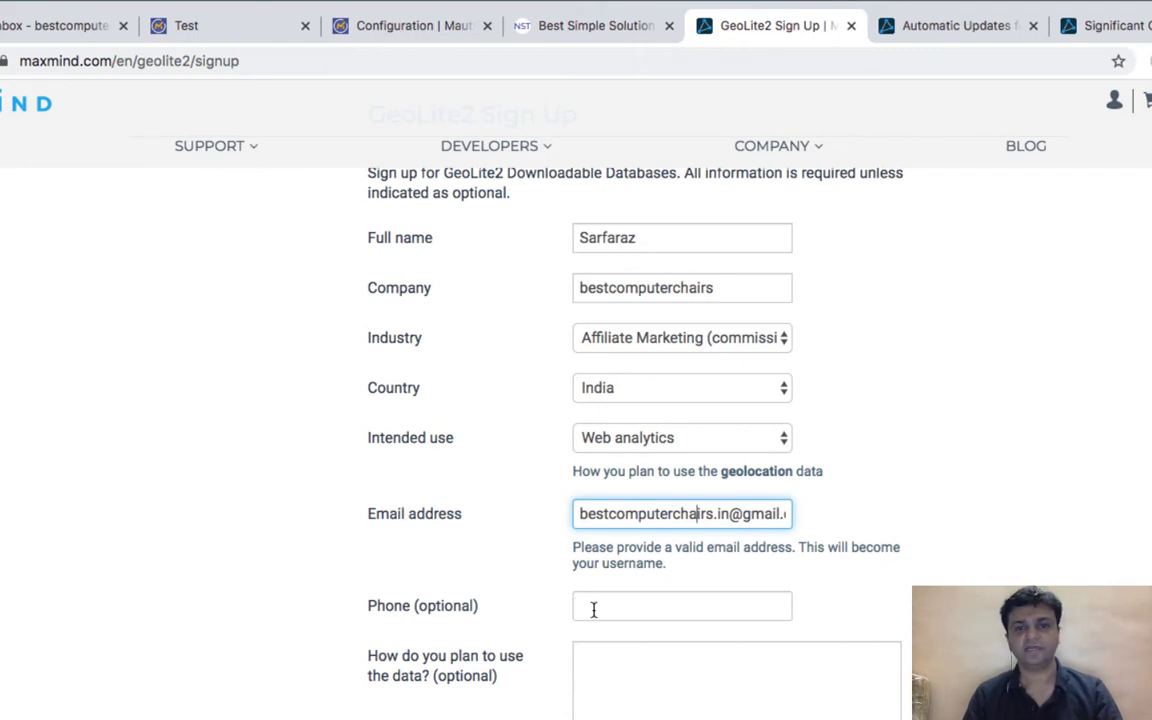
scroll(609, 662, down, 3)
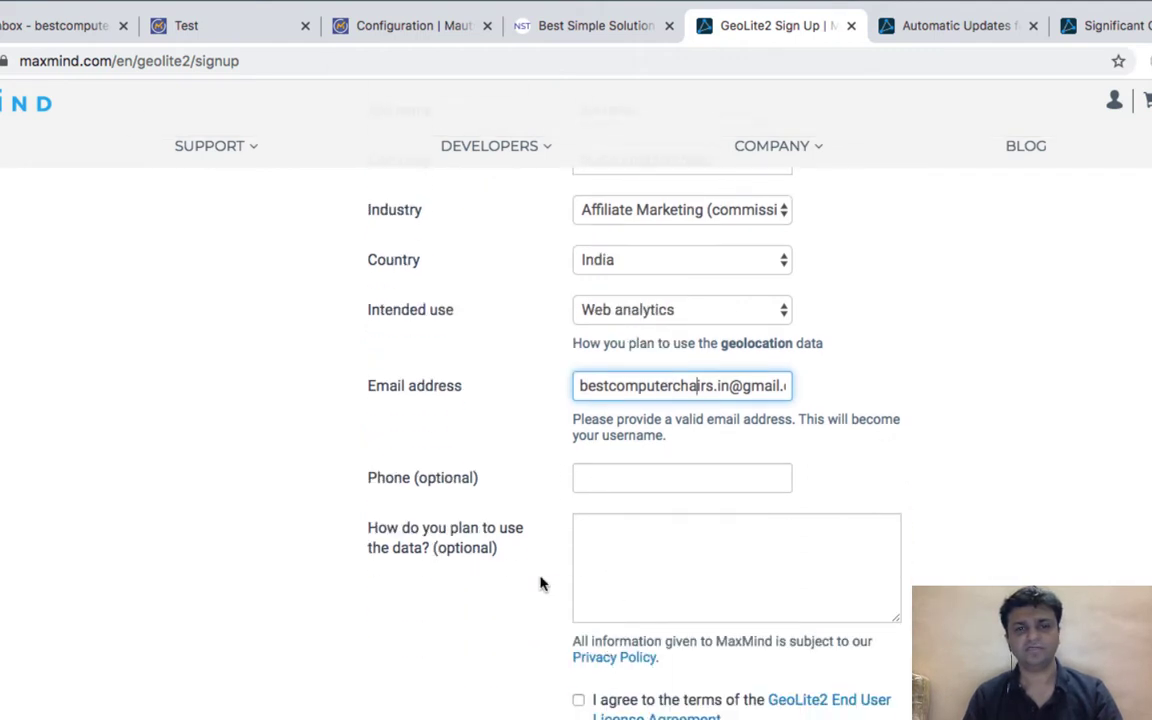
click(578, 700)
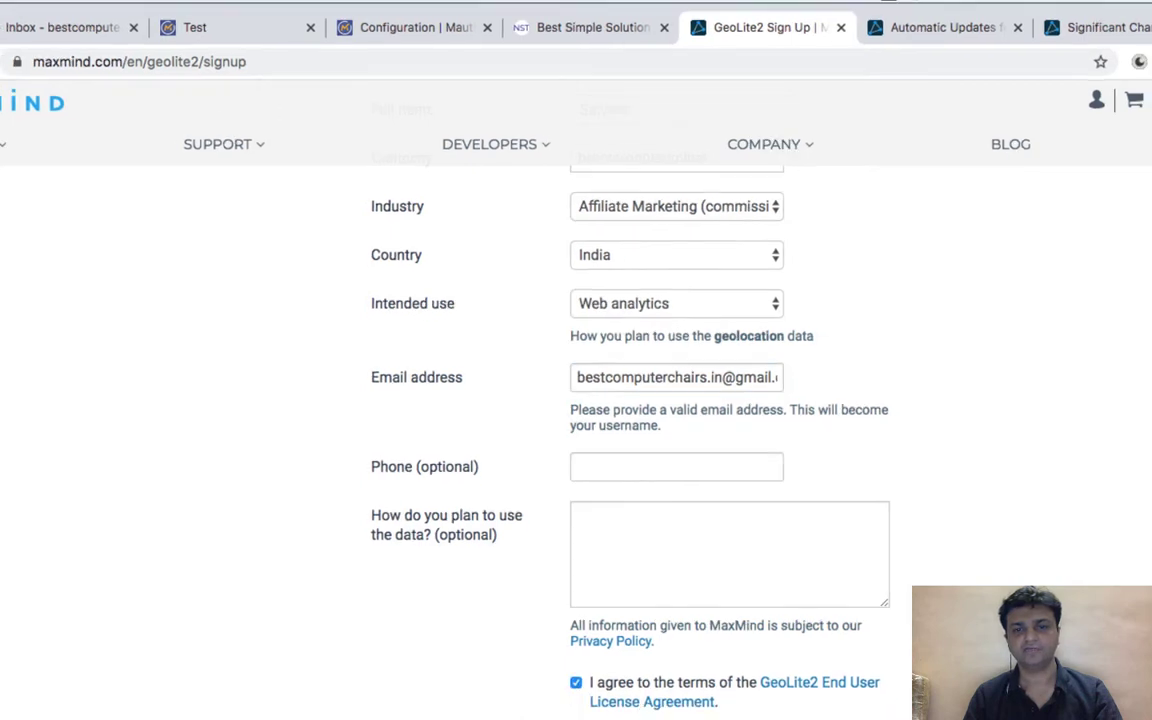
Step: Submit the sign-up, then open the 'Welcome to MaxMind' email in the refreshed Gmail inbox
click(605, 640)
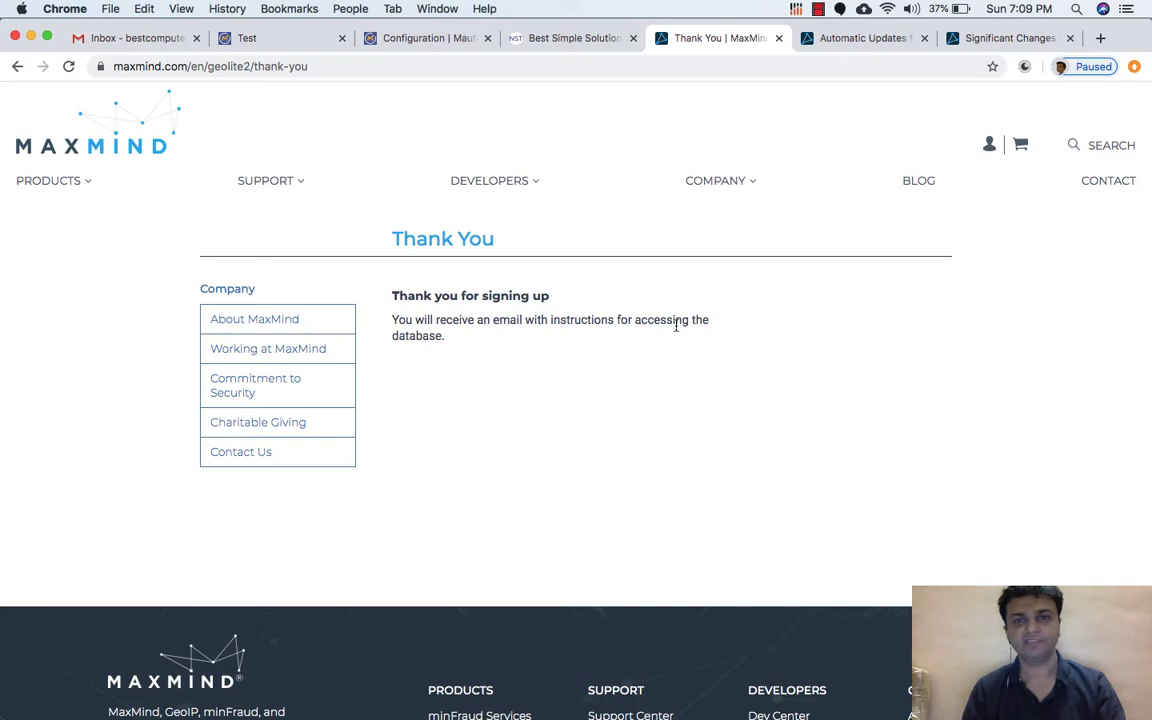
click(135, 39)
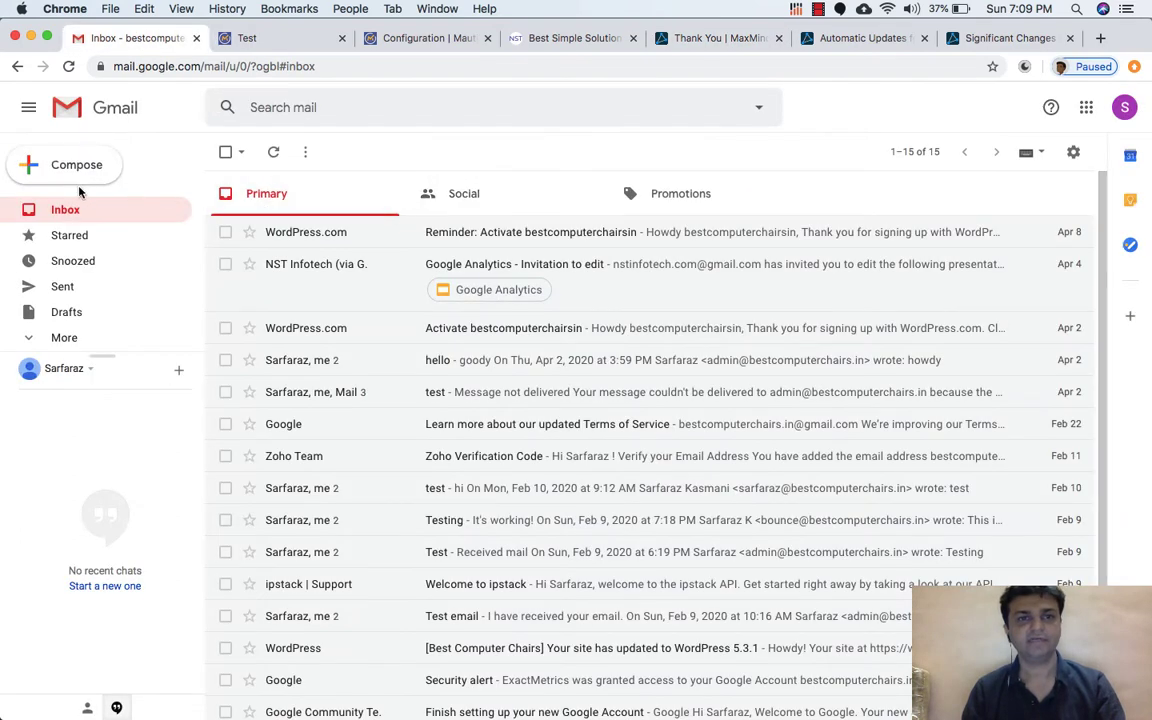
click(66, 211)
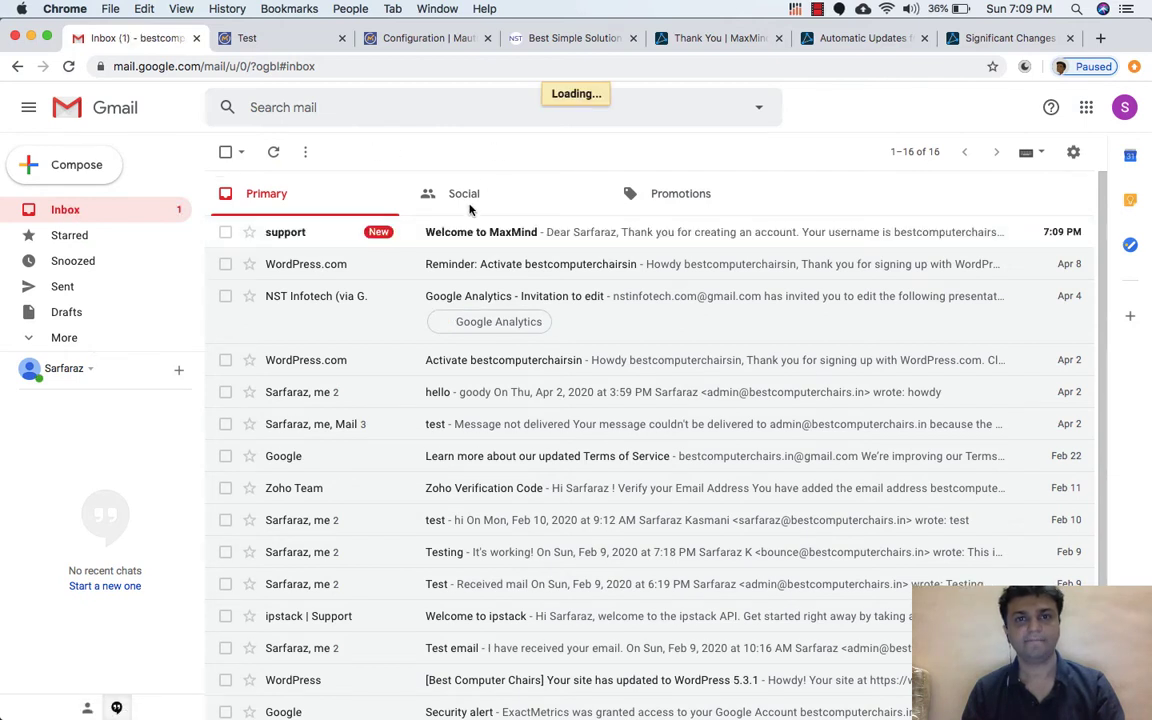
click(455, 241)
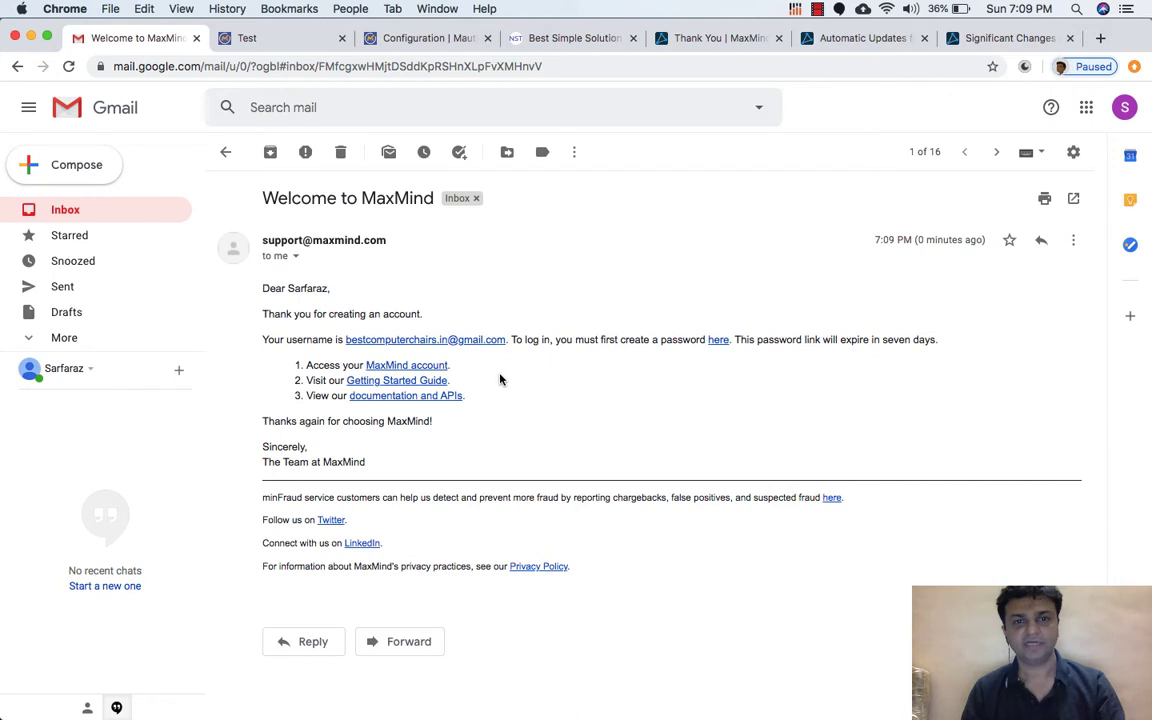
Step: Open the MaxMind license key page via the nstinfotech article's link
click(382, 366)
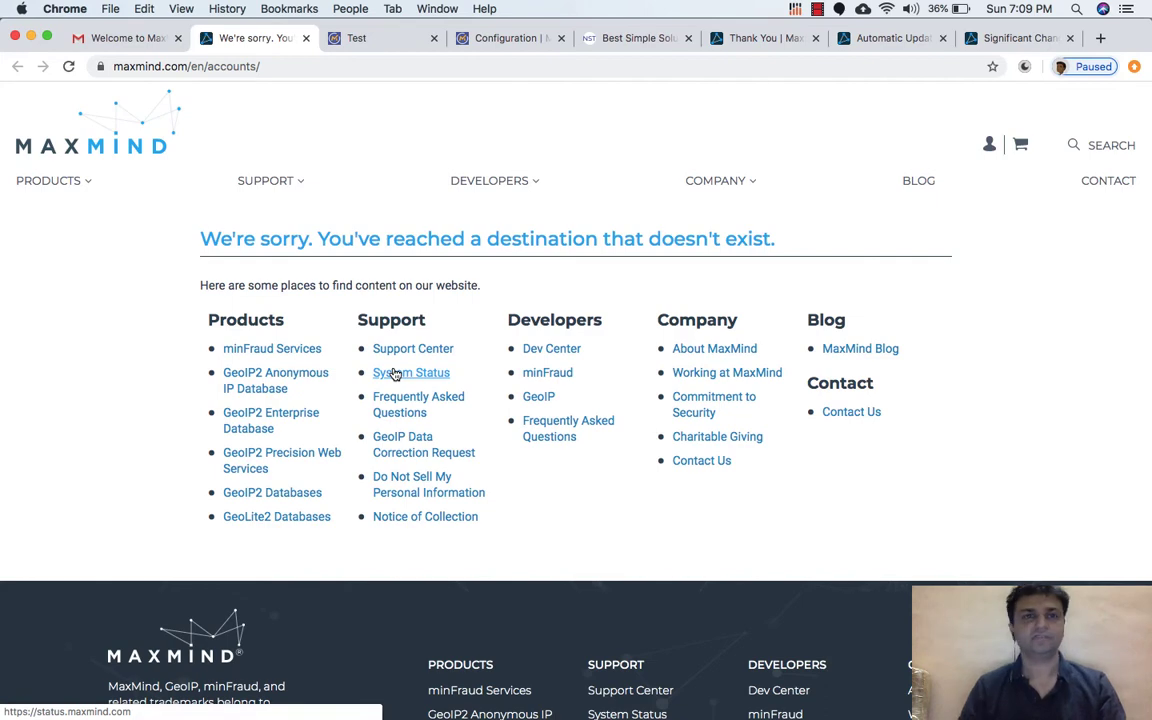
click(601, 37)
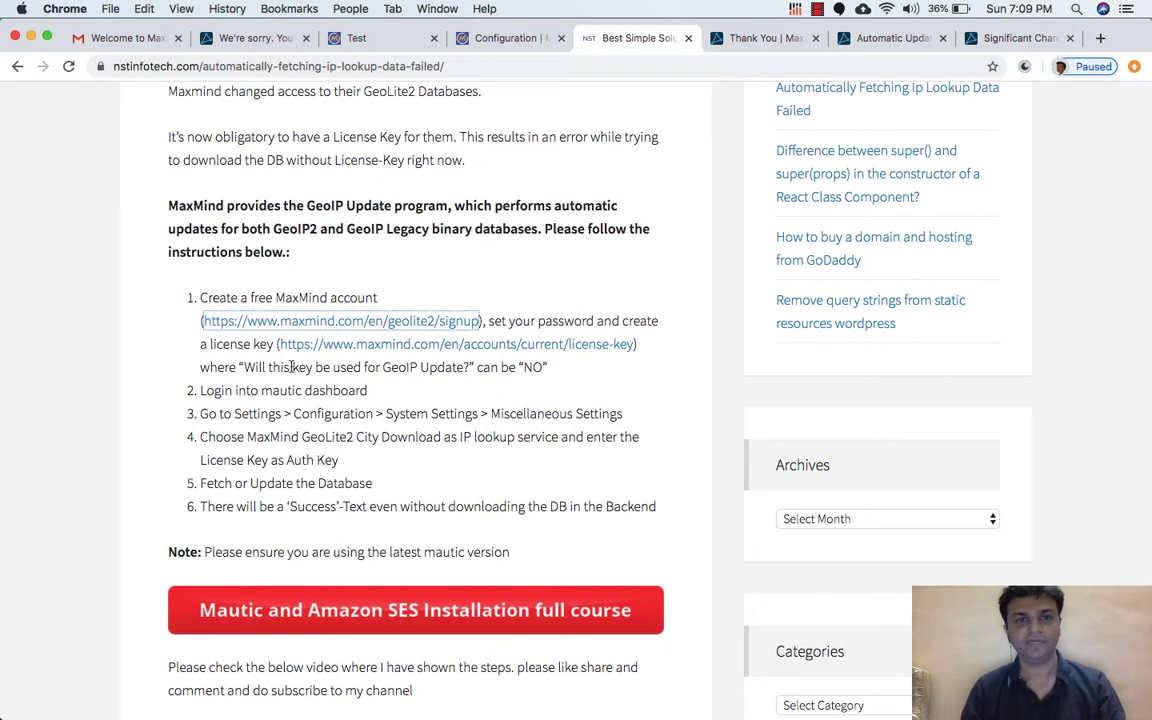
click(385, 354)
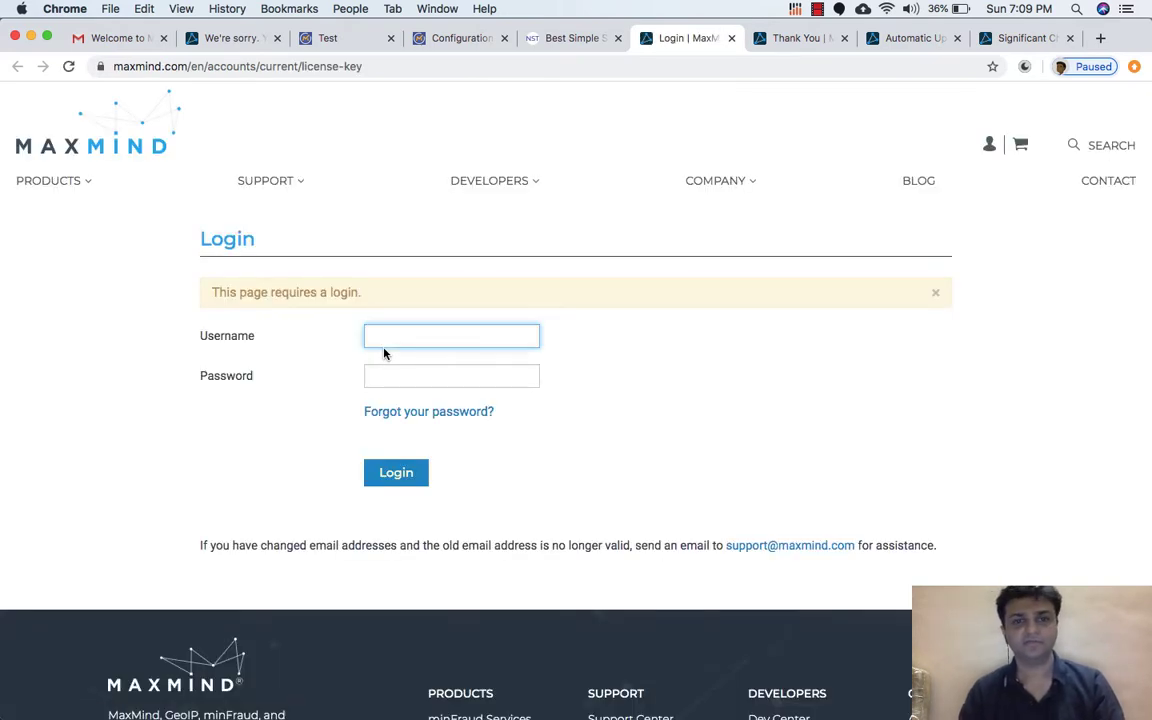
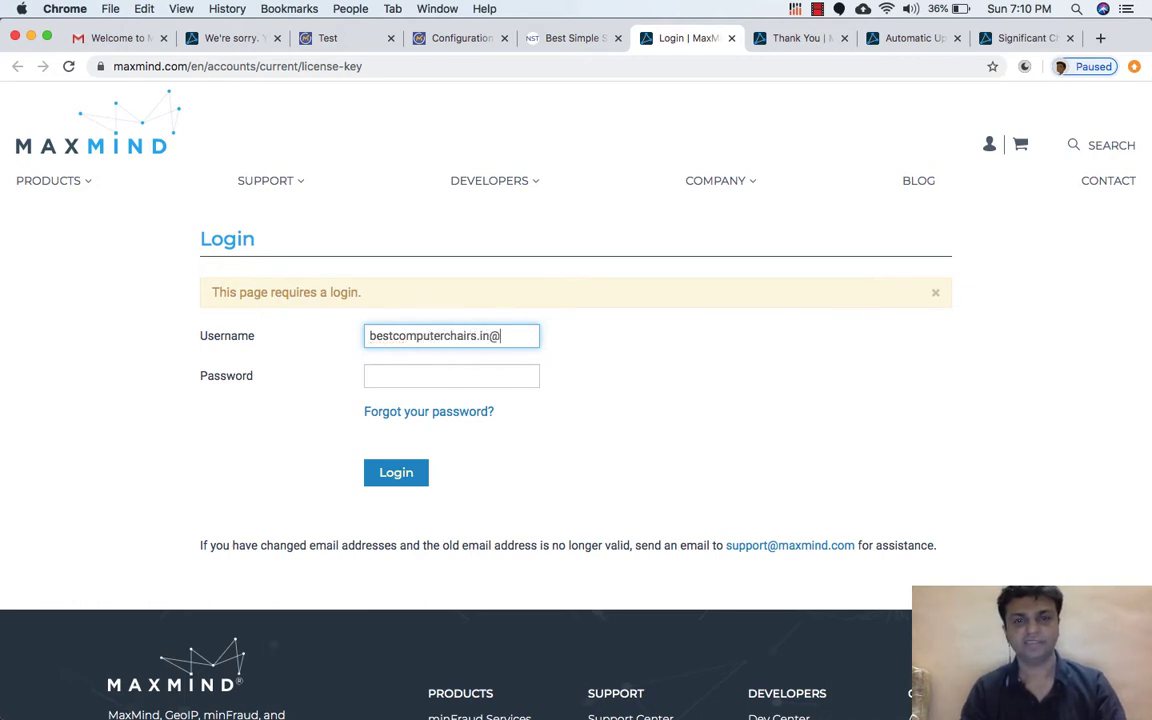
Step: Log in with the account e-mail and password; MaxMind rejects them as invalid
click(451, 375)
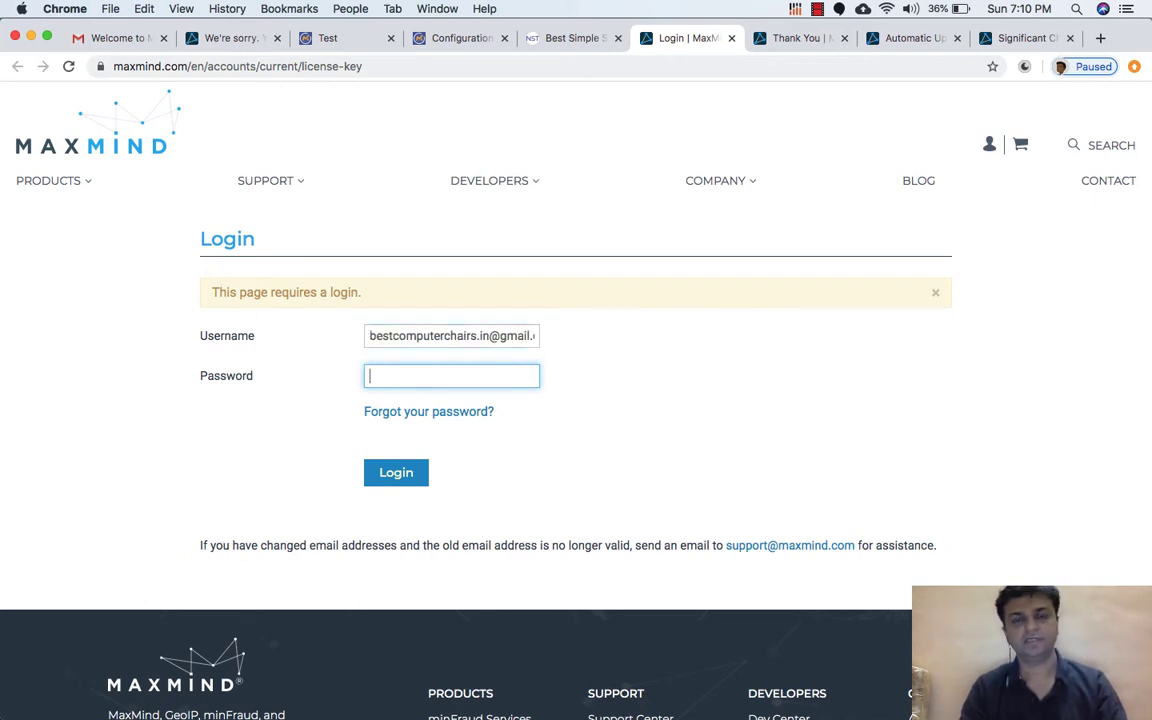
text(•••)
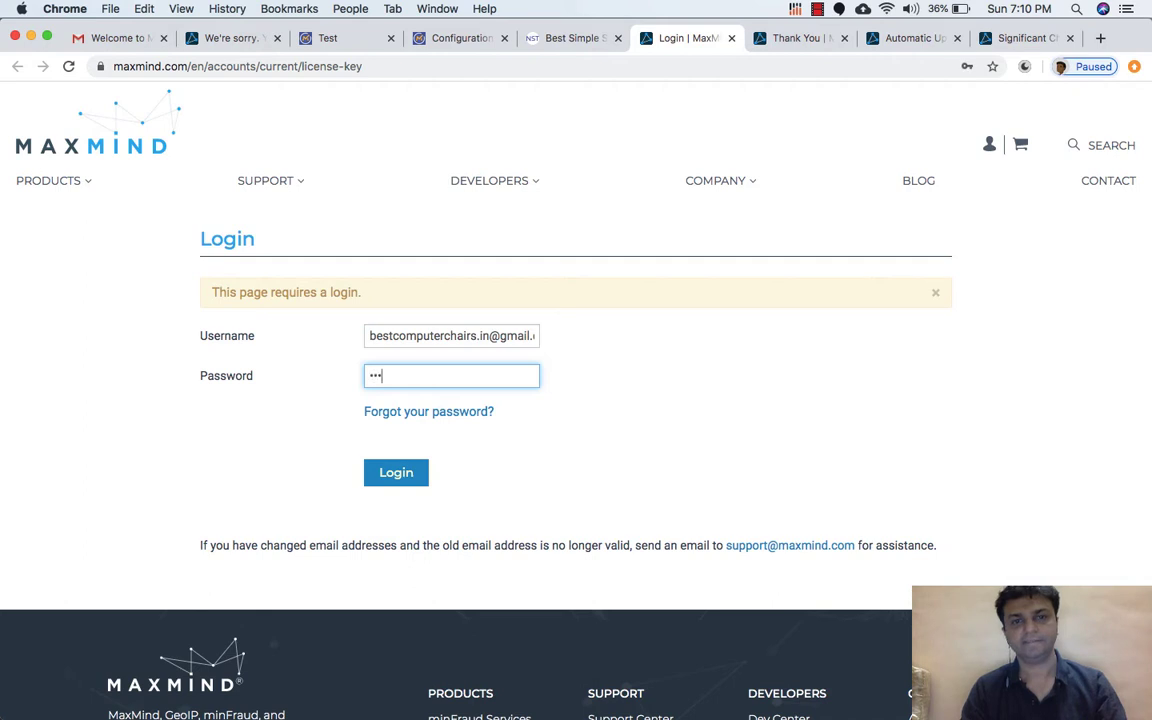
text(••••••••)
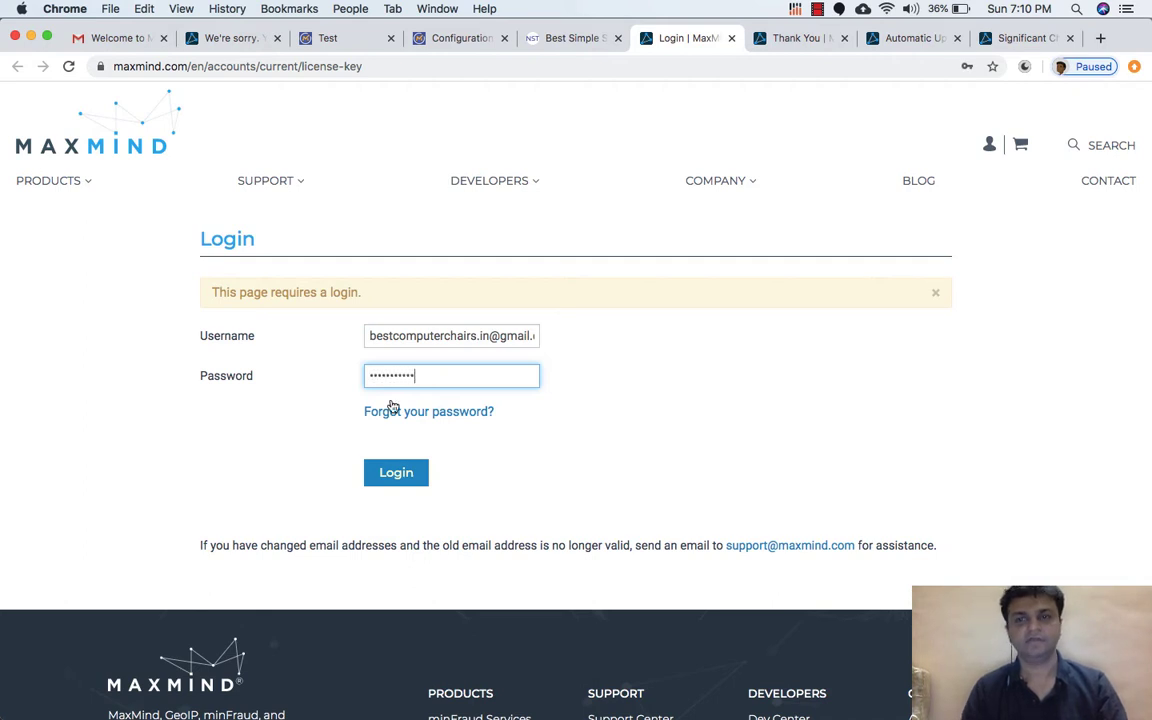
click(373, 476)
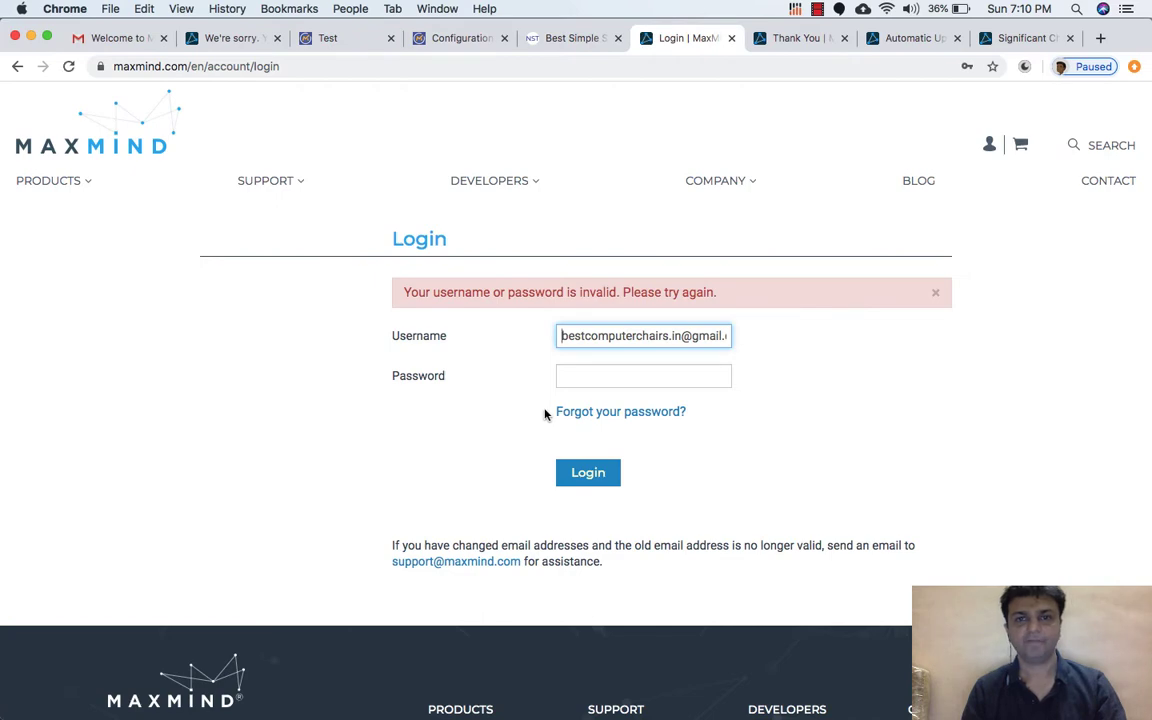
Step: Follow the welcome email's 'here' link to MaxMind's Set Password page
click(213, 37)
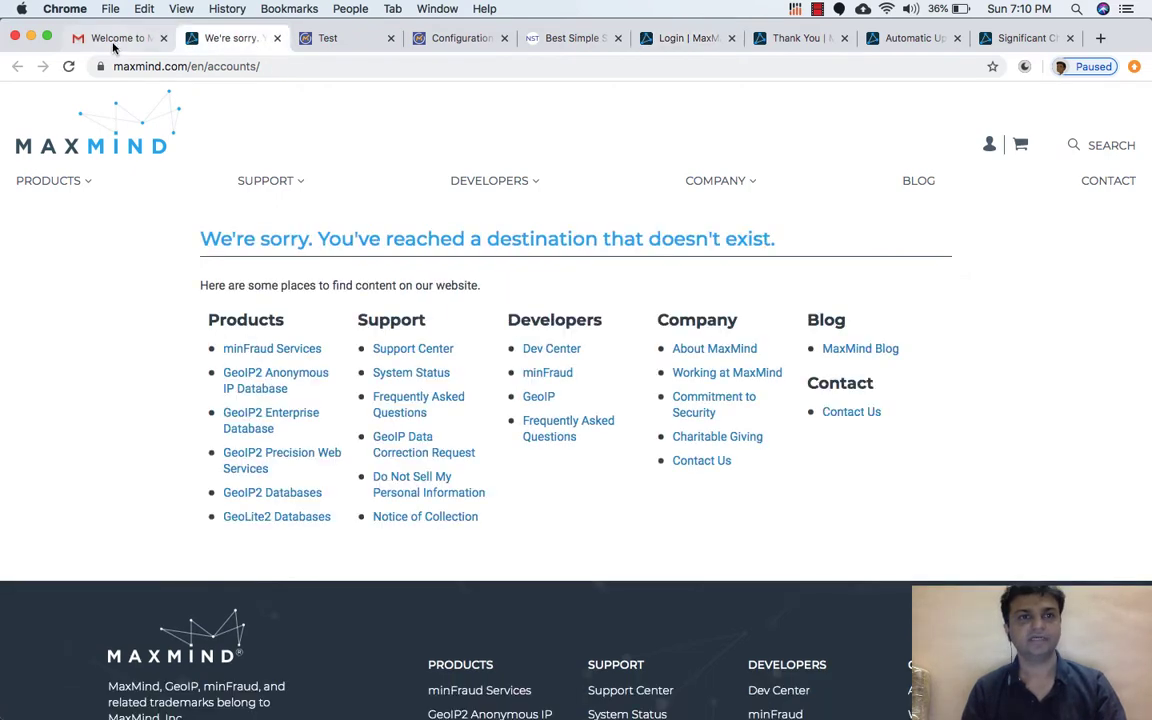
click(117, 40)
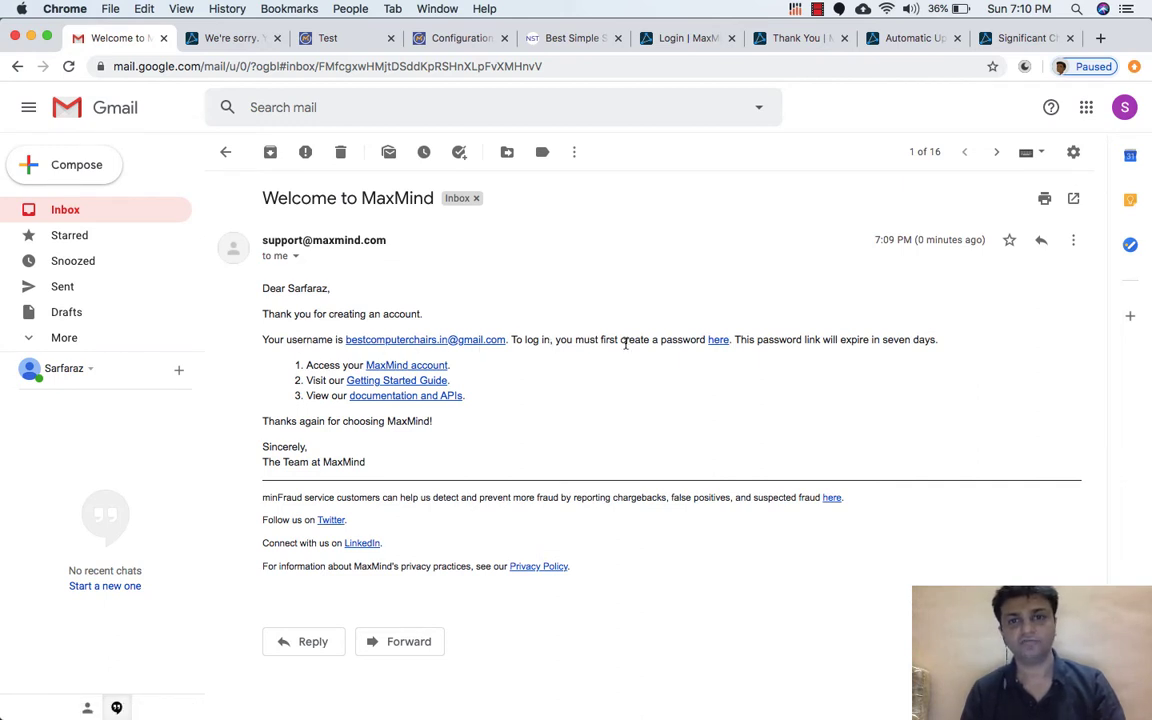
click(719, 341)
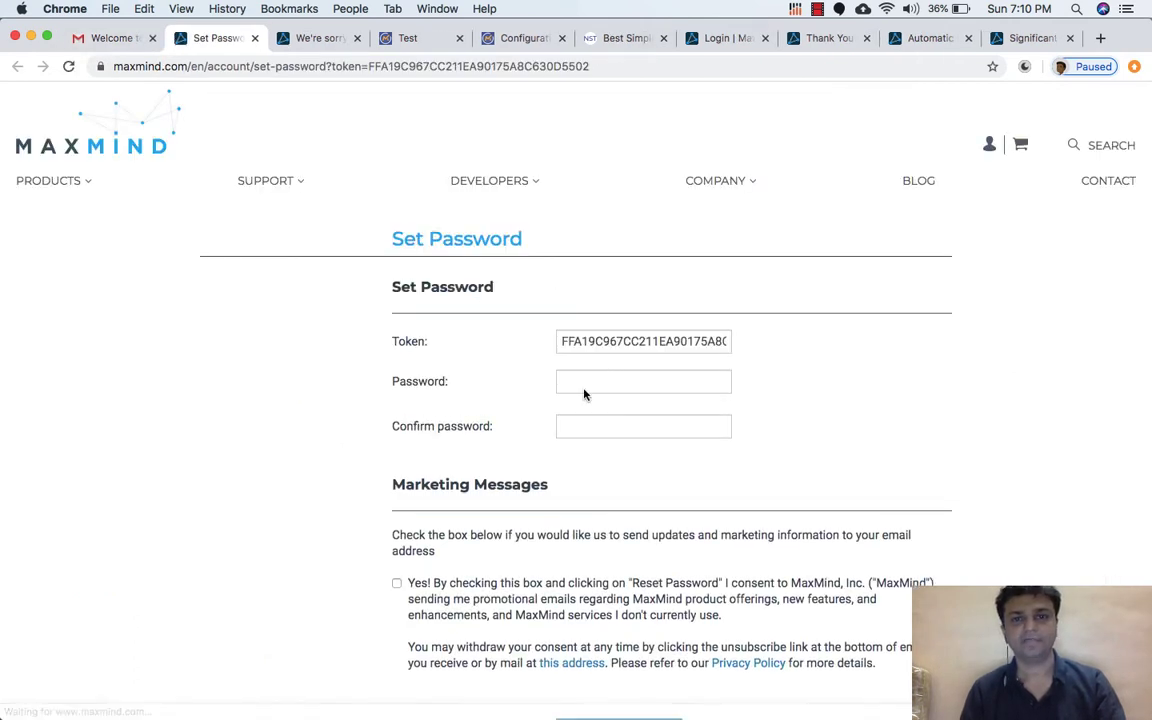
Step: Set and confirm the new MaxMind password with marketing emails accepted, declining Chrome's save offer
click(589, 383)
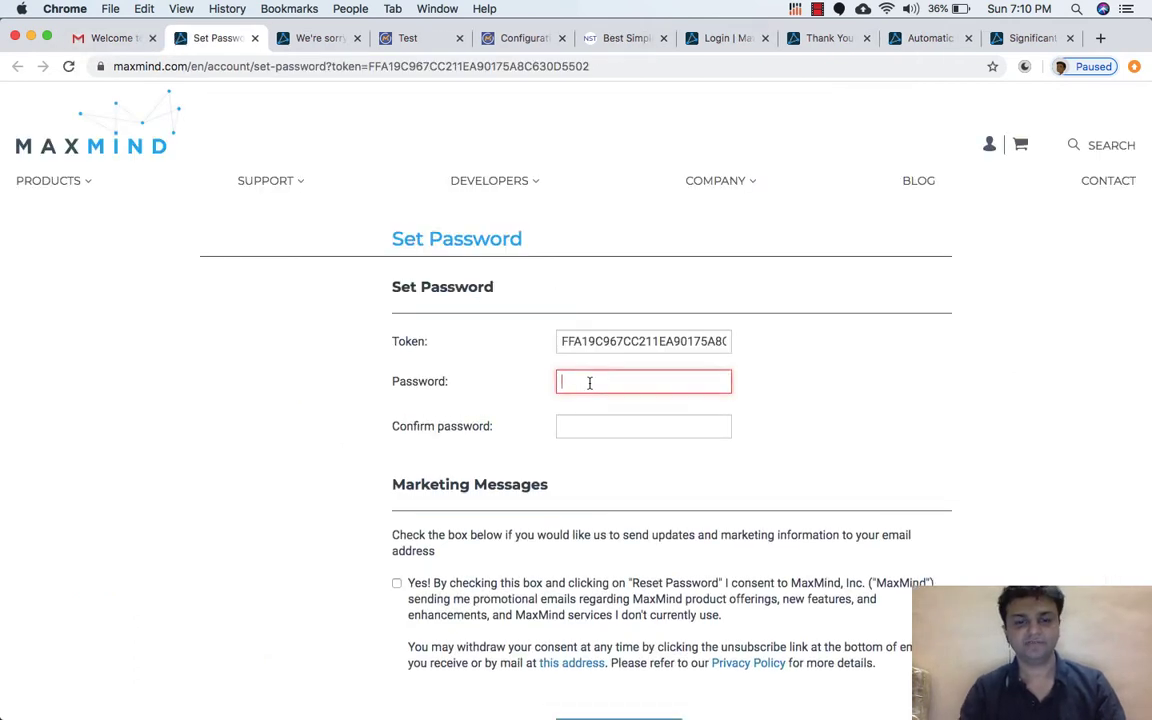
text(•••••••••)
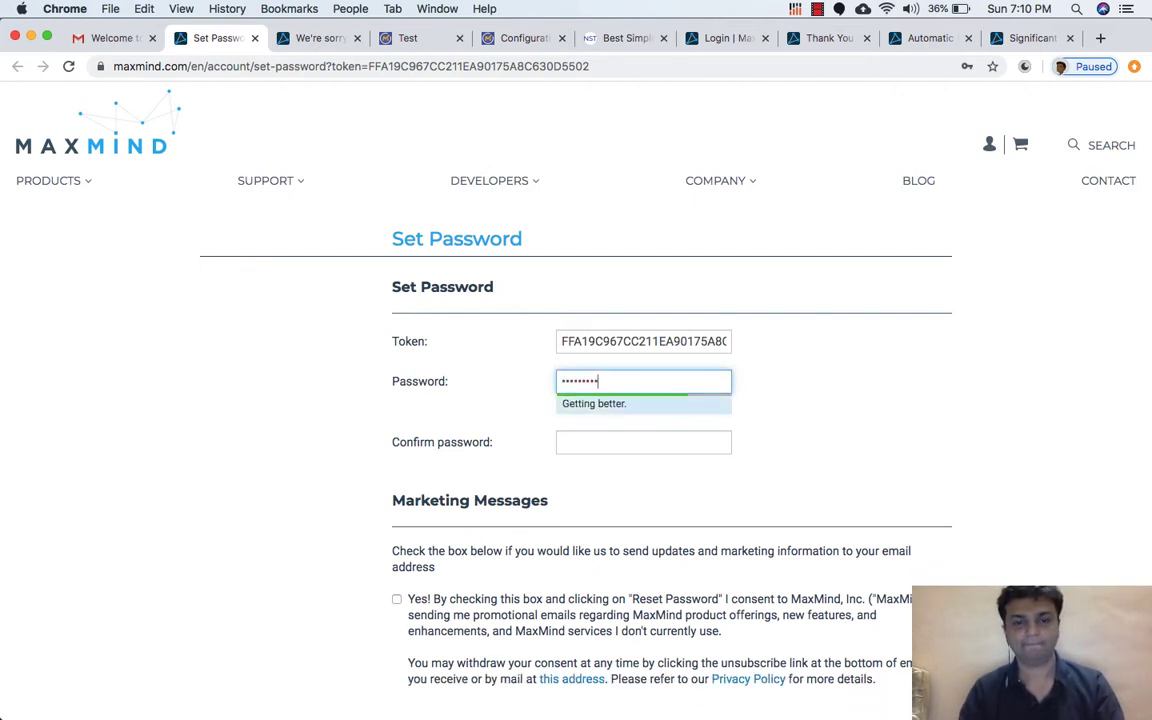
text(••)
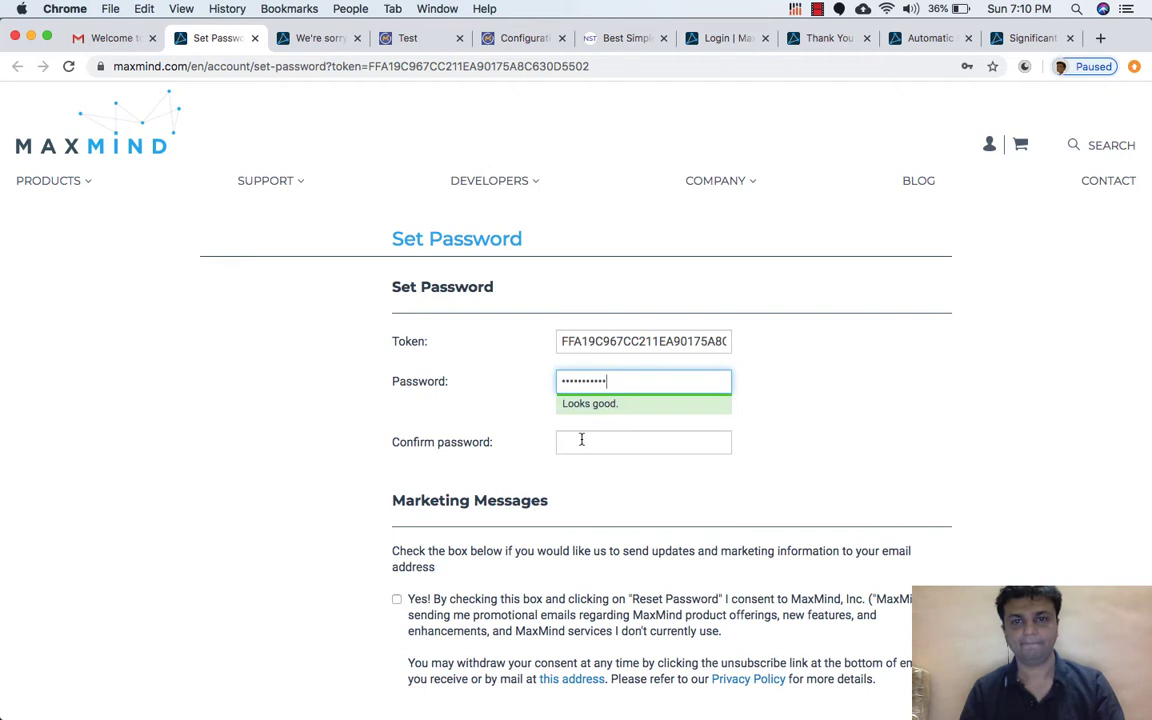
click(581, 441)
text(•••••••)
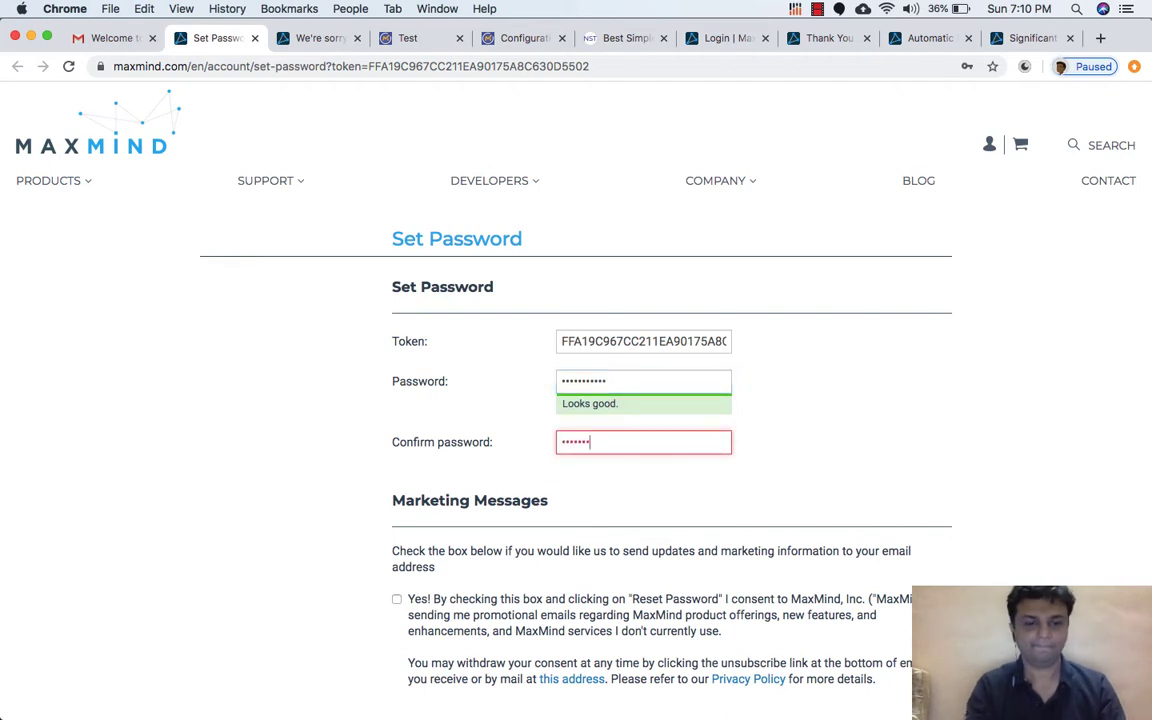
text(••••)
scroll(563, 500, down, 2)
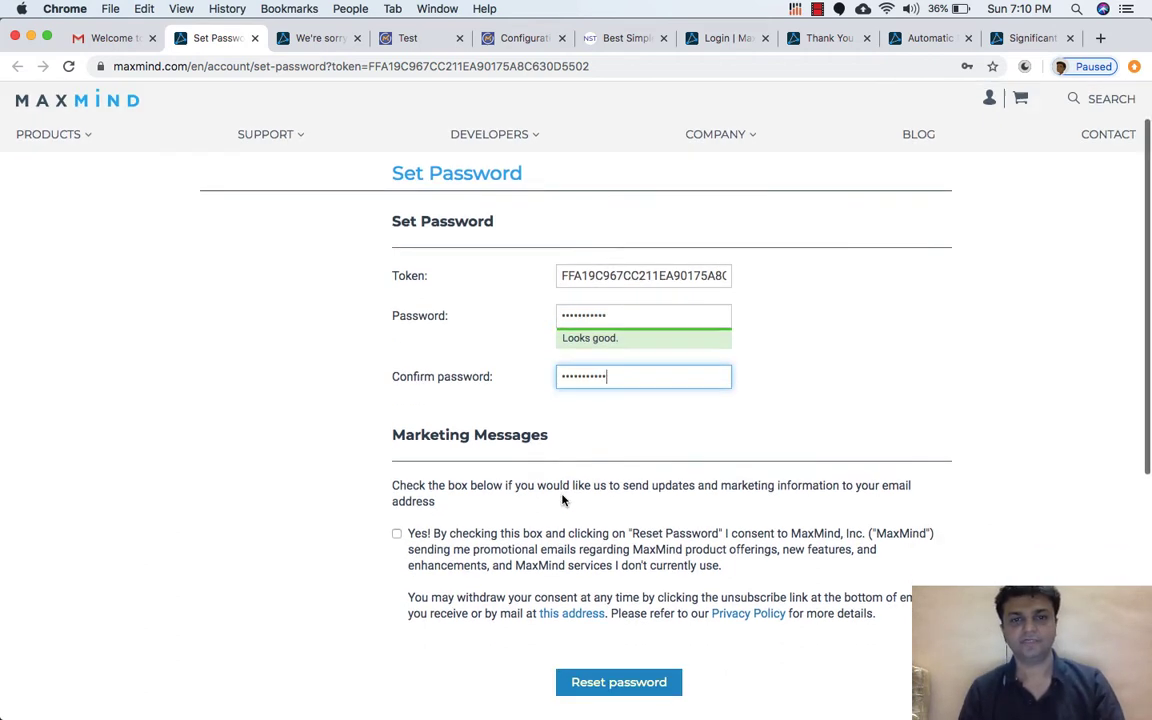
scroll(563, 500, down, 2)
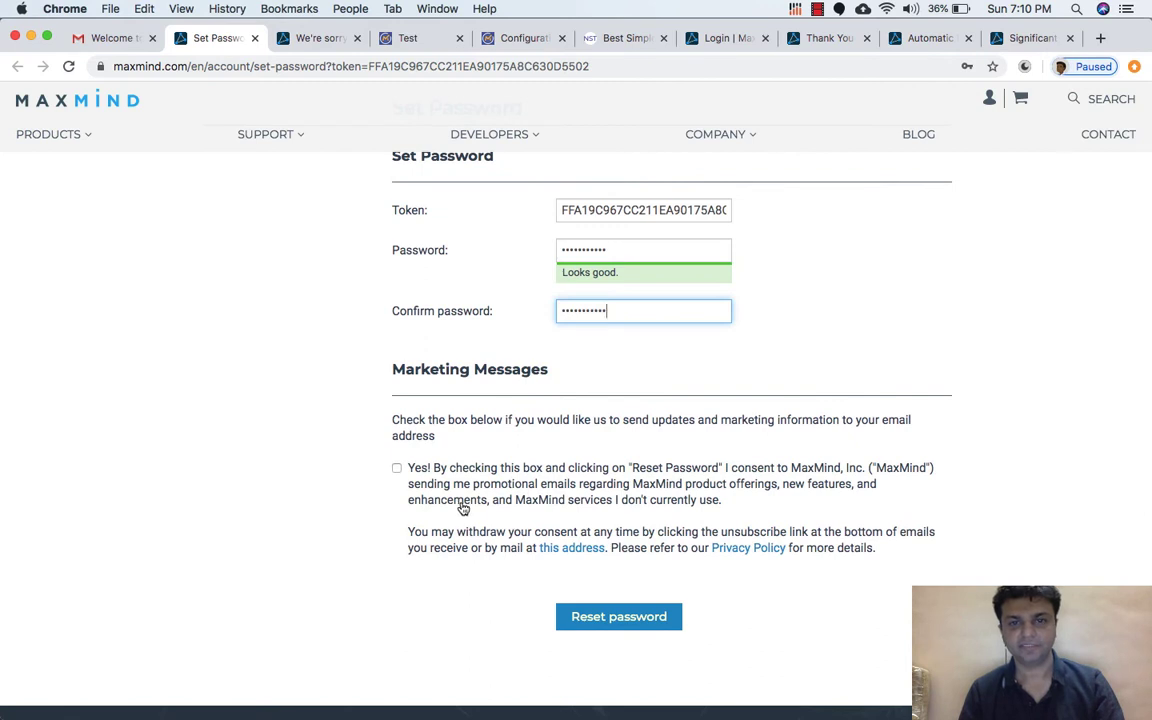
click(397, 468)
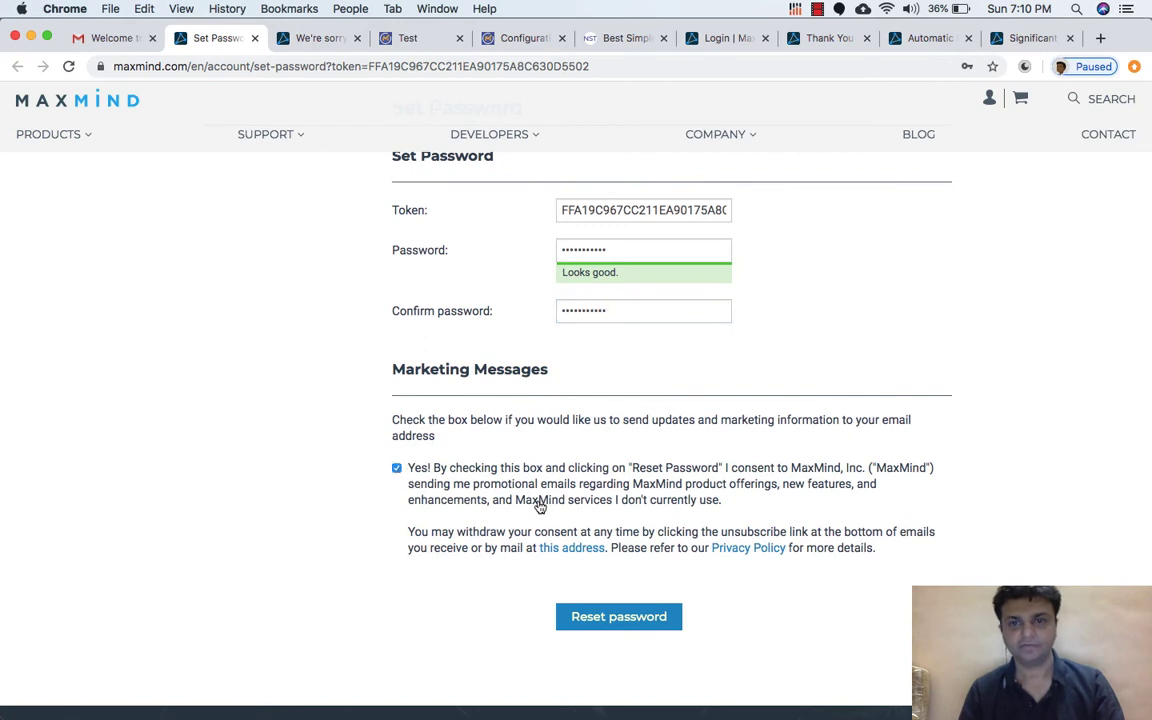
scroll(500, 505, down, 1)
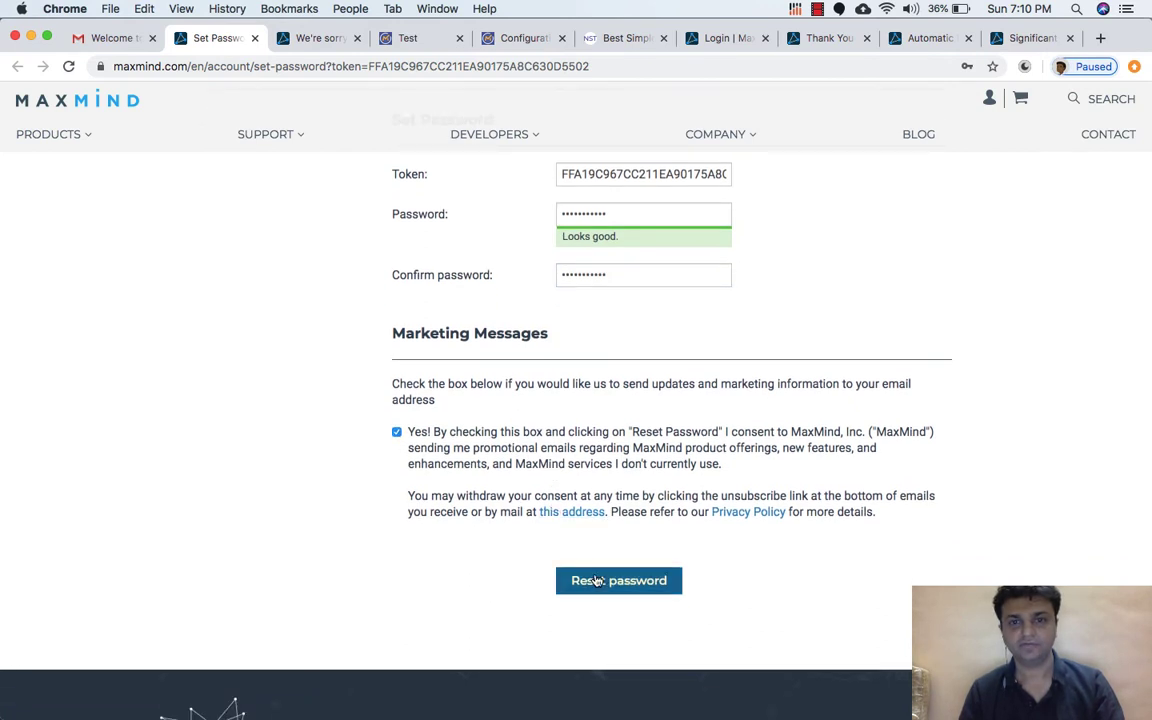
click(596, 581)
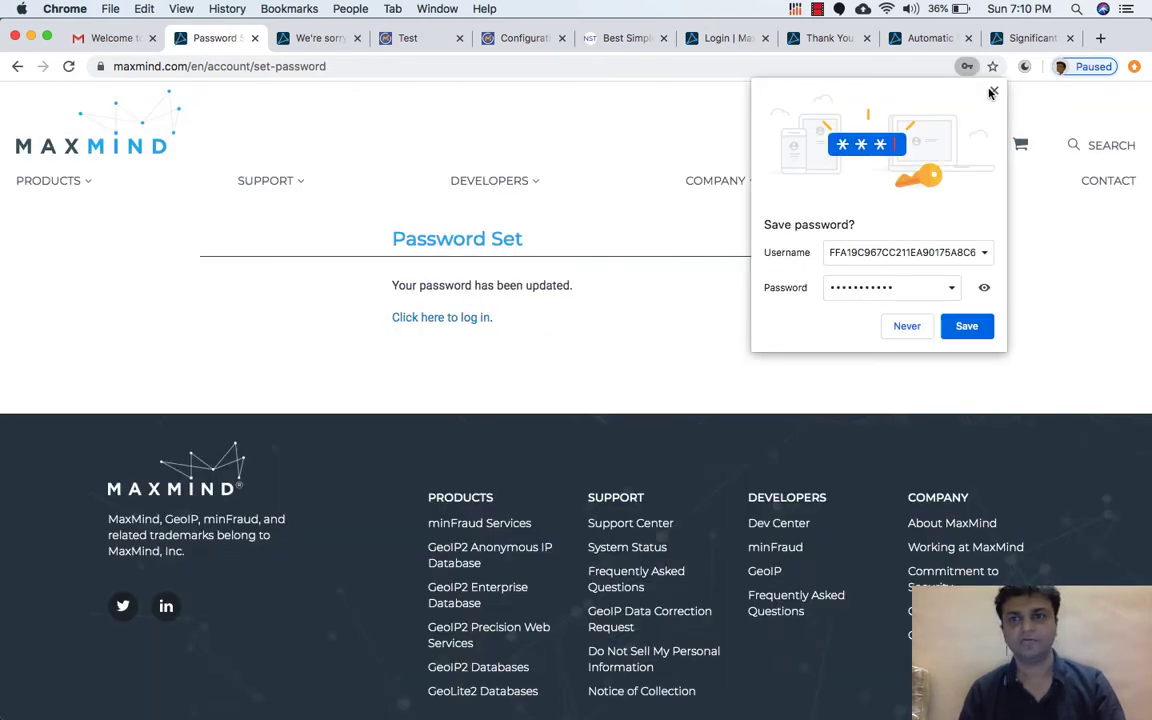
click(993, 91)
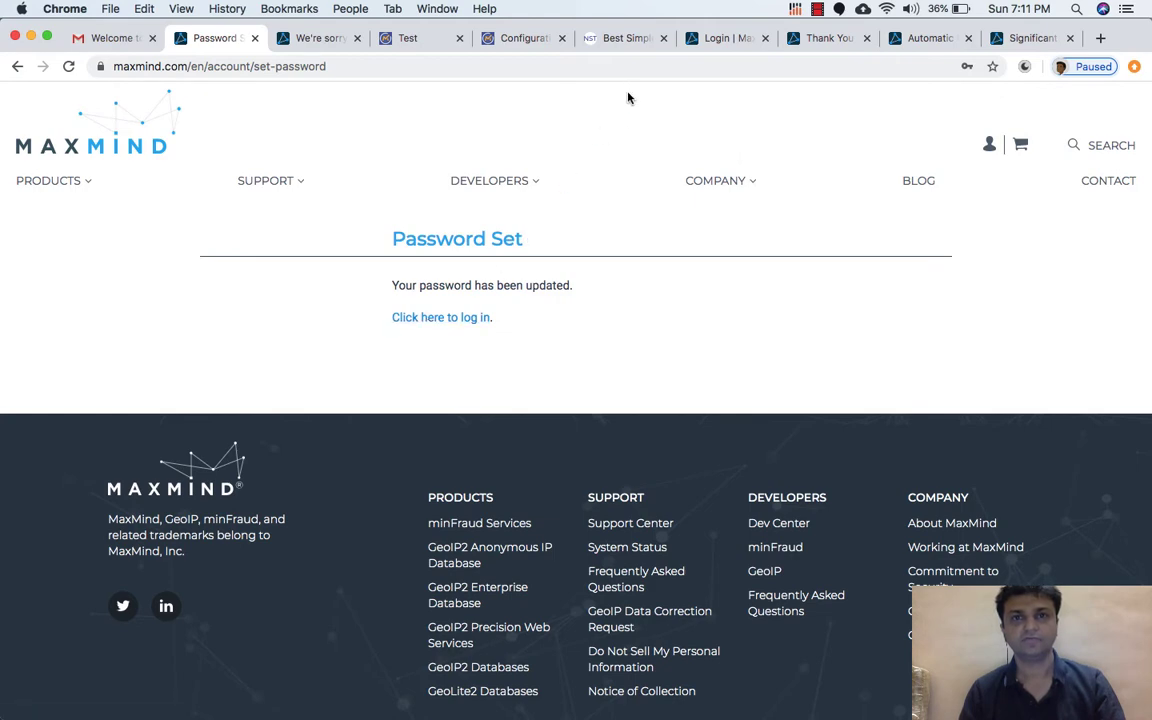
click(618, 40)
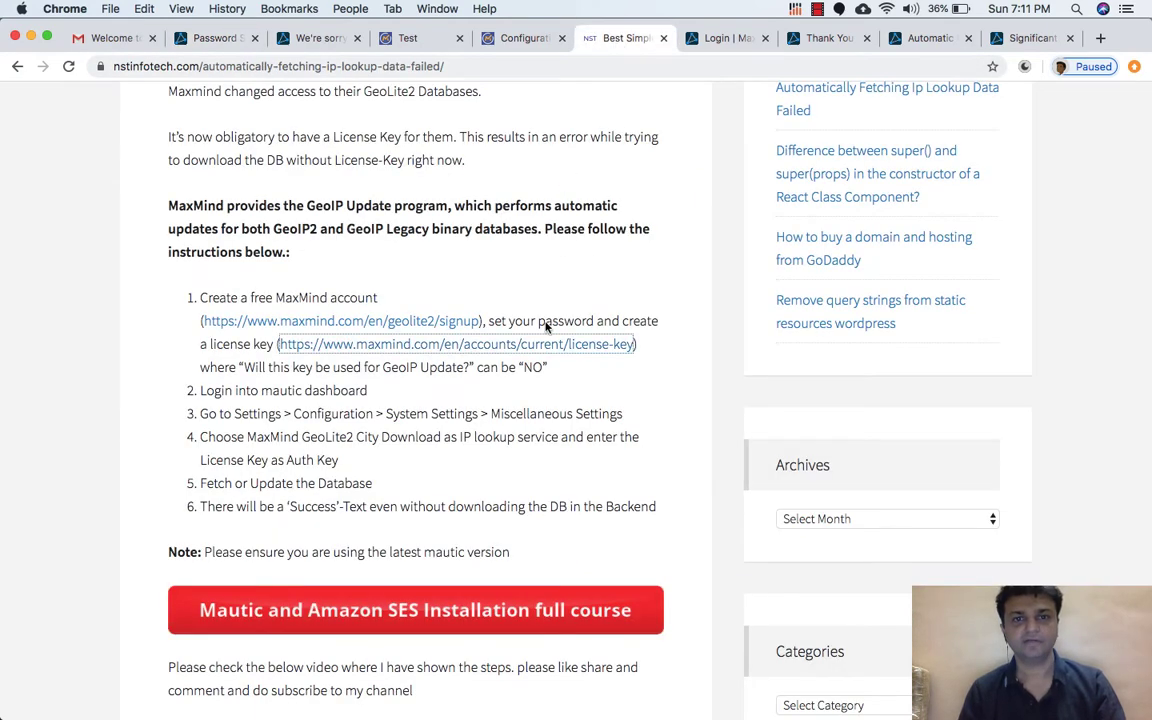
Step: Log in with the saved username and new password to reach the License Keys page
click(516, 352)
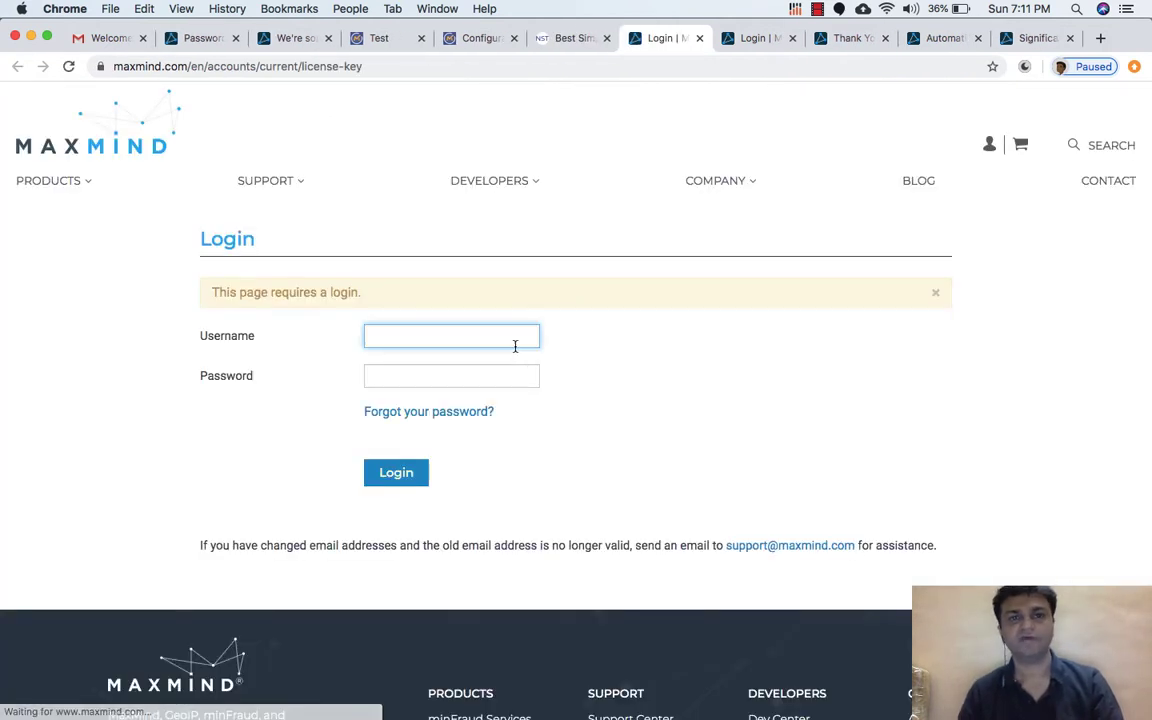
text(be)
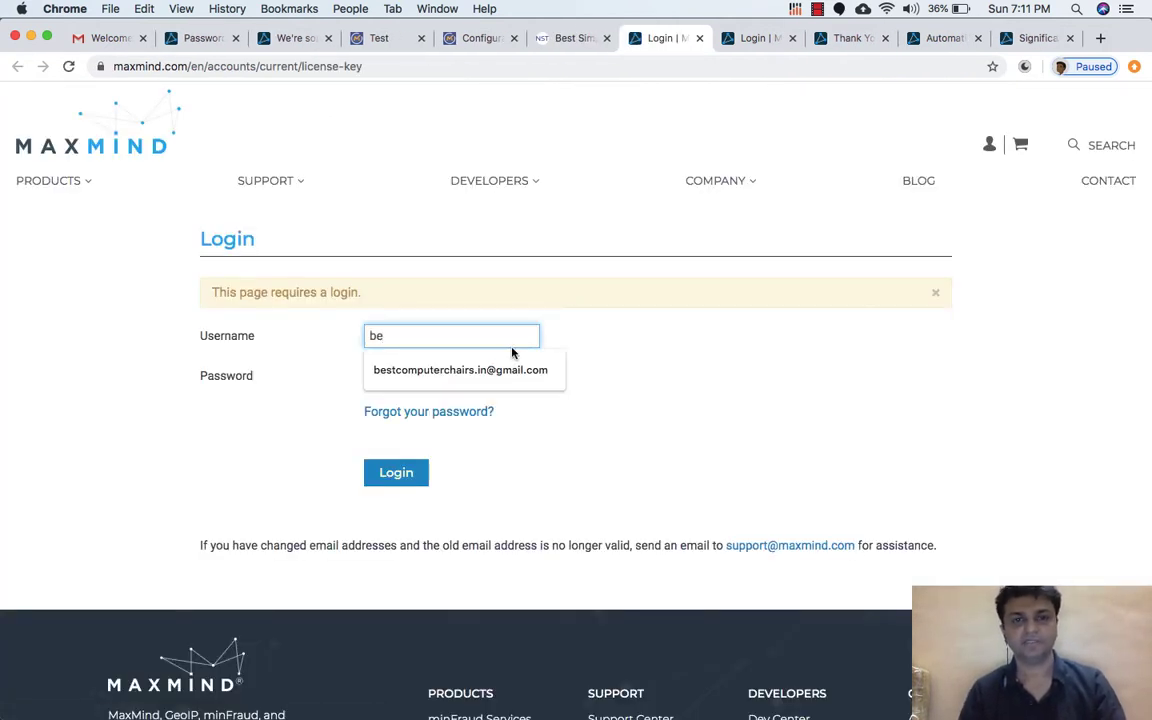
click(500, 370)
click(434, 378)
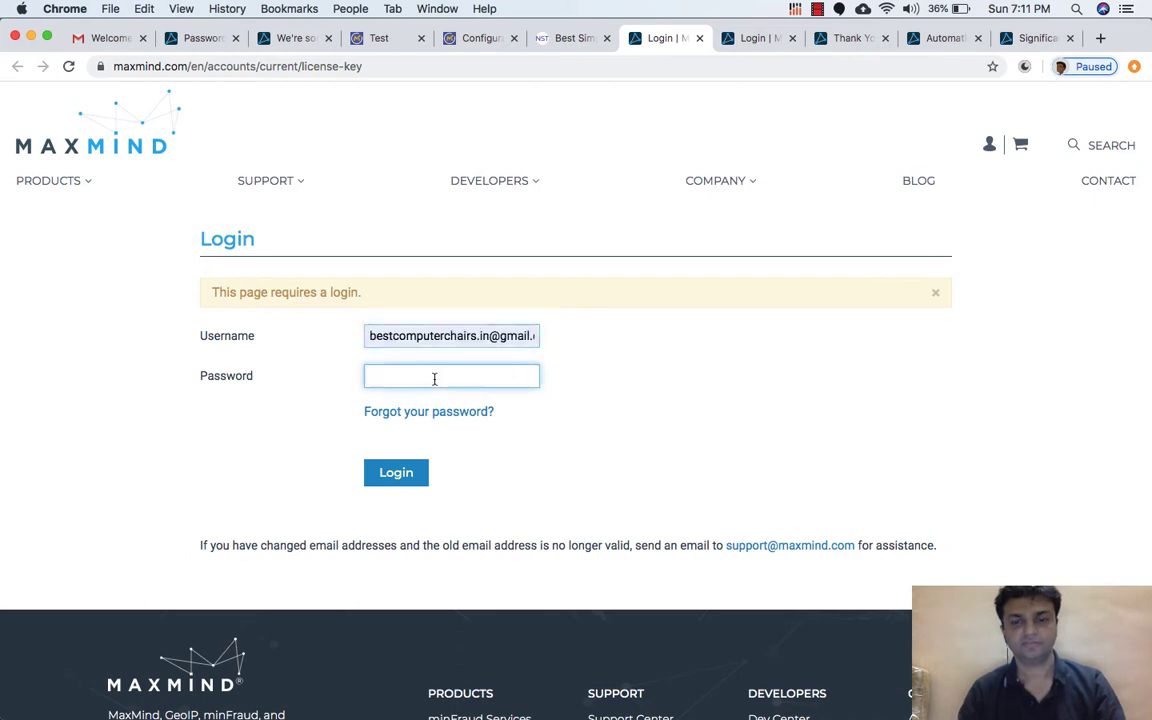
text(•)
key(BackSpace)
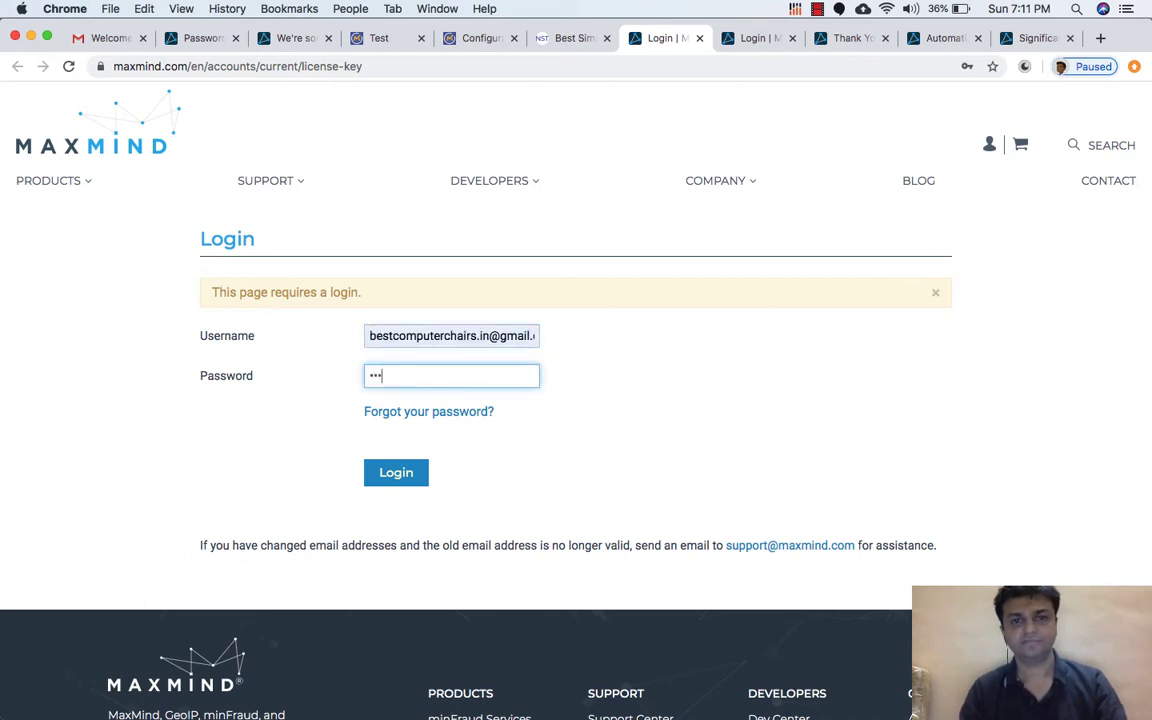
text(••••••••••)
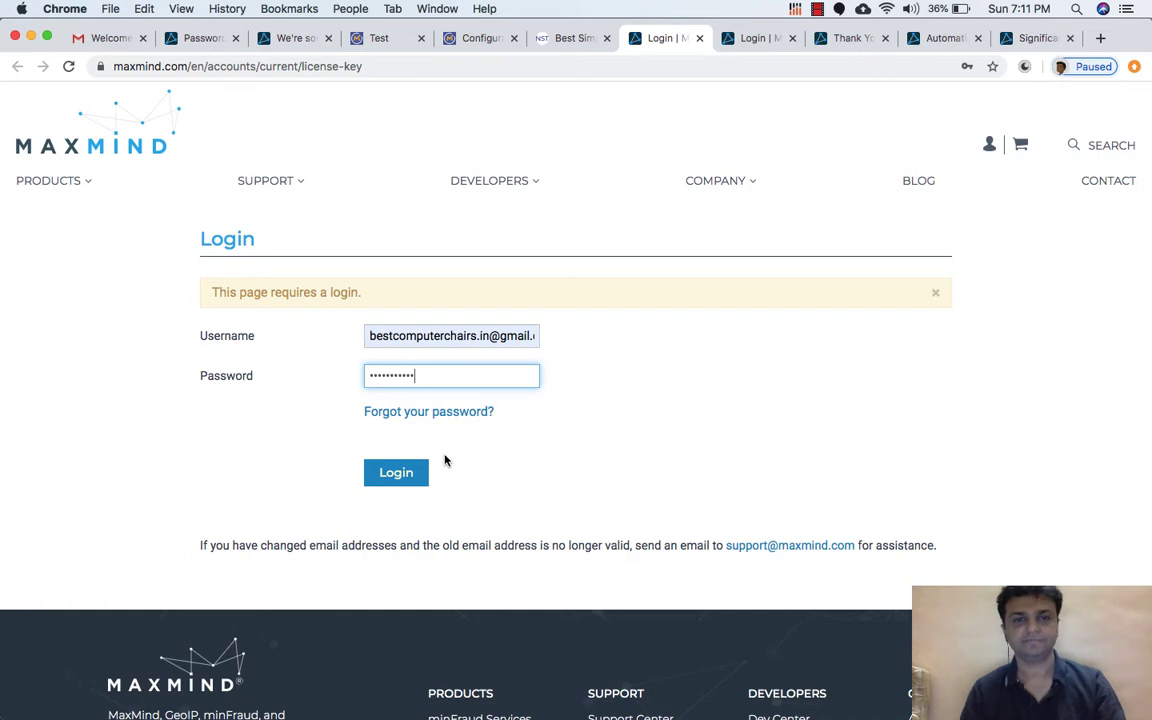
click(409, 472)
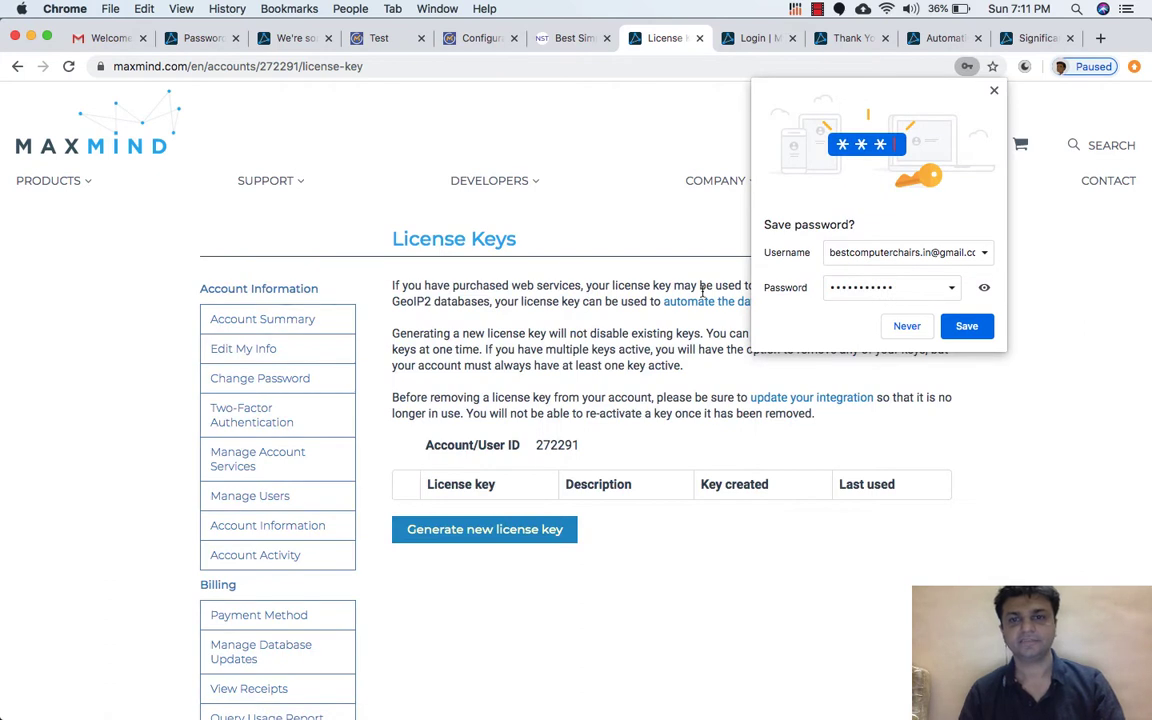
Step: Generate a license key described 'My new key', answering No for GeoIP Update
scroll(576, 356, down, 3)
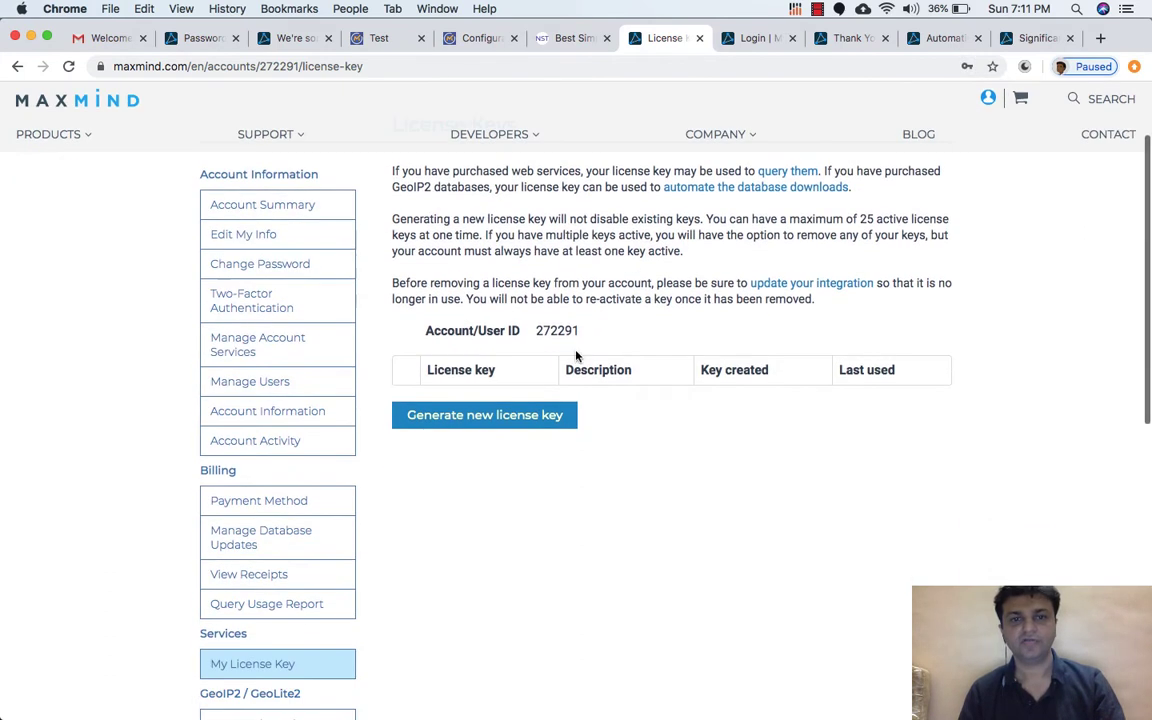
click(443, 427)
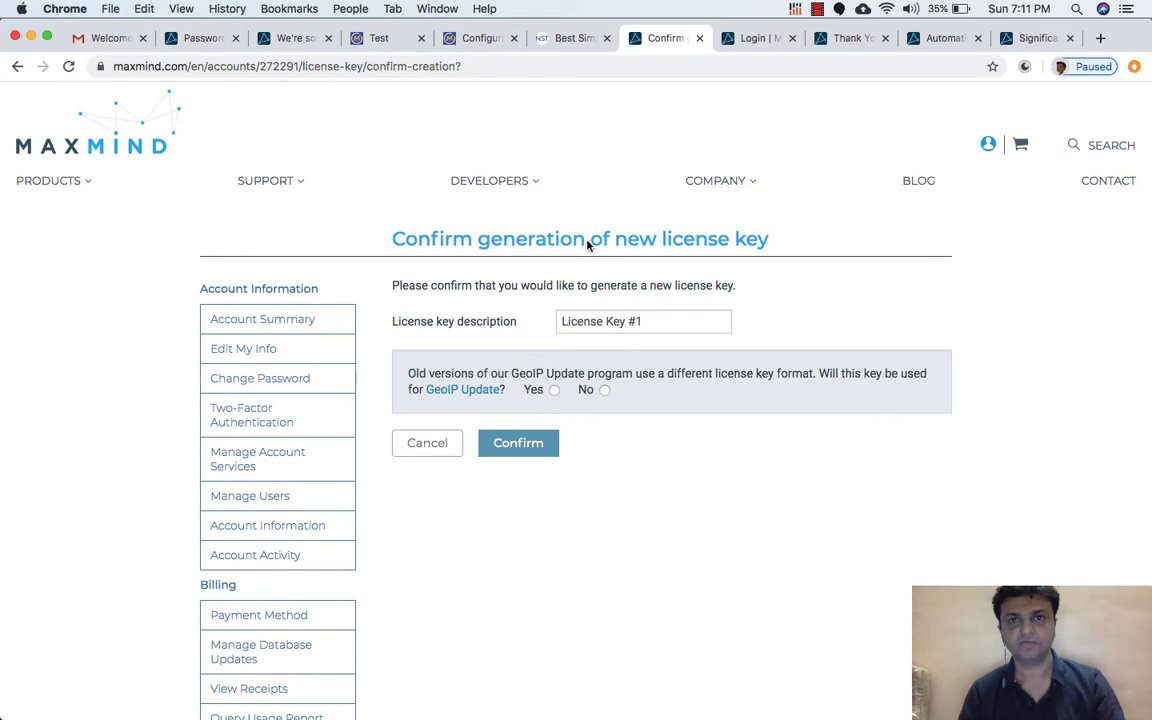
click(563, 37)
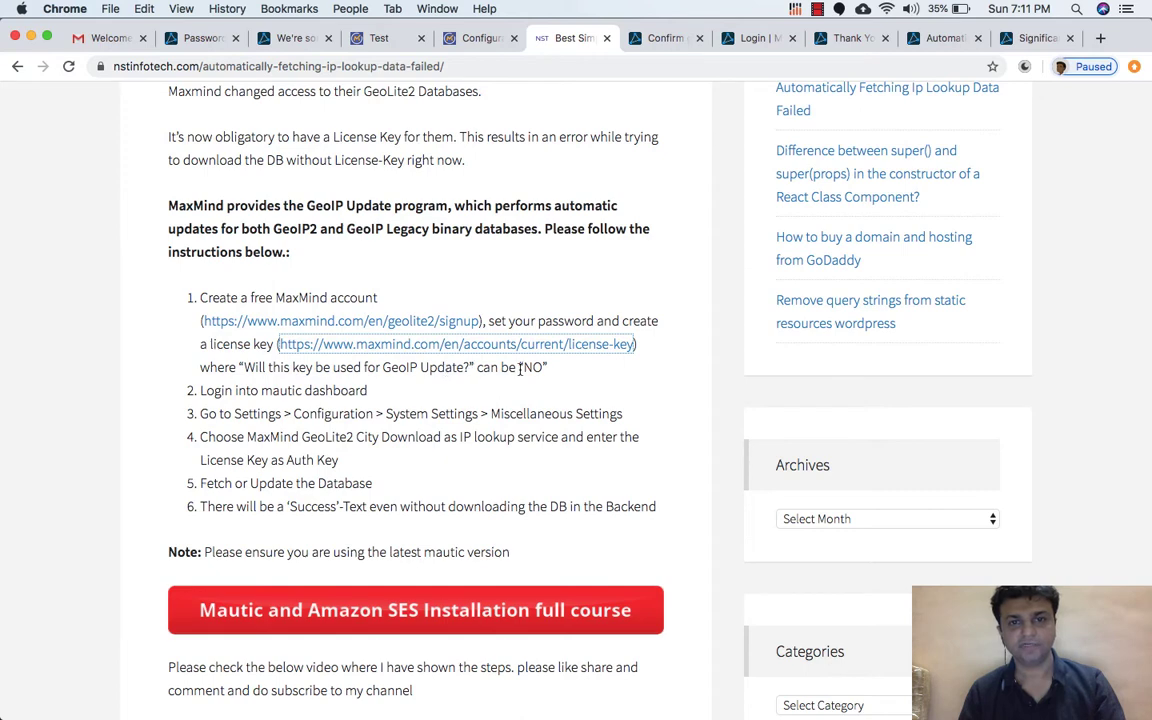
click(676, 40)
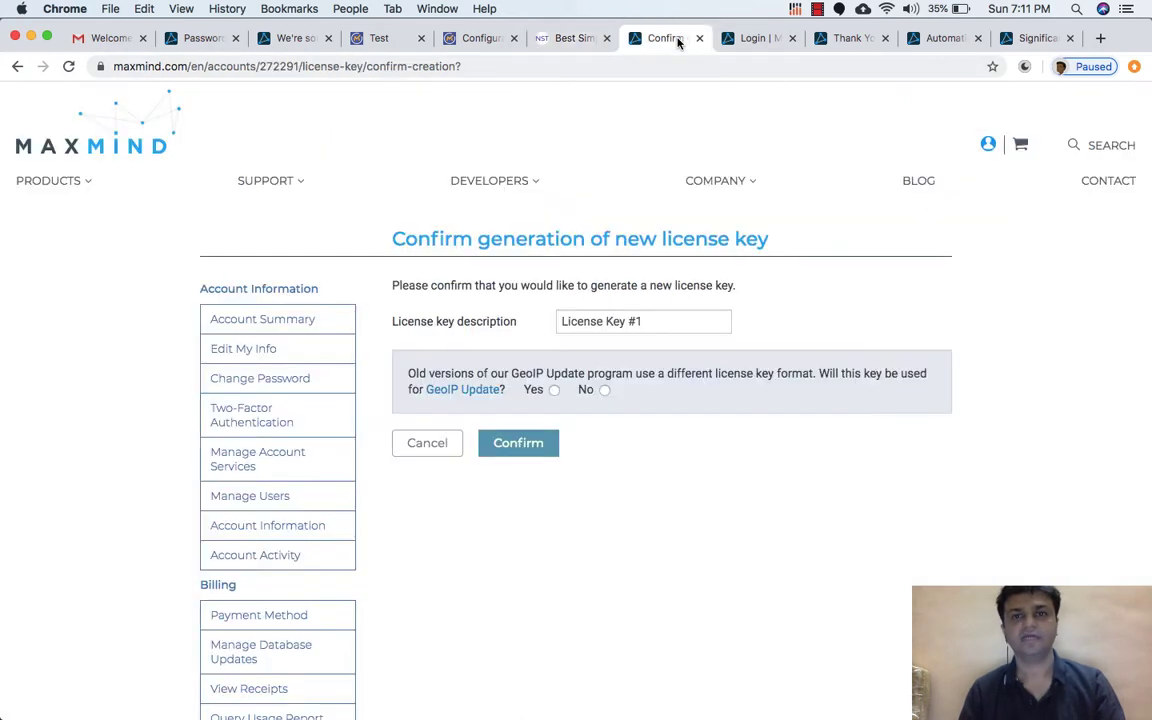
click(605, 392)
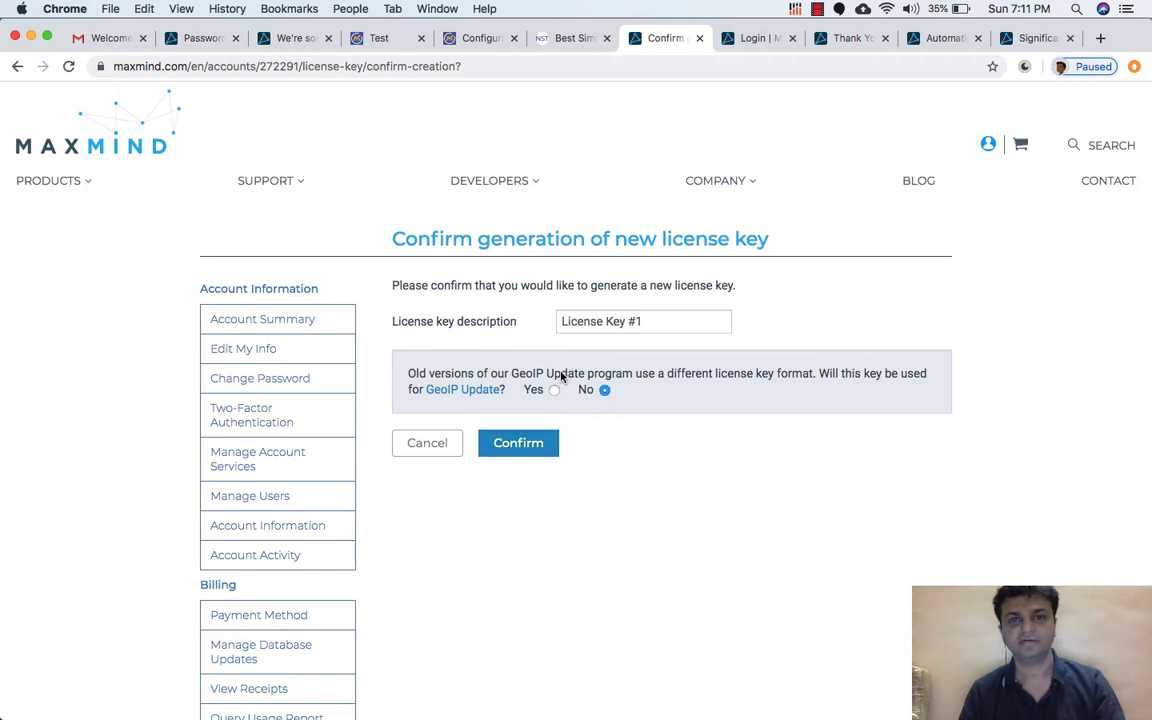
triple_click(617, 321)
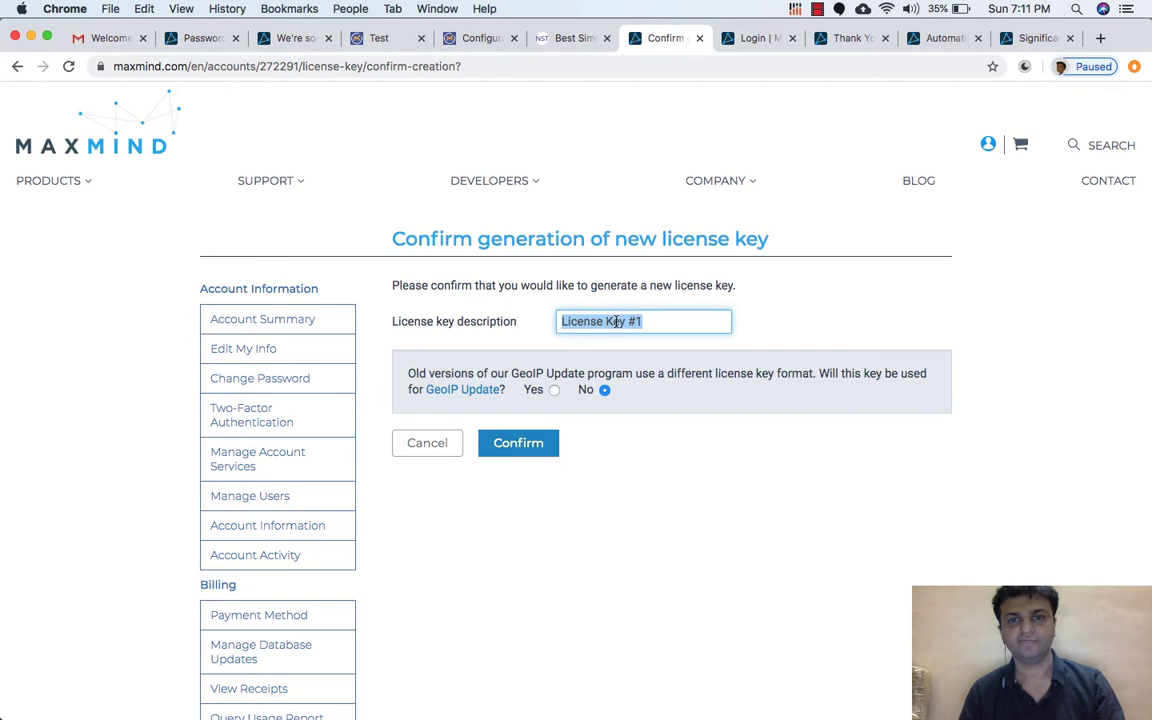
text(my )
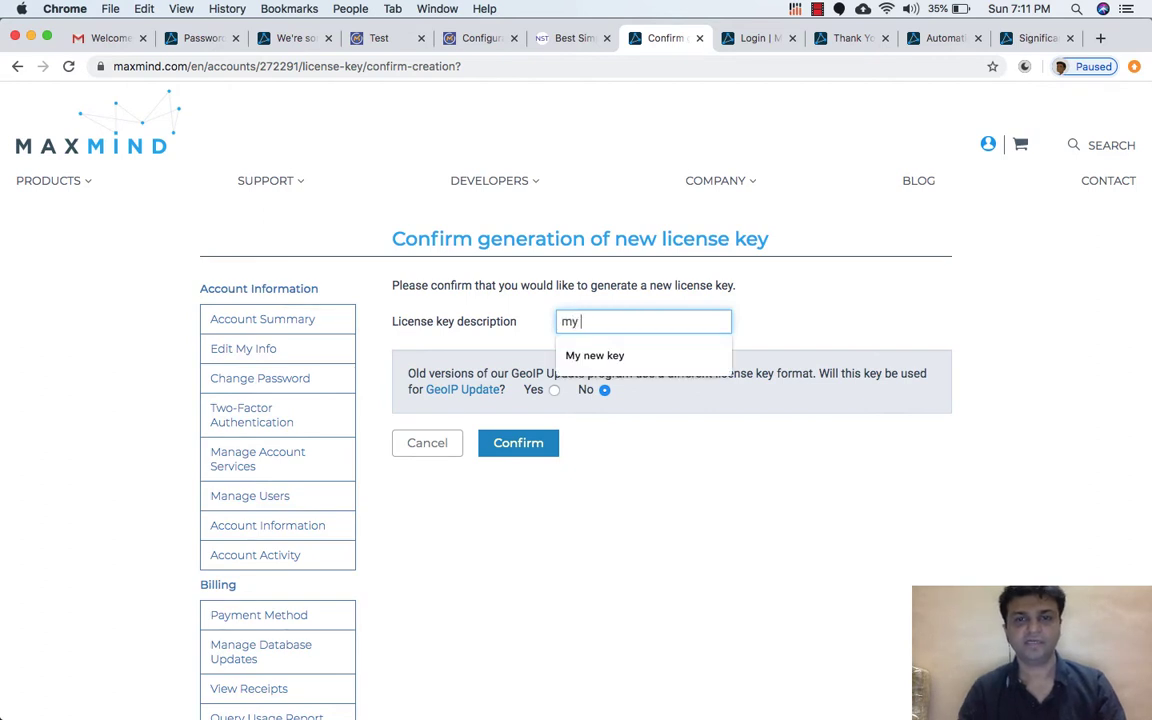
text(new key)
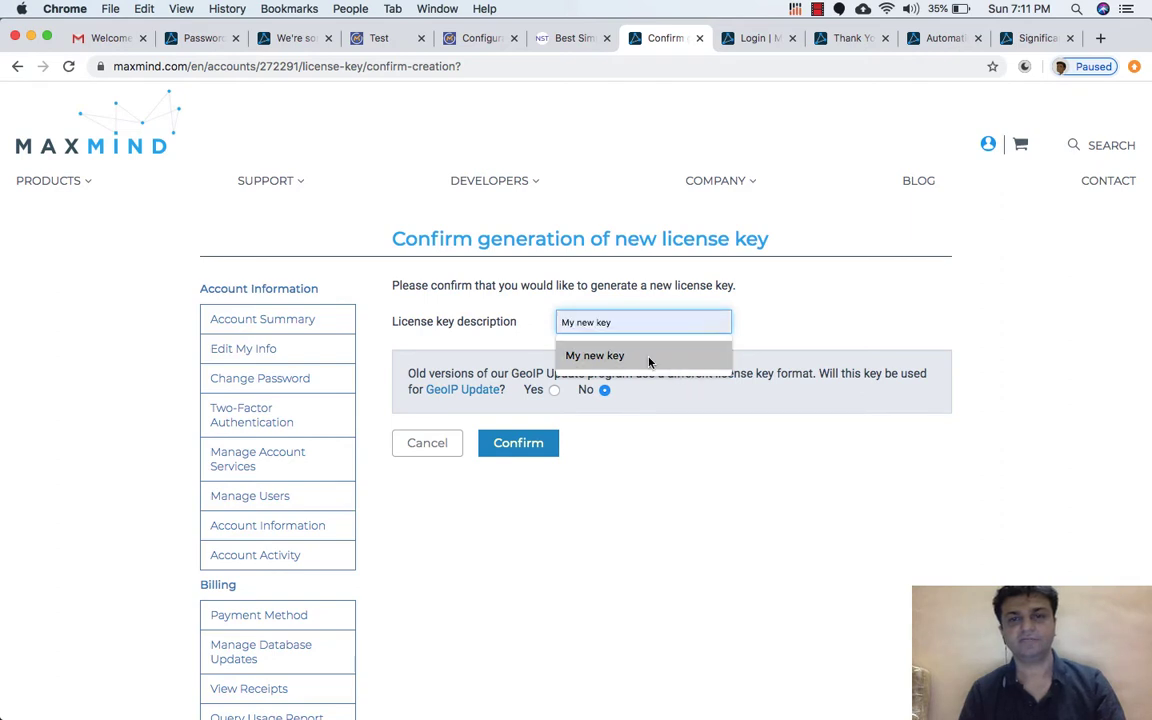
click(649, 358)
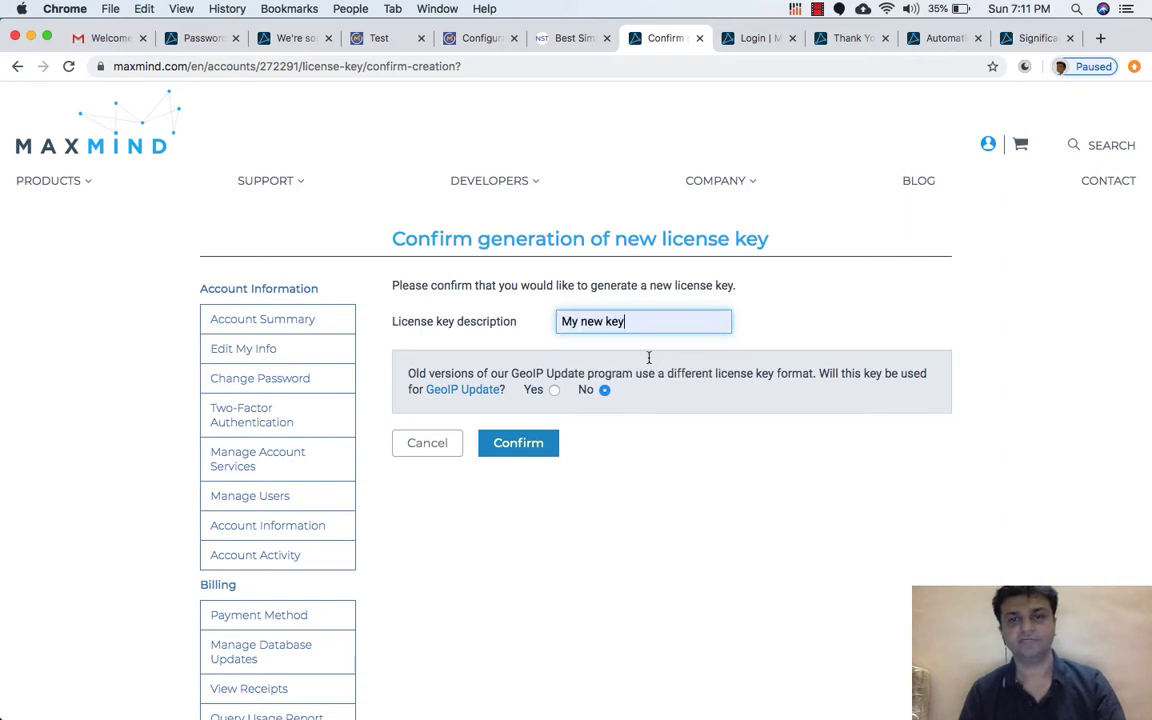
click(519, 443)
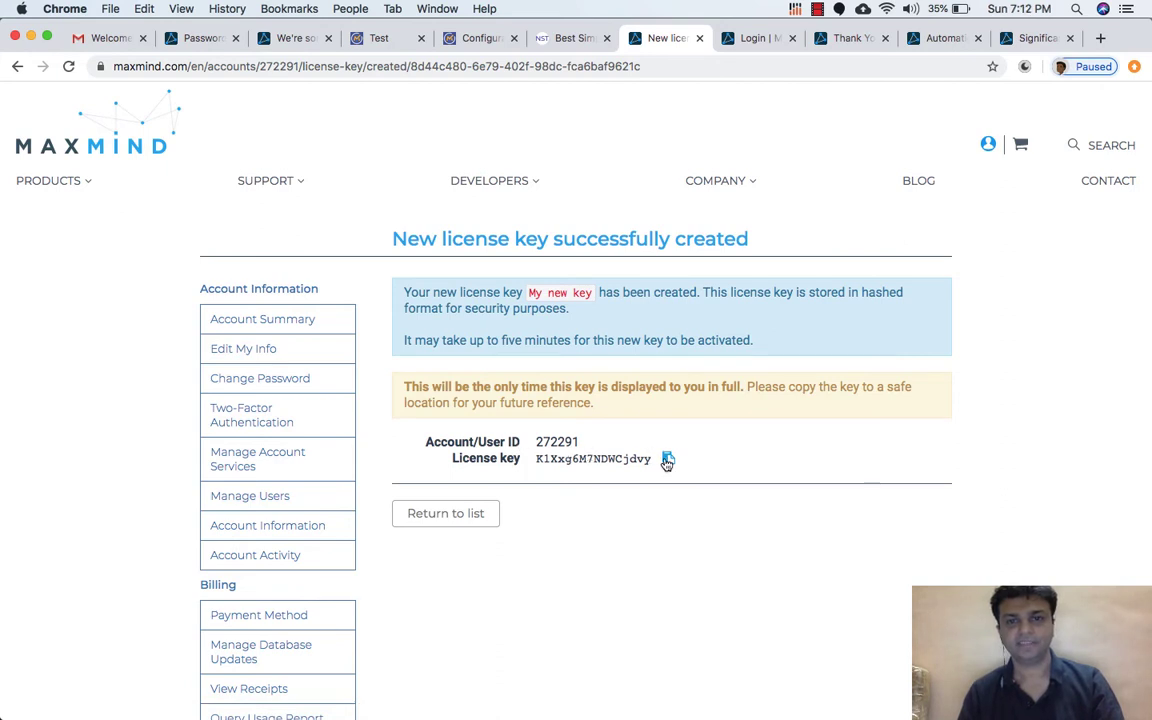
Step: Copy the new MaxMind license key and return to Mautic's Miscellaneous Settings
click(668, 457)
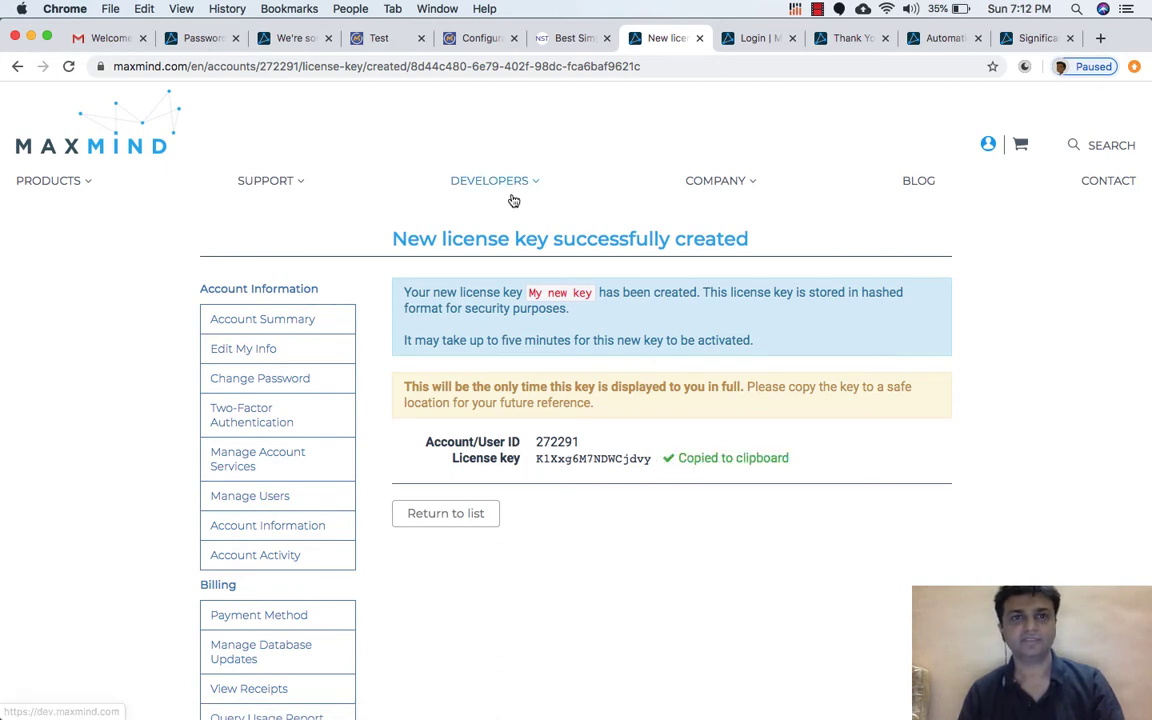
click(567, 44)
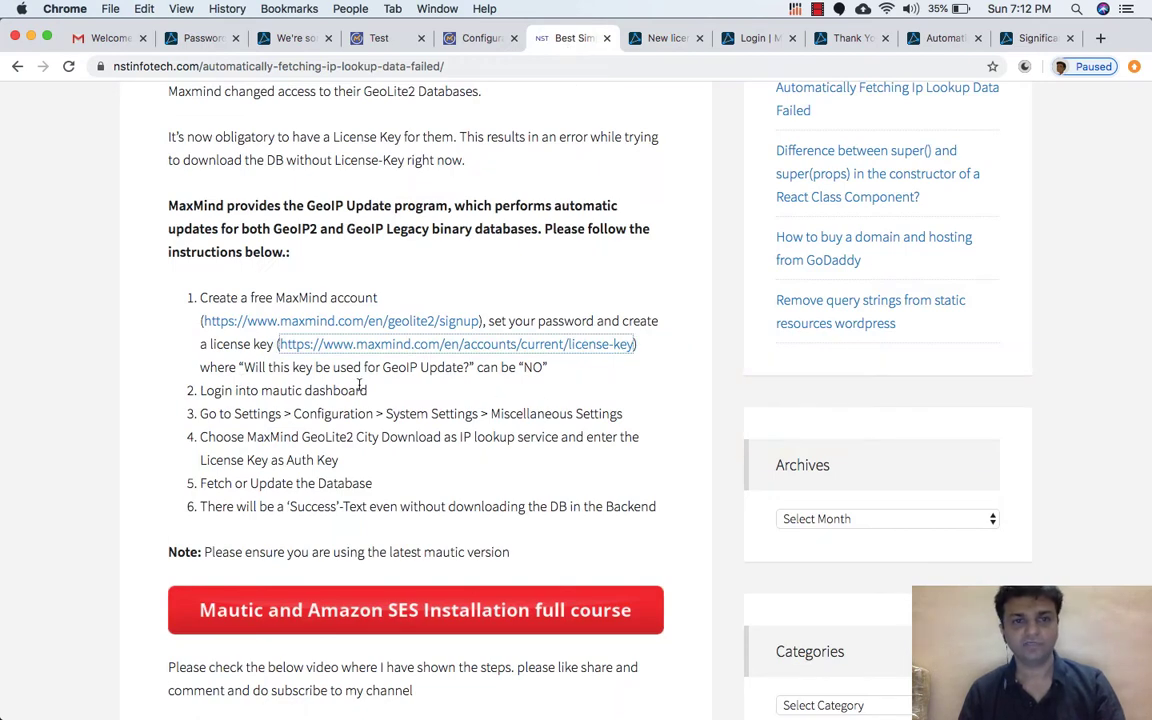
click(478, 38)
click(555, 39)
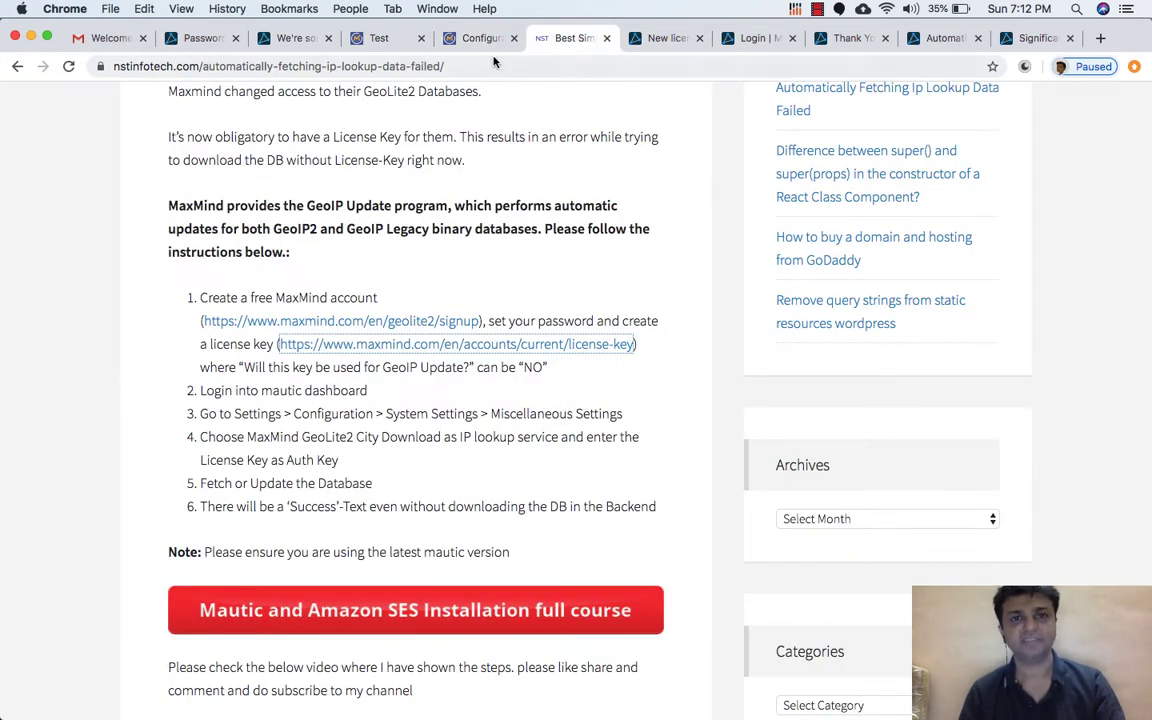
click(445, 40)
Step: Paste the MaxMind license key into IP lookup service authentication, removing the leading spaces
scroll(378, 310, up, 1)
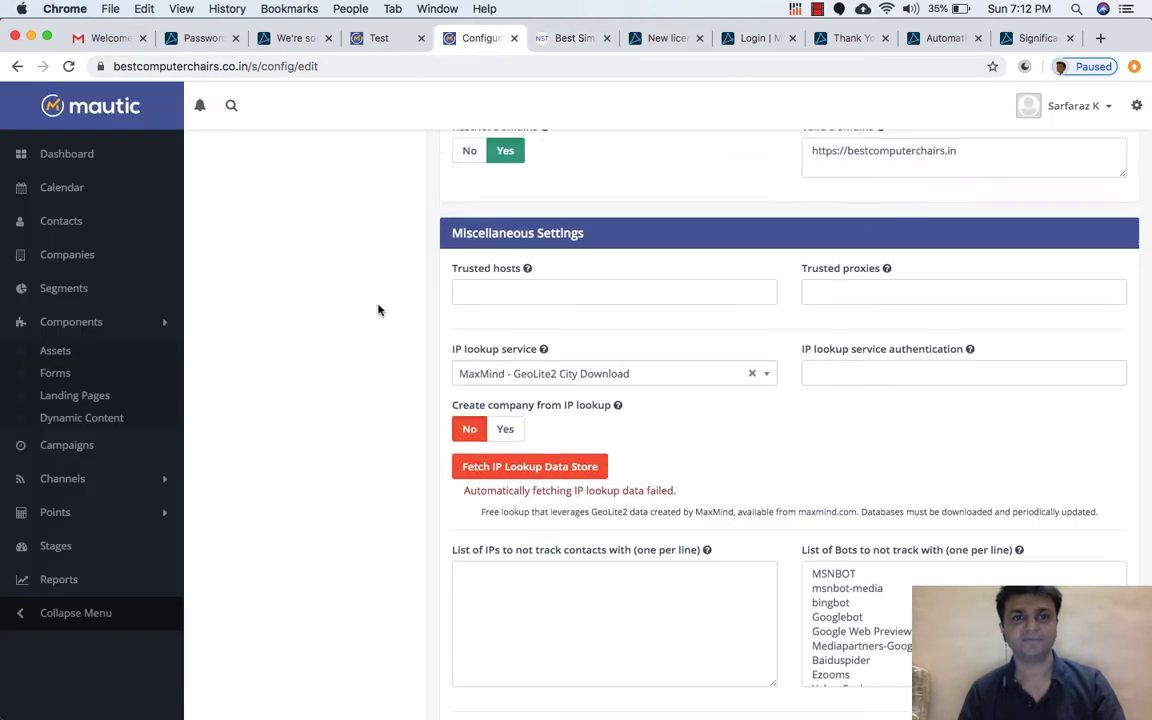
scroll(378, 310, up, 10)
scroll(378, 316, down, 8)
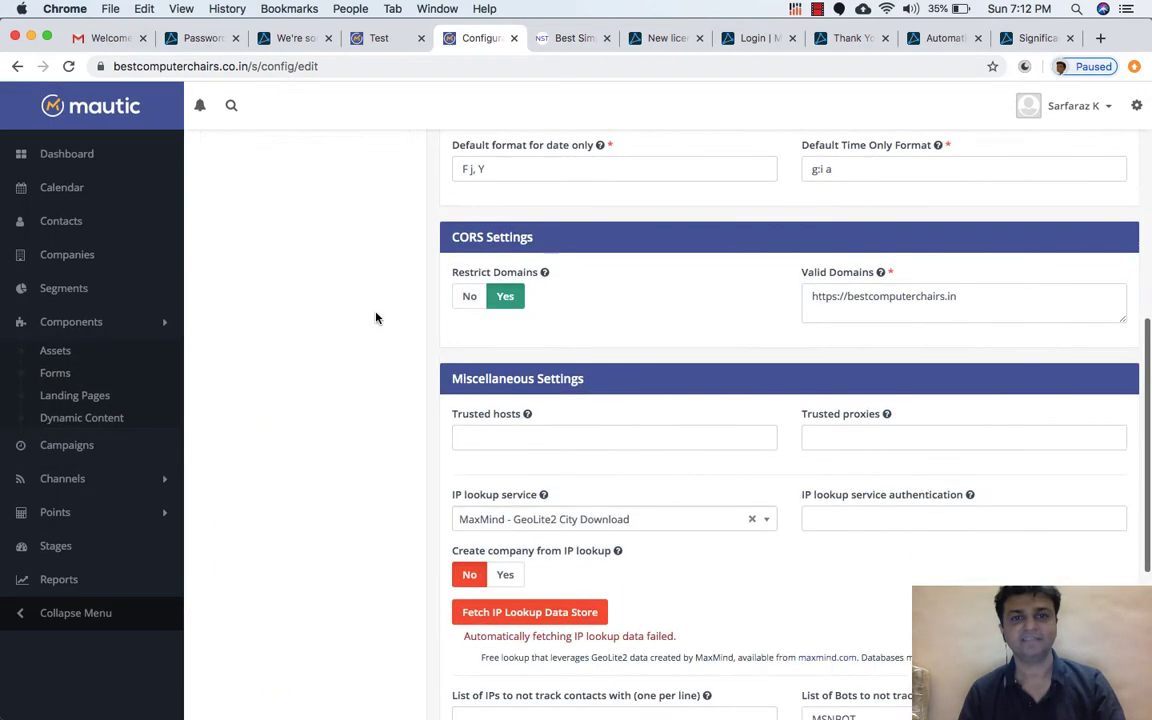
scroll(376, 318, down, 2)
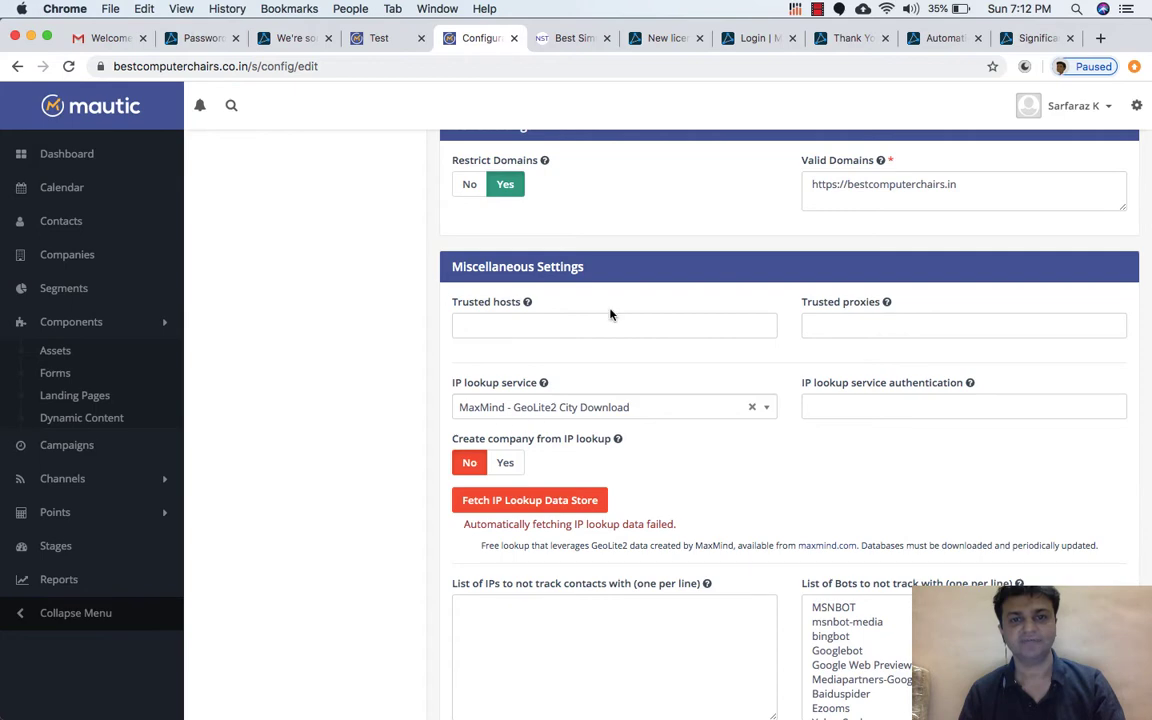
click(578, 40)
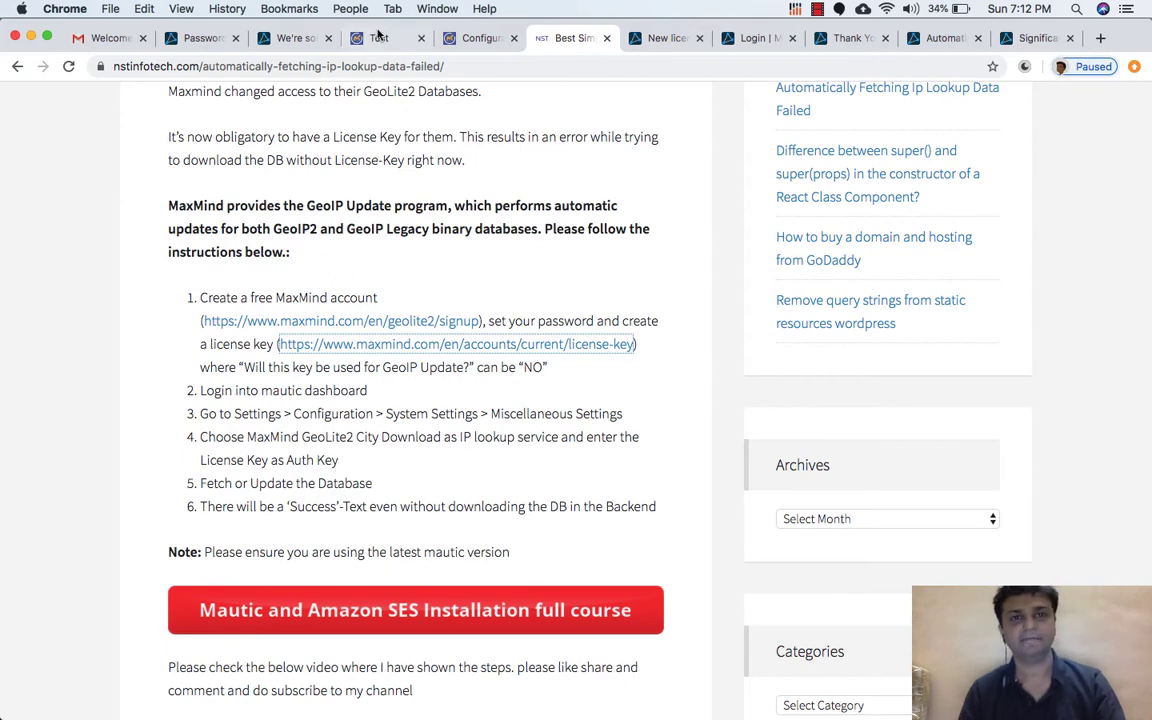
click(471, 38)
click(827, 399)
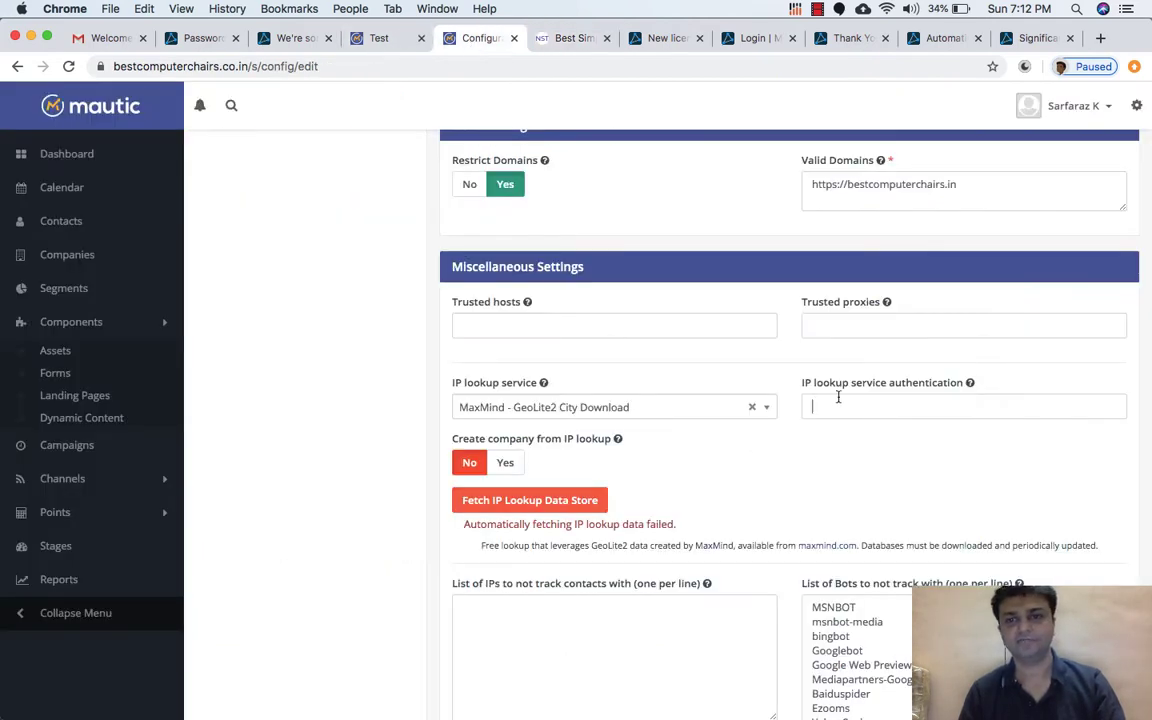
key(super+v)
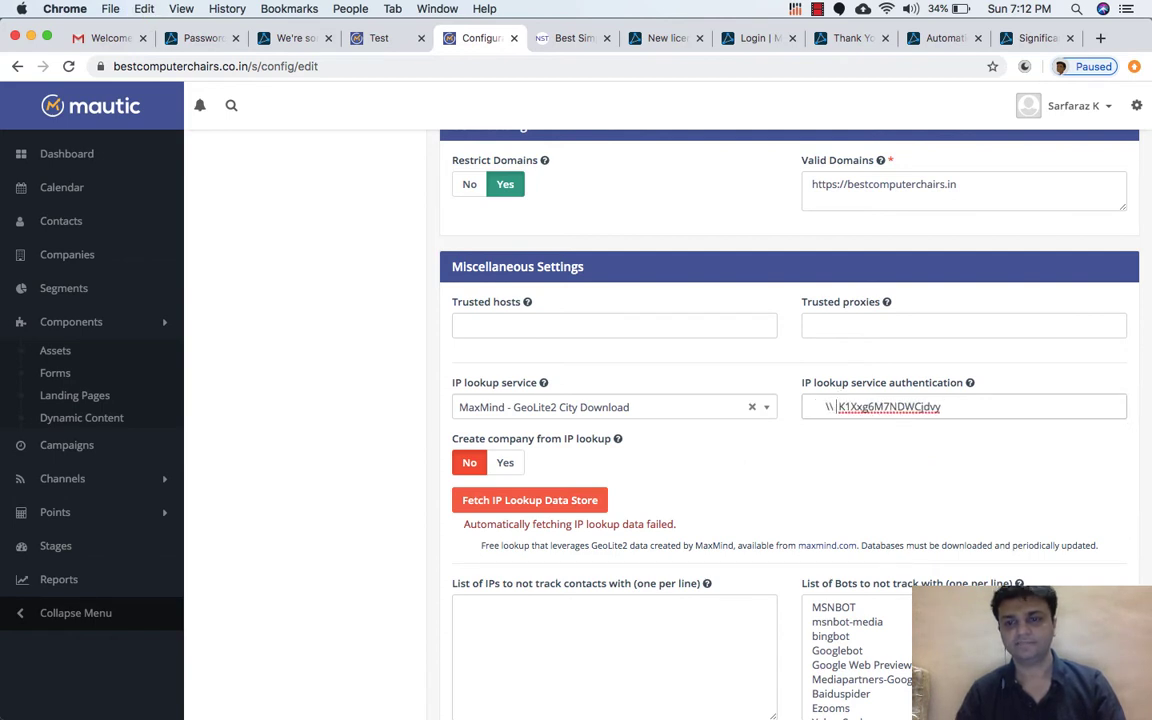
key(BackSpace)
key(BackSpace)
key(BackSpace)
key(BackSpace)
key(BackSpace)
key(BackSpace)
key(BackSpace)
key(BackSpace)
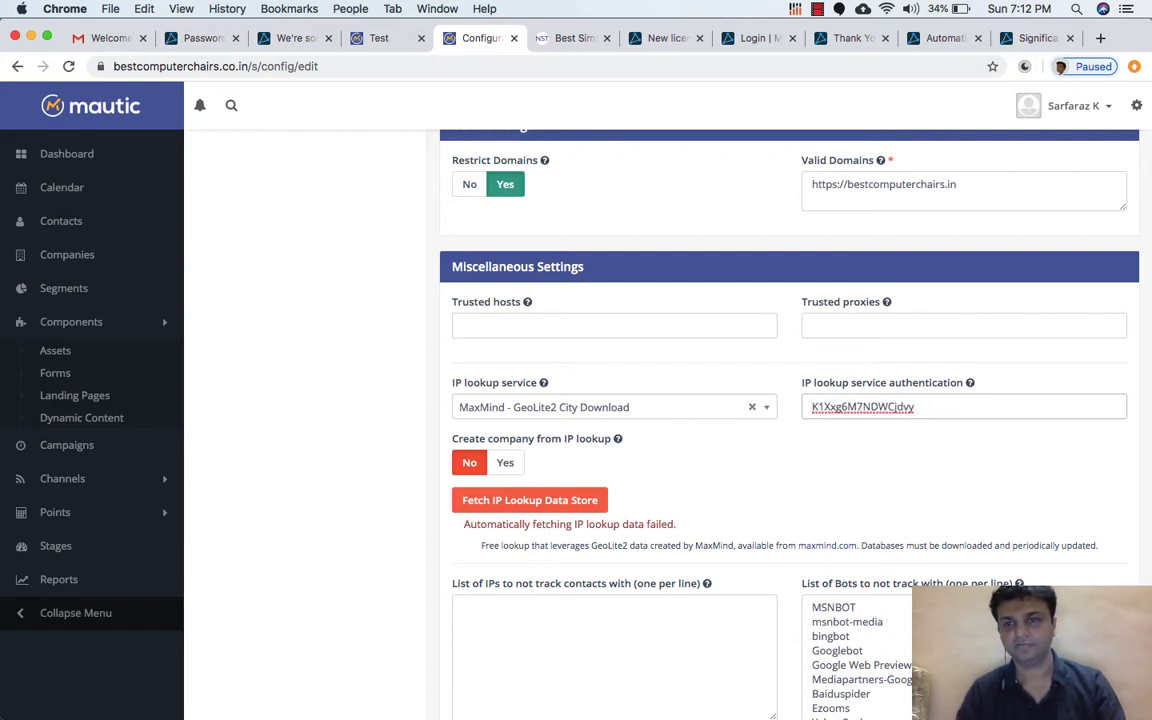
click(914, 406)
Step: Set Create company from IP lookup to Yes
key(super+a)
click(874, 458)
click(507, 463)
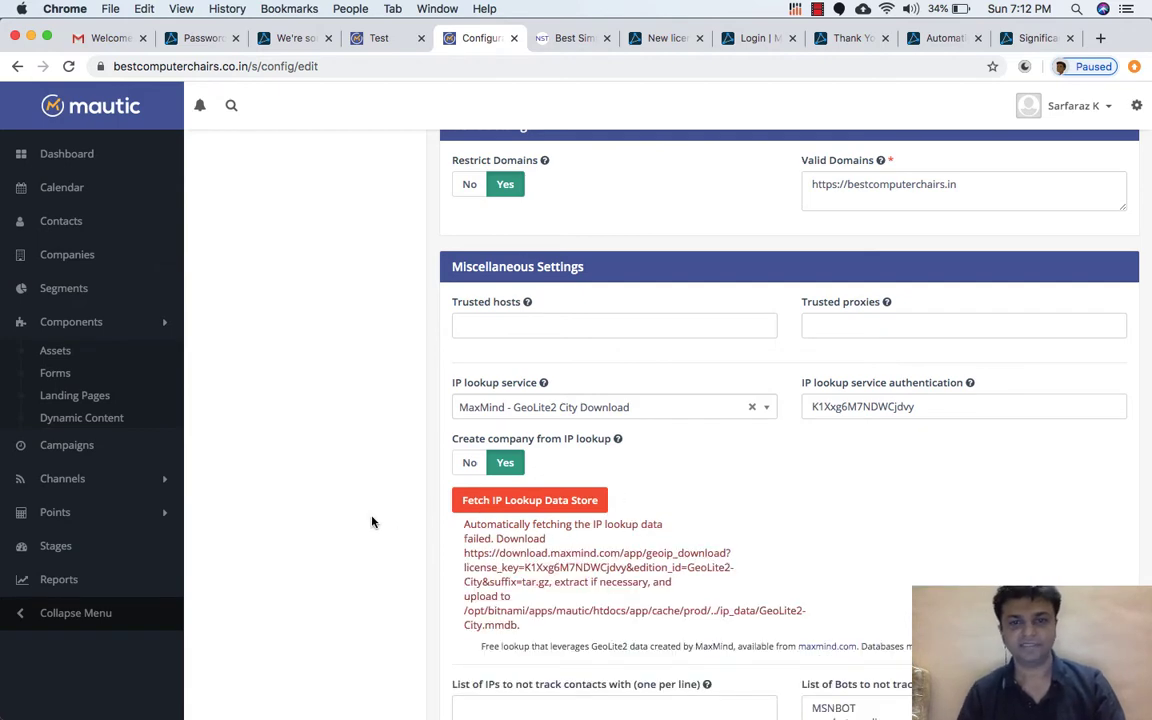
scroll(372, 521, down, 2)
Step: Recopy the license key from MaxMind, paste it into IP lookup authentication, and fetch the IP Lookup Data Store
click(652, 40)
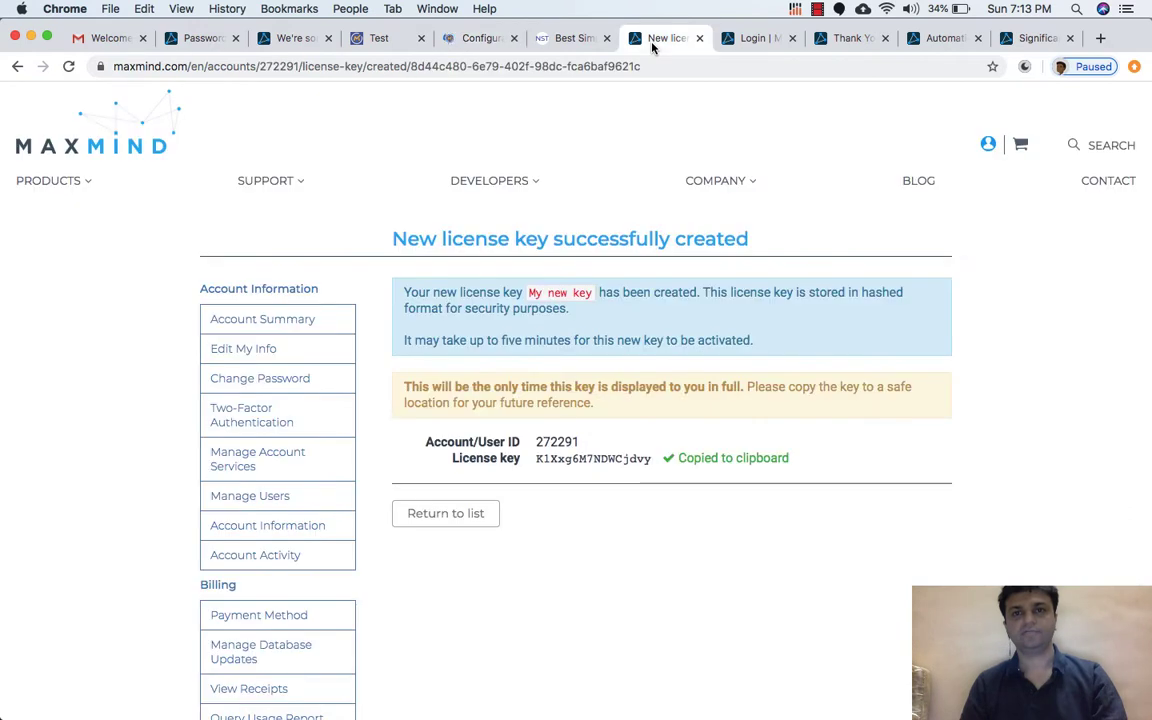
double_click(631, 459)
key(super+c)
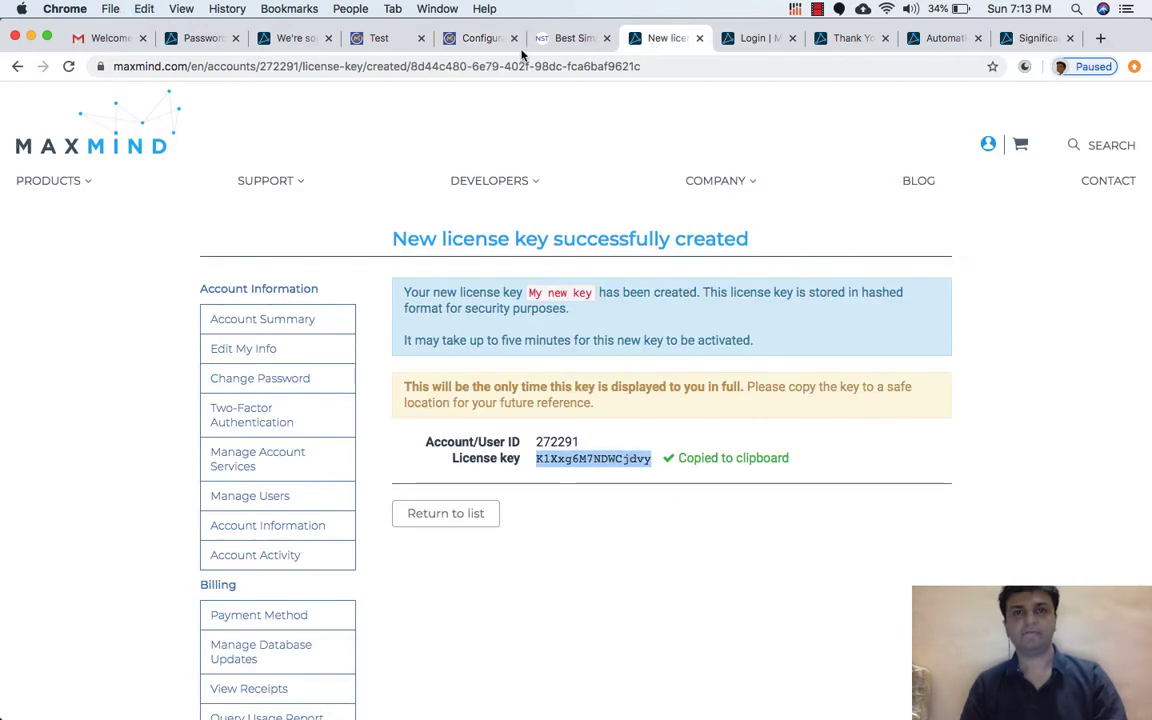
click(481, 40)
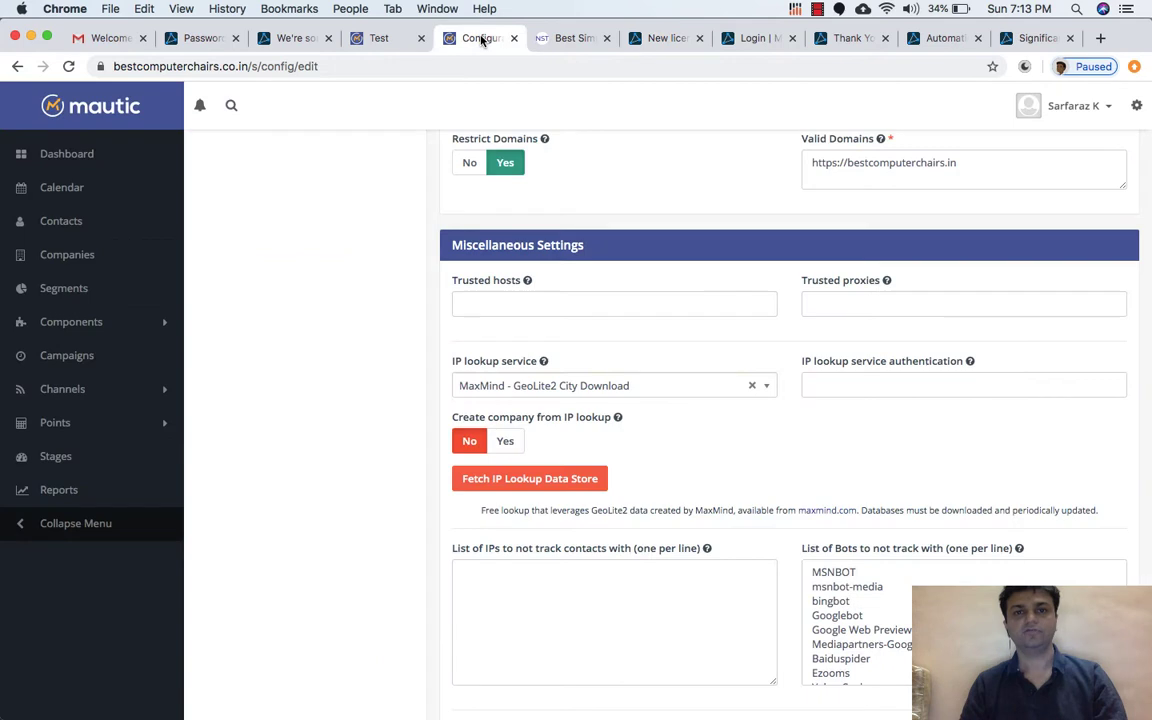
click(826, 385)
key(super+v)
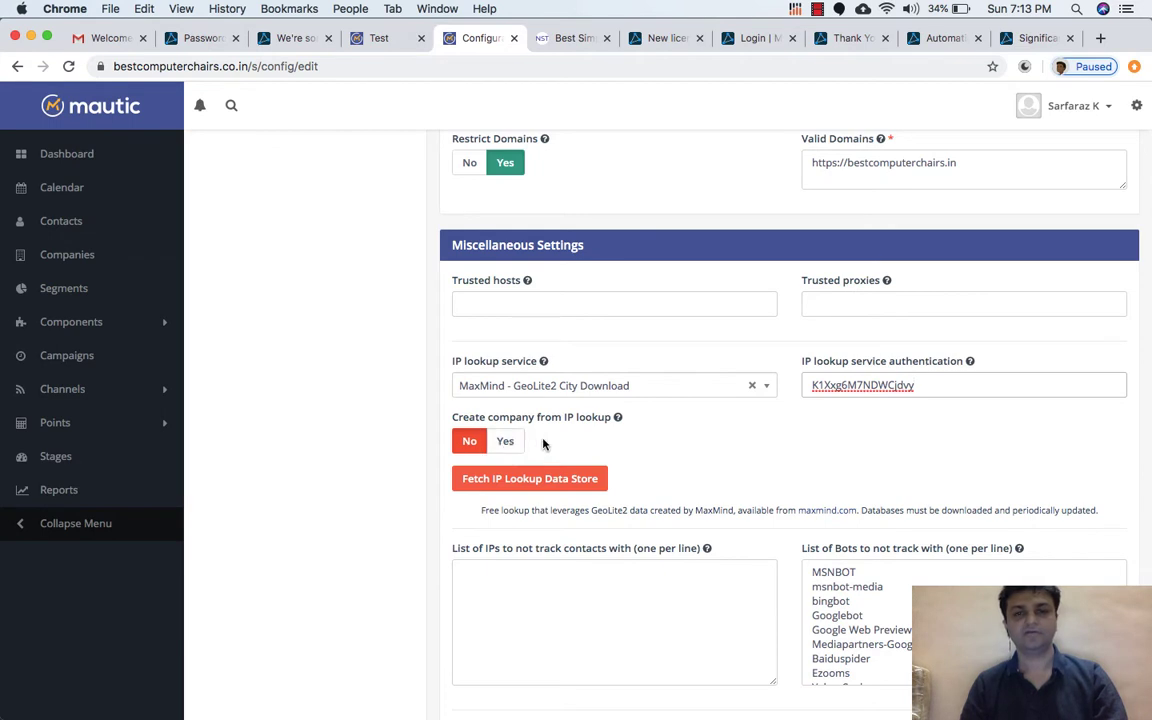
click(512, 478)
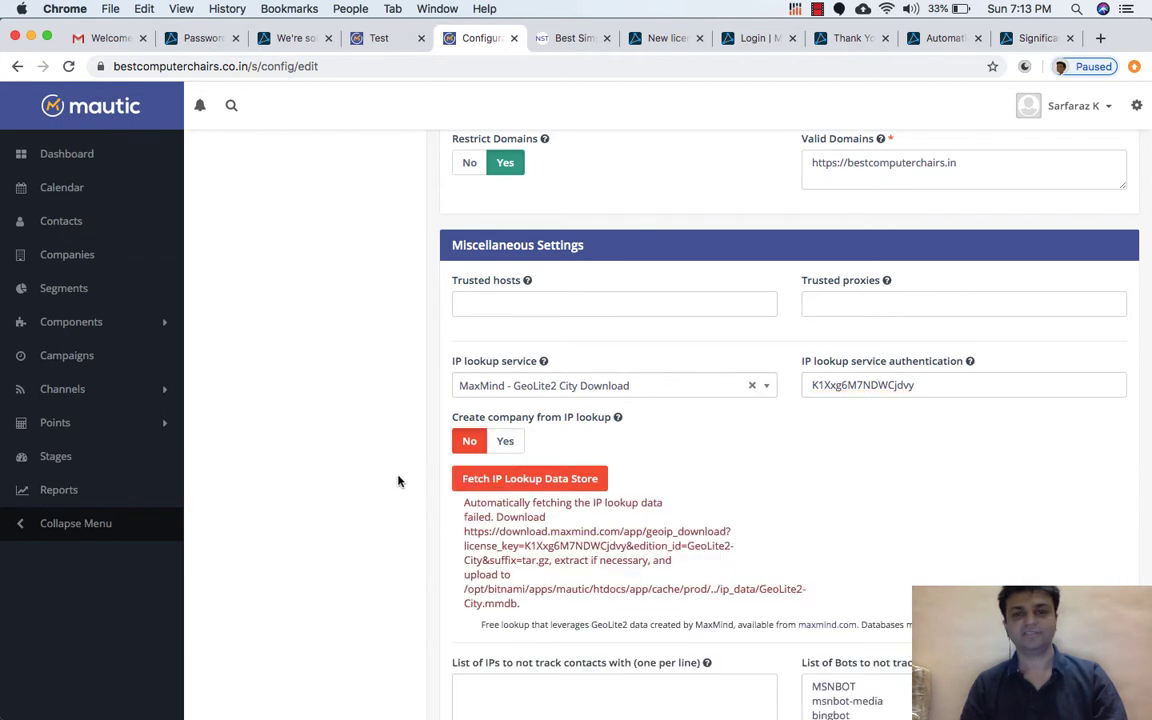
scroll(393, 481, down, 2)
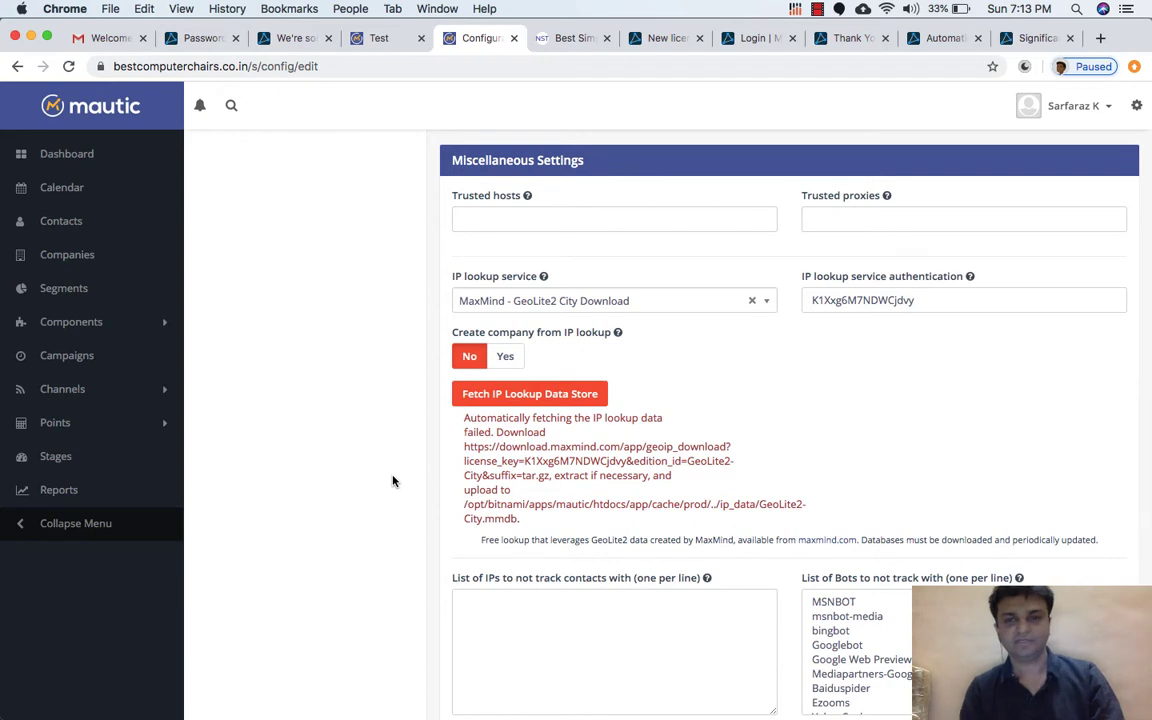
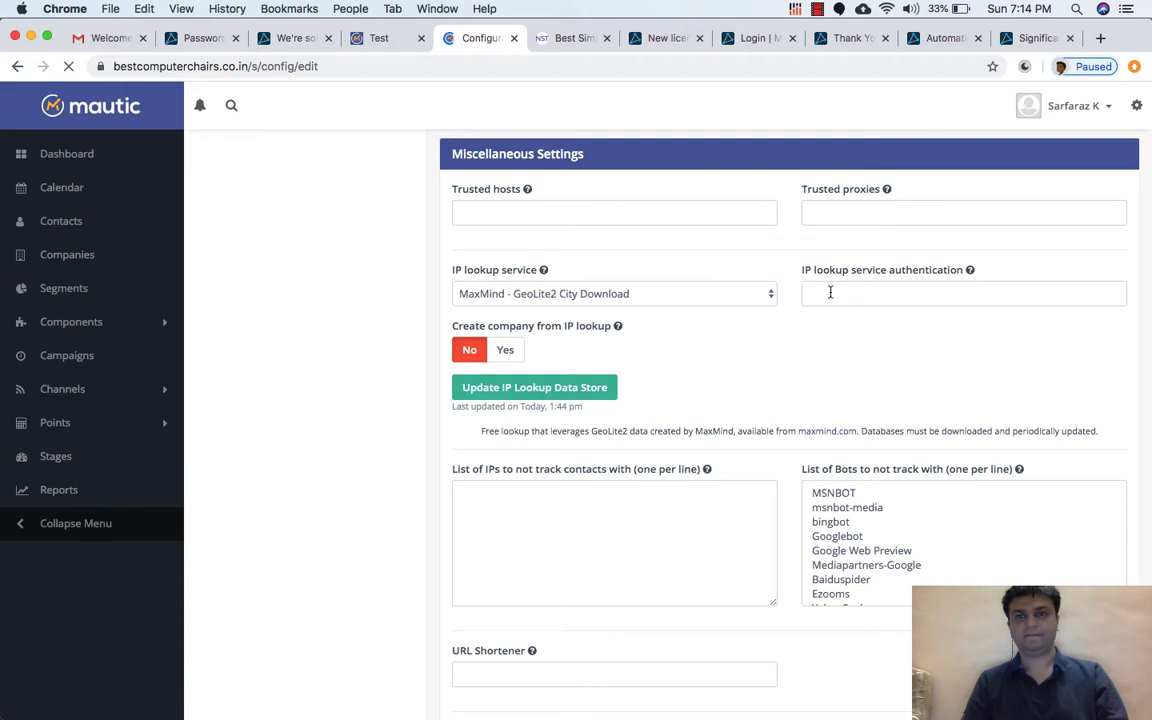
Step: Paste the MaxMind license key, start the IP lookup data download, and check the MaxMind key pages
click(509, 396)
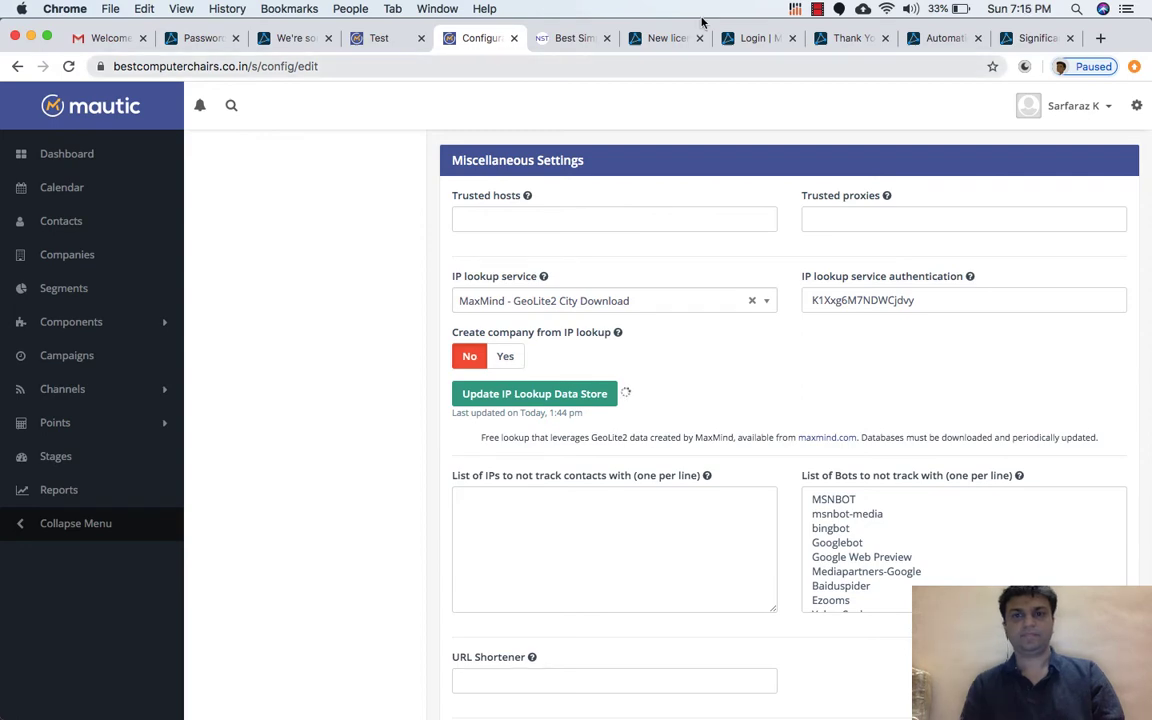
click(658, 38)
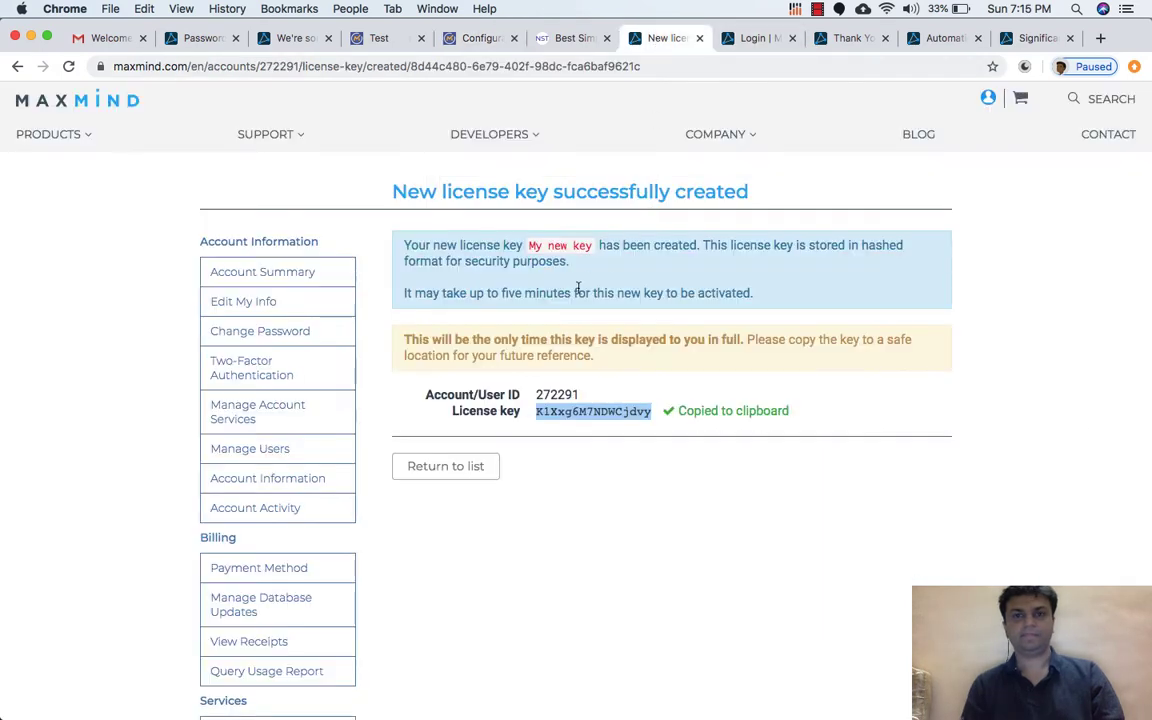
click(440, 466)
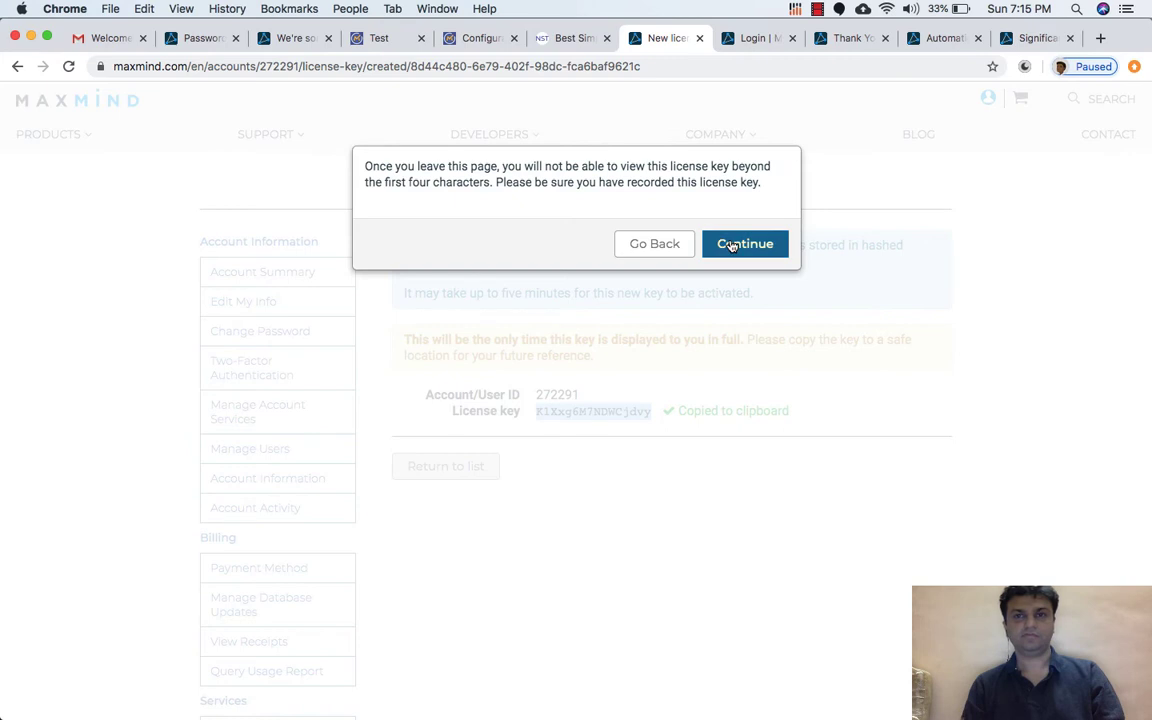
click(642, 245)
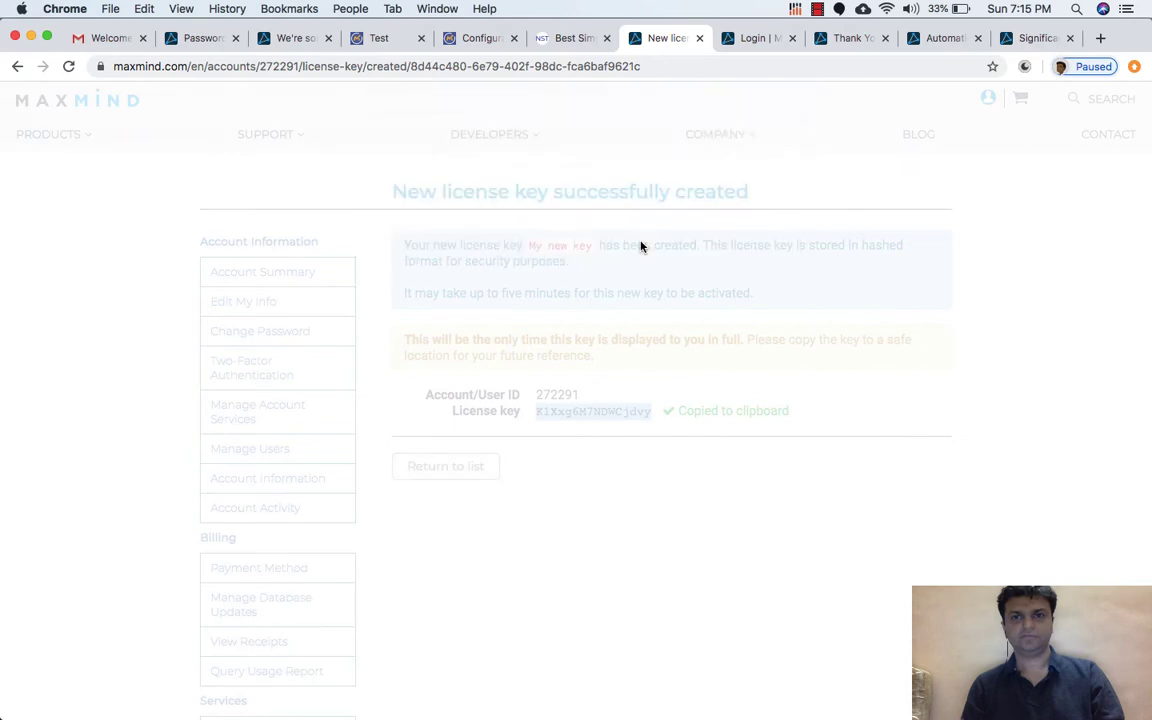
click(485, 38)
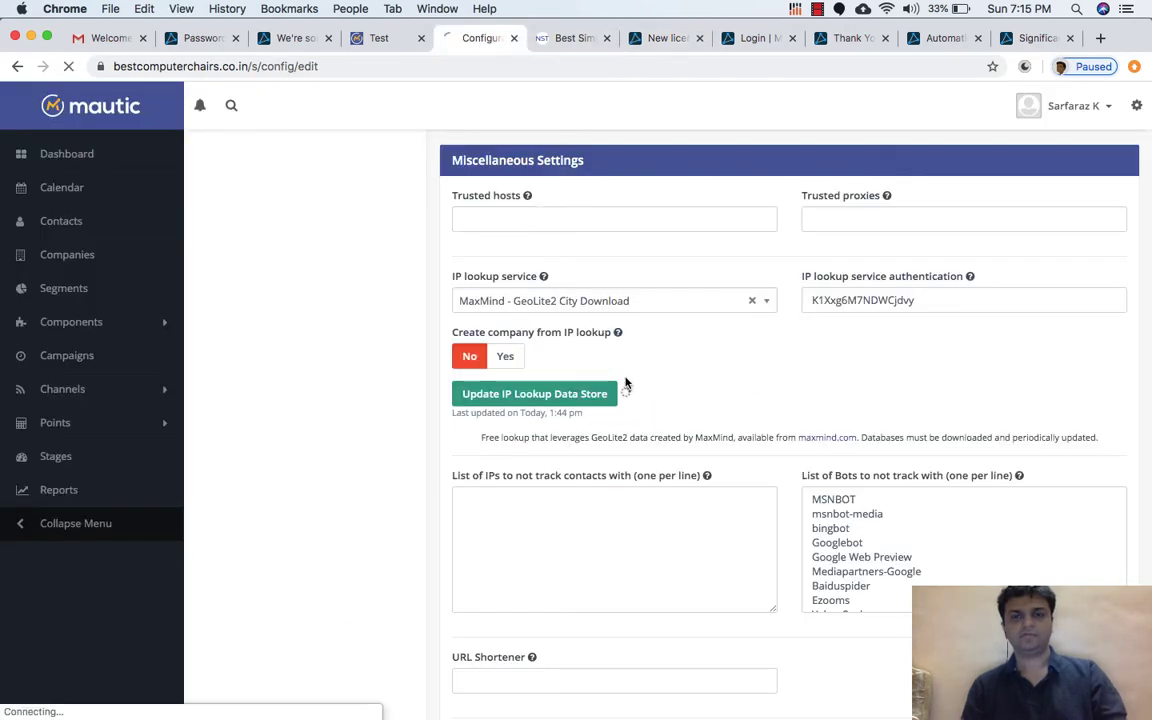
Step: Set the key as IP lookup authentication, enable Create company from IP lookup, update the store, and save a copy in a new tab
click(831, 304)
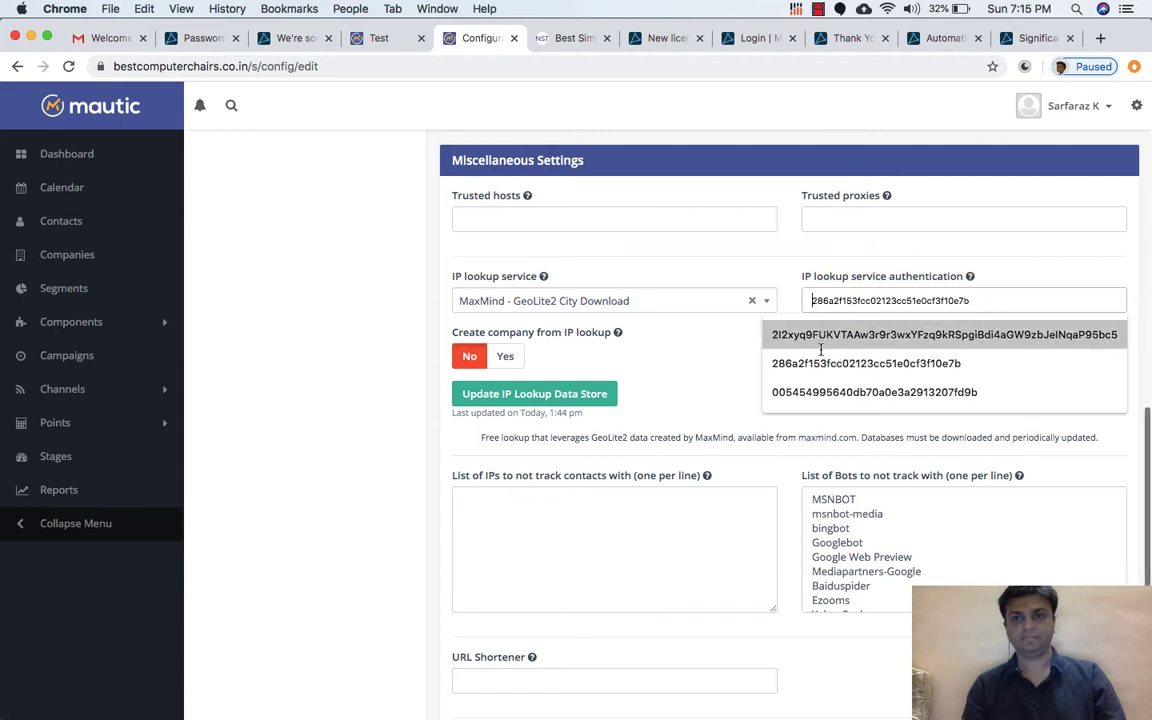
key(super+v)
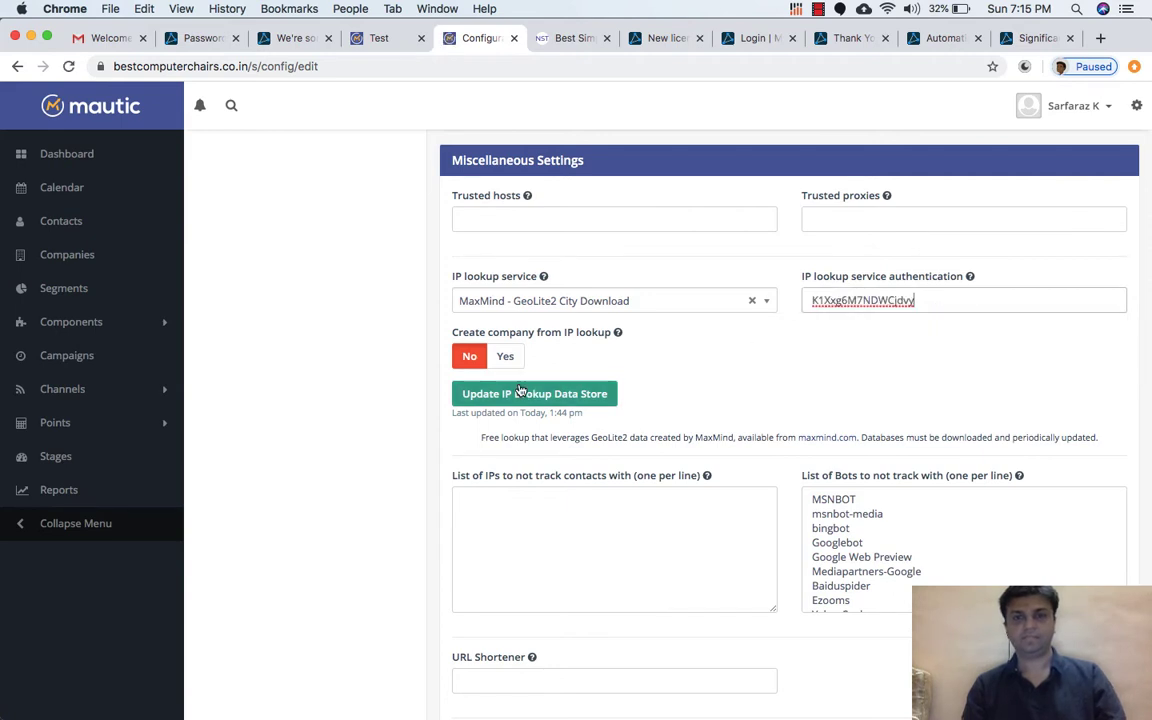
click(503, 357)
click(480, 392)
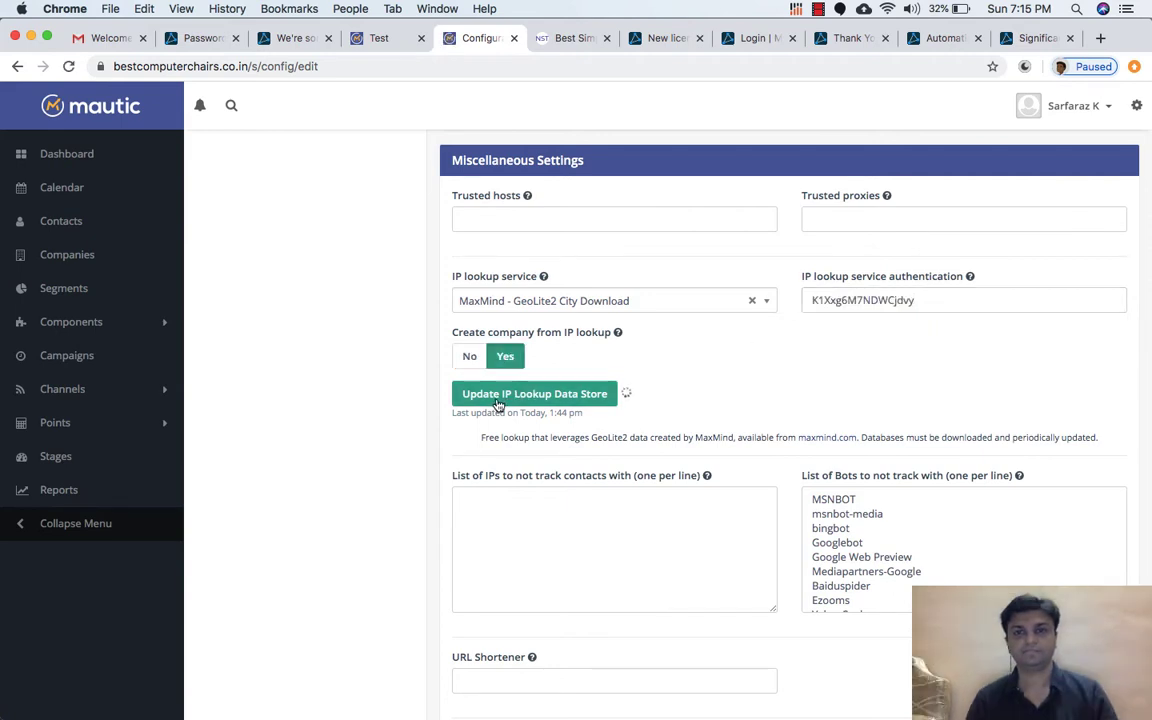
click(1100, 38)
key(super+v)
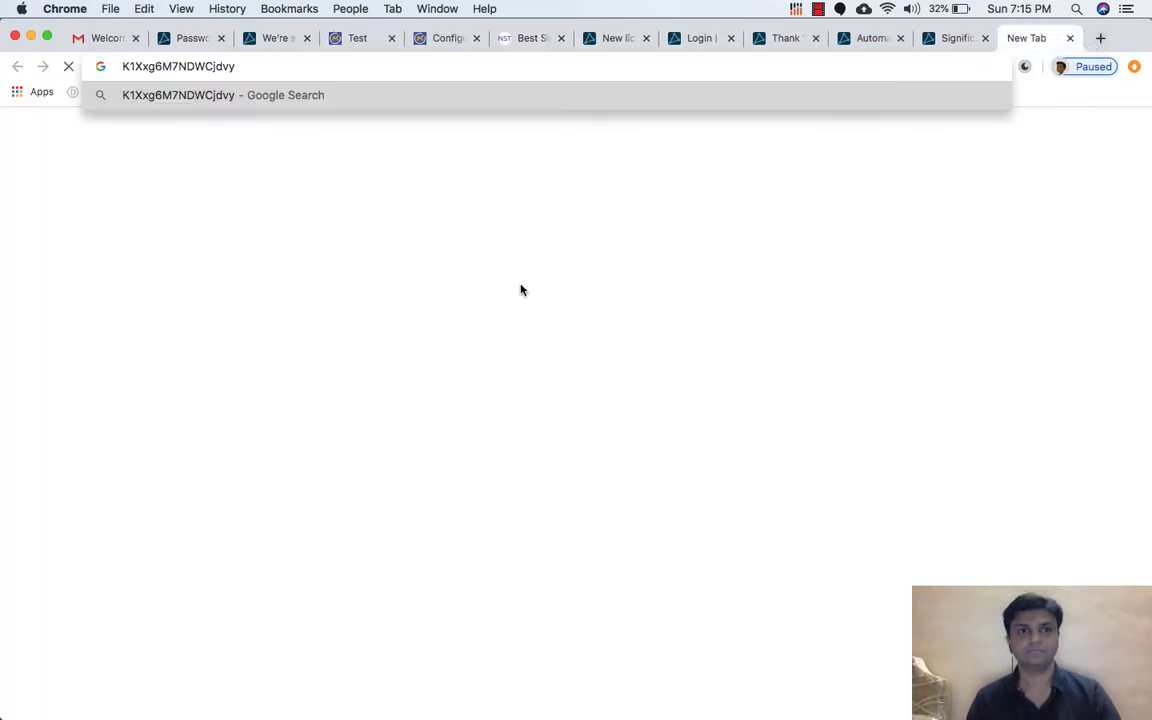
Step: Move across the browser tabs to reach the new MaxMind license key page
key(Return)
click(520, 38)
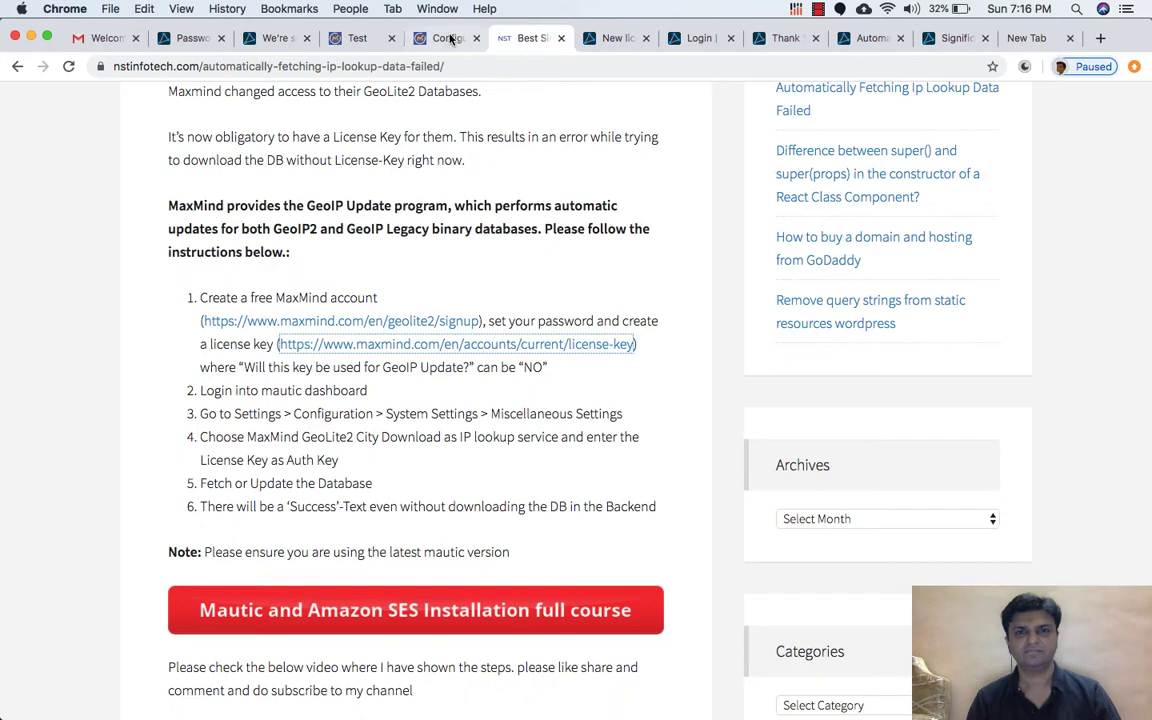
click(445, 38)
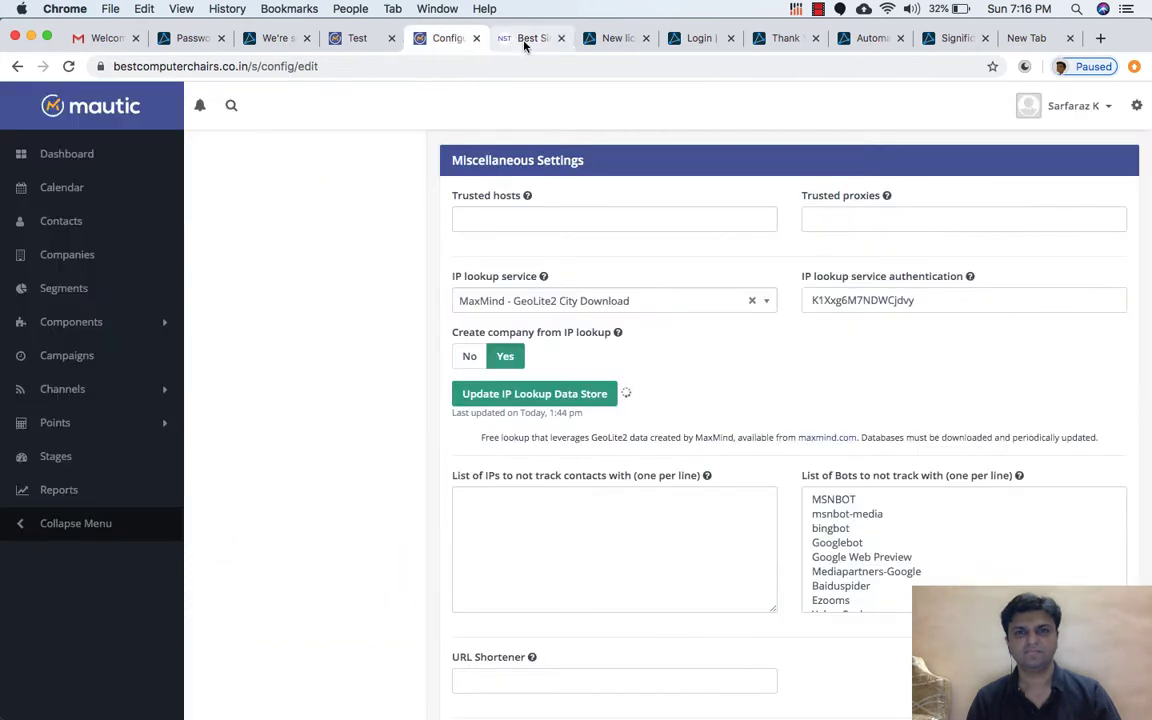
click(527, 38)
click(615, 38)
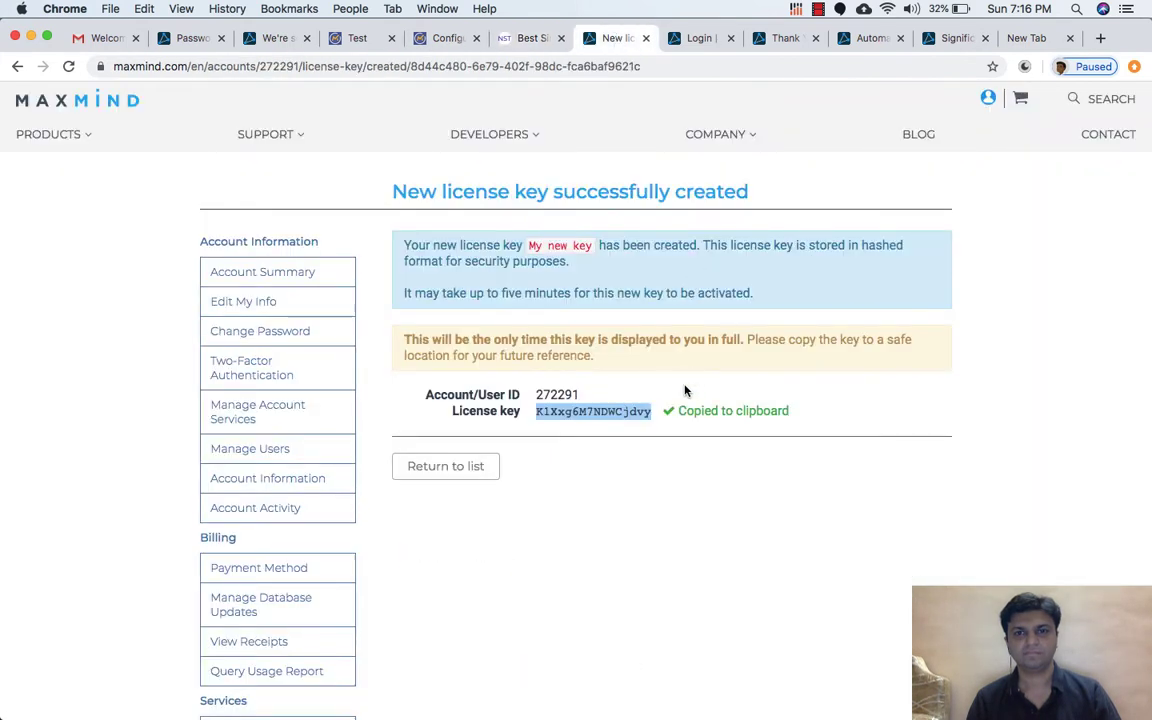
Step: Leave the new-key page, save the 'My new key' license key, and return to Mautic settings
click(445, 466)
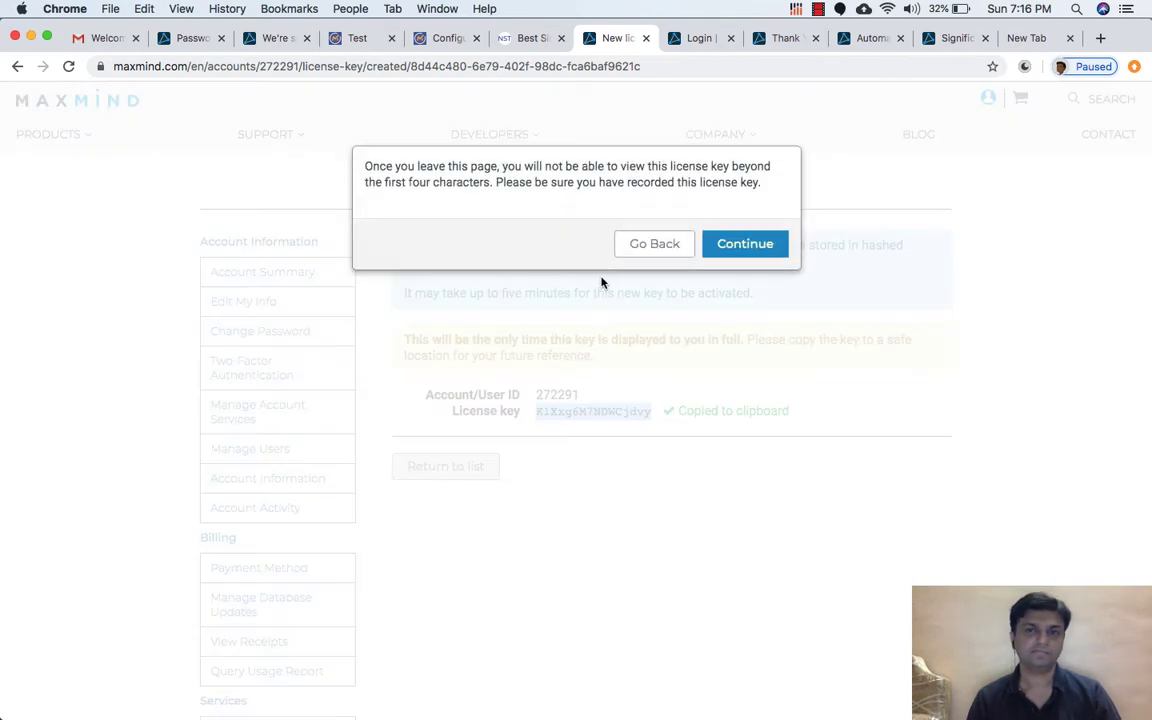
click(741, 250)
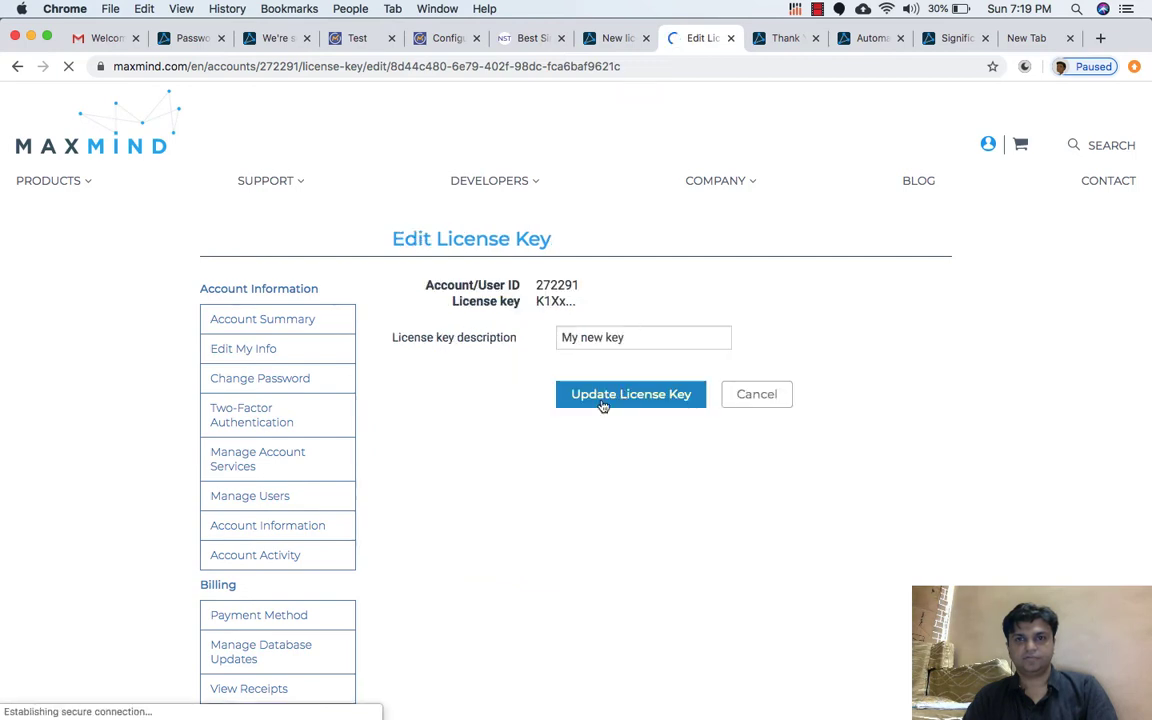
click(603, 400)
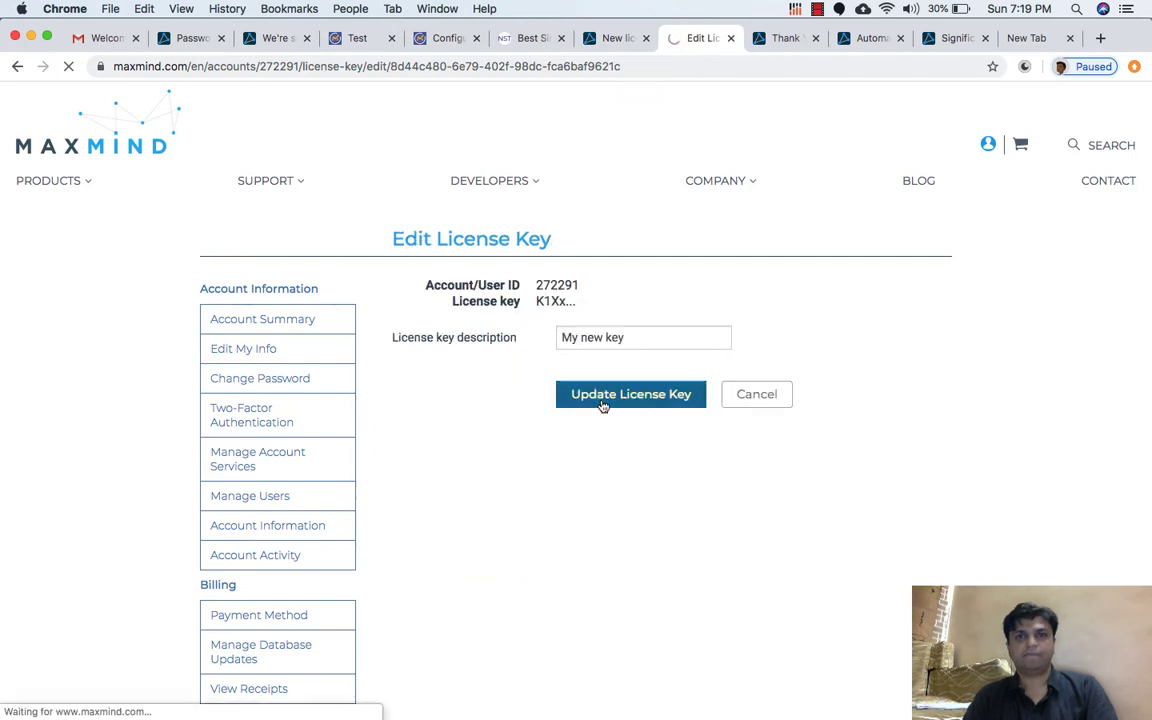
click(730, 39)
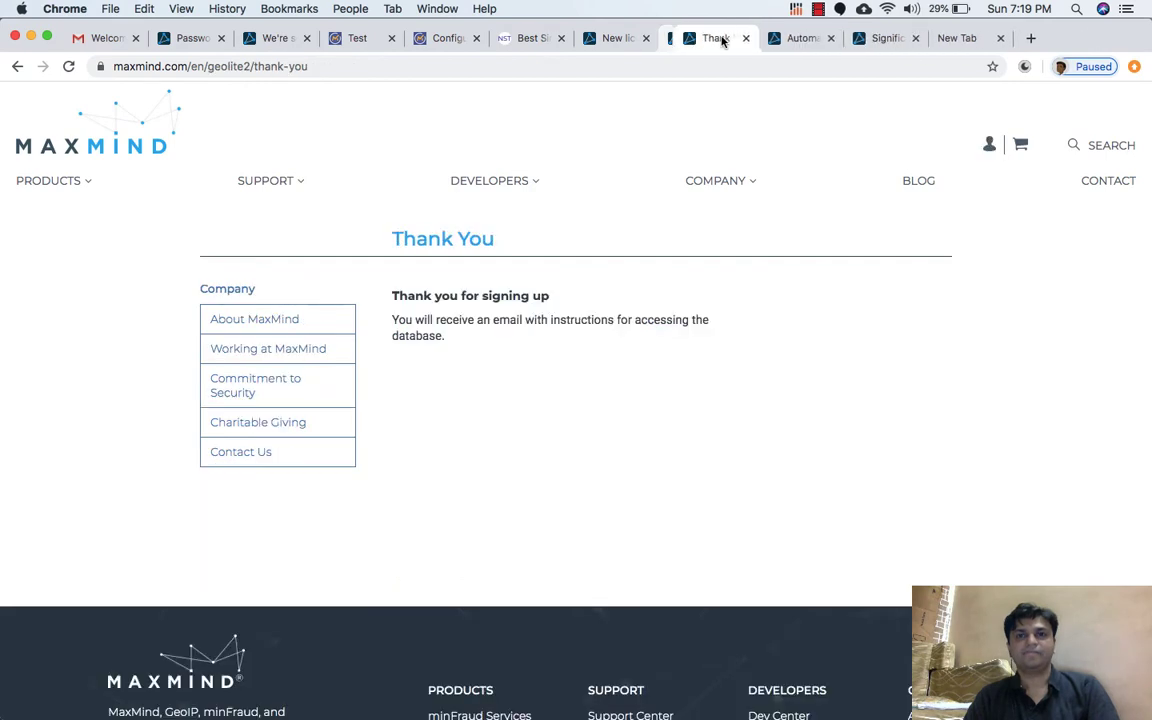
click(516, 39)
click(443, 39)
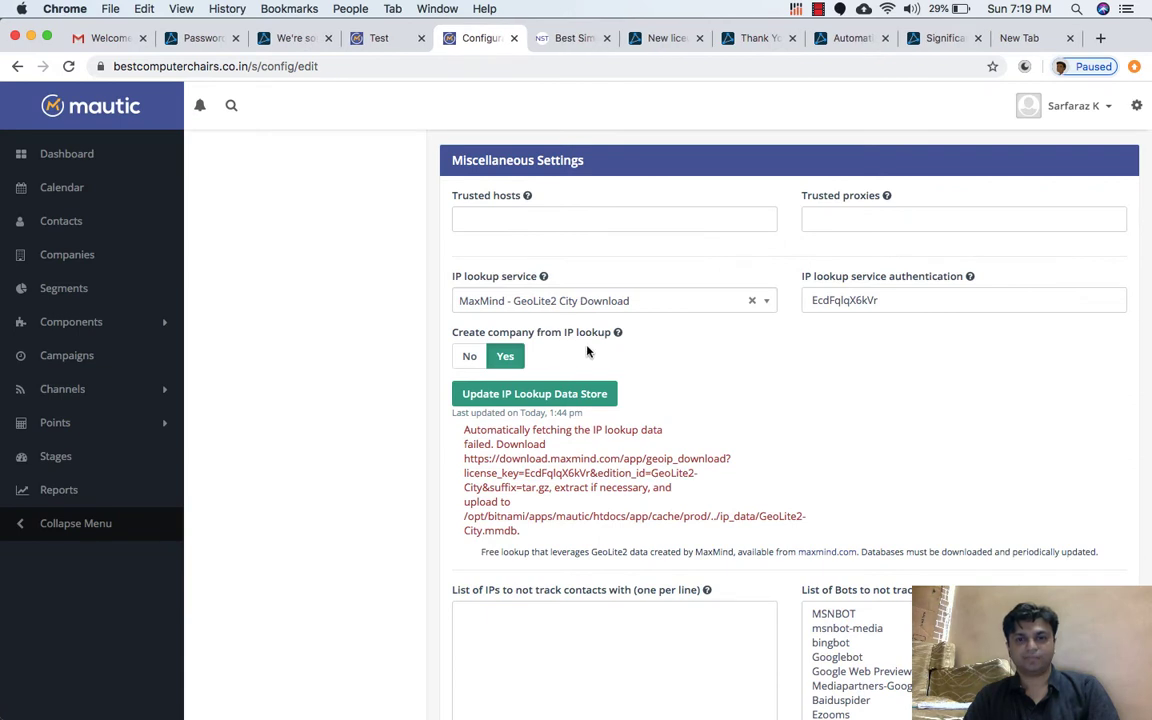
Step: Copy the saved key from the New Tab address bar and paste it over the old authentication key; the store update succeeds
key(super+9)
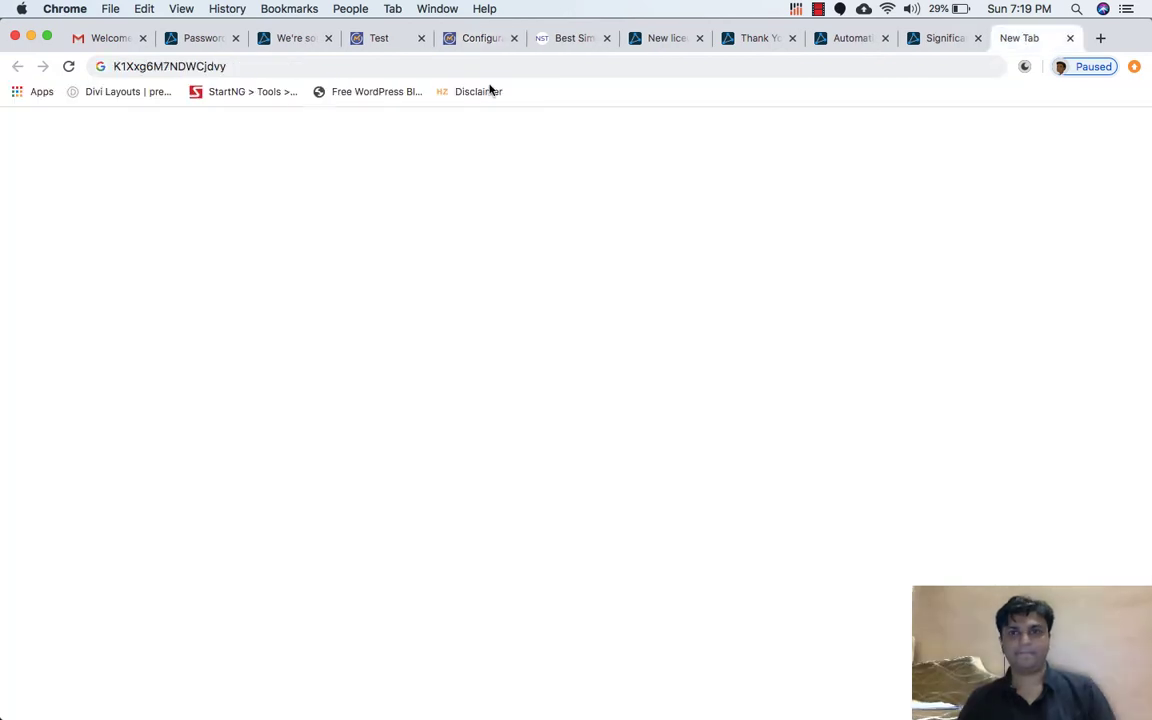
click(263, 67)
key(super+c)
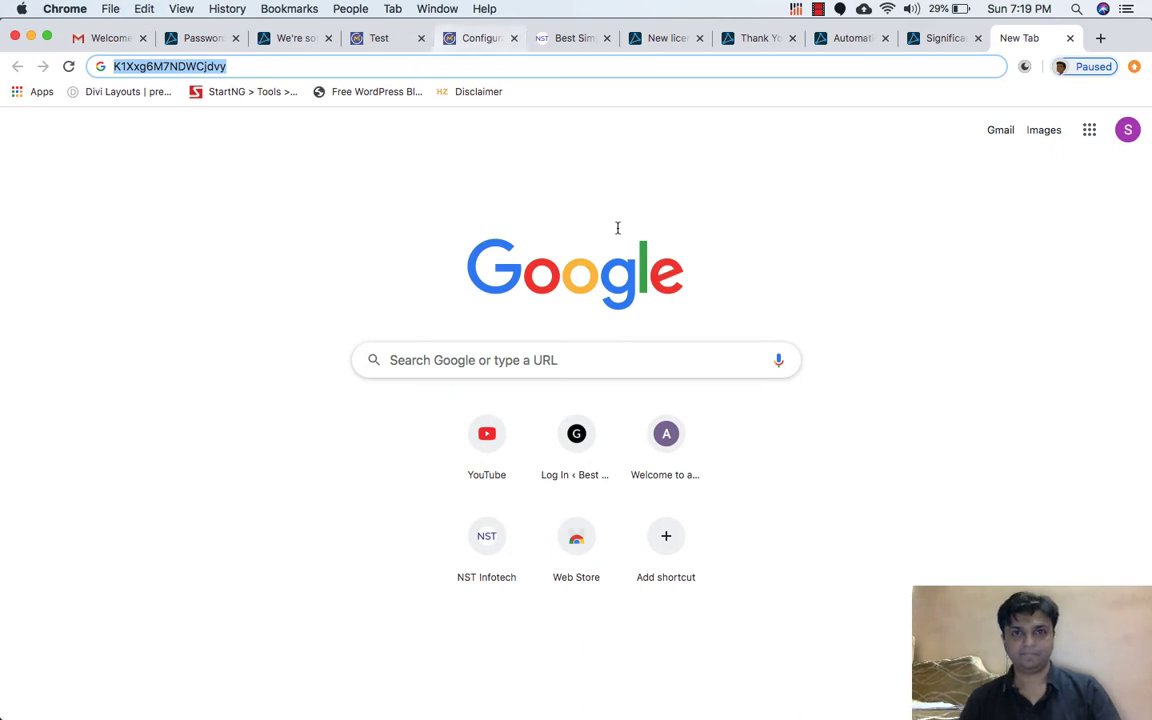
key(super+5)
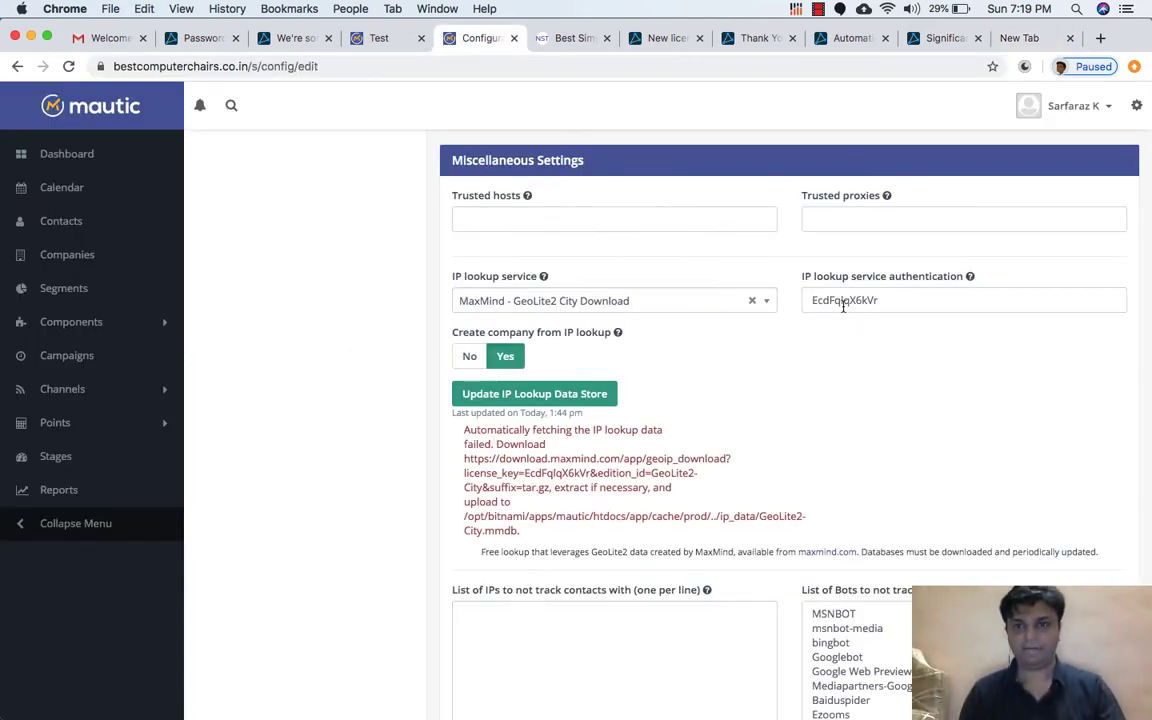
double_click(830, 300)
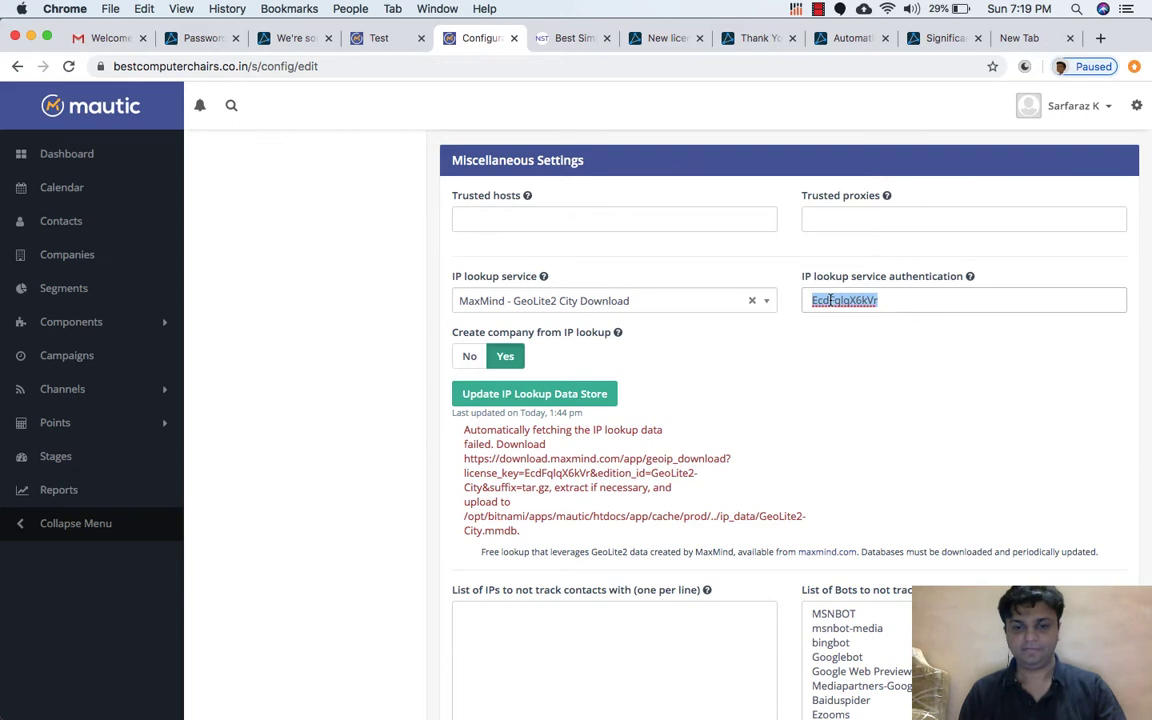
key(super+v)
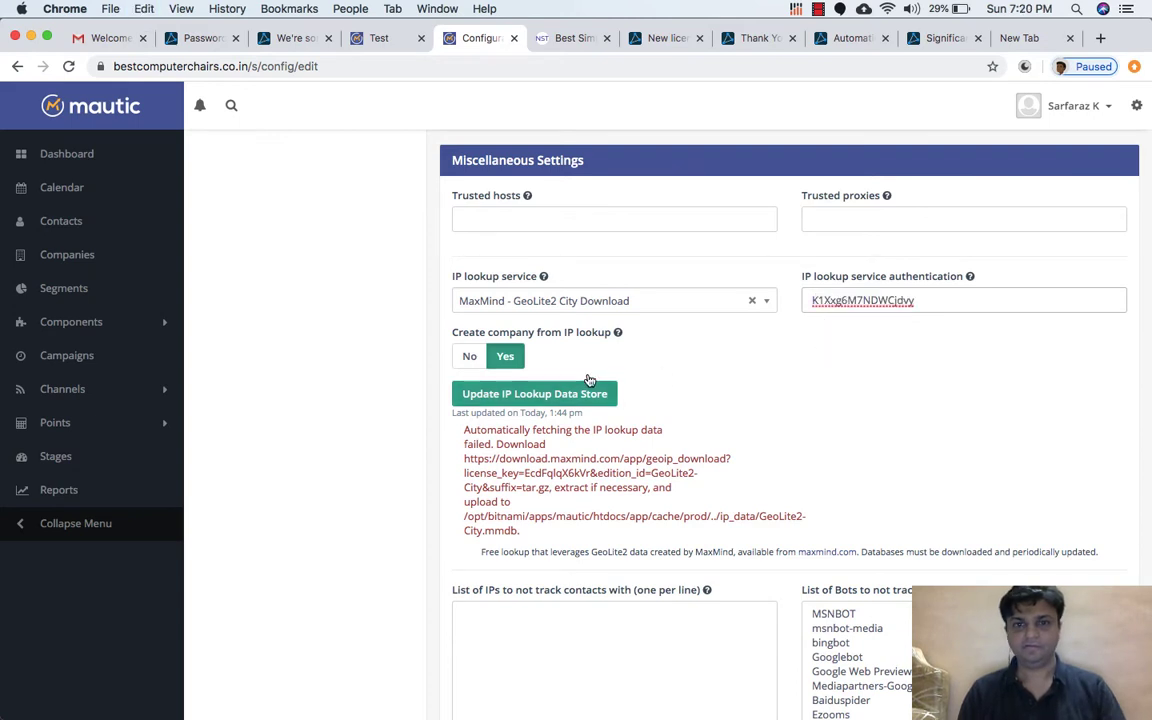
click(519, 402)
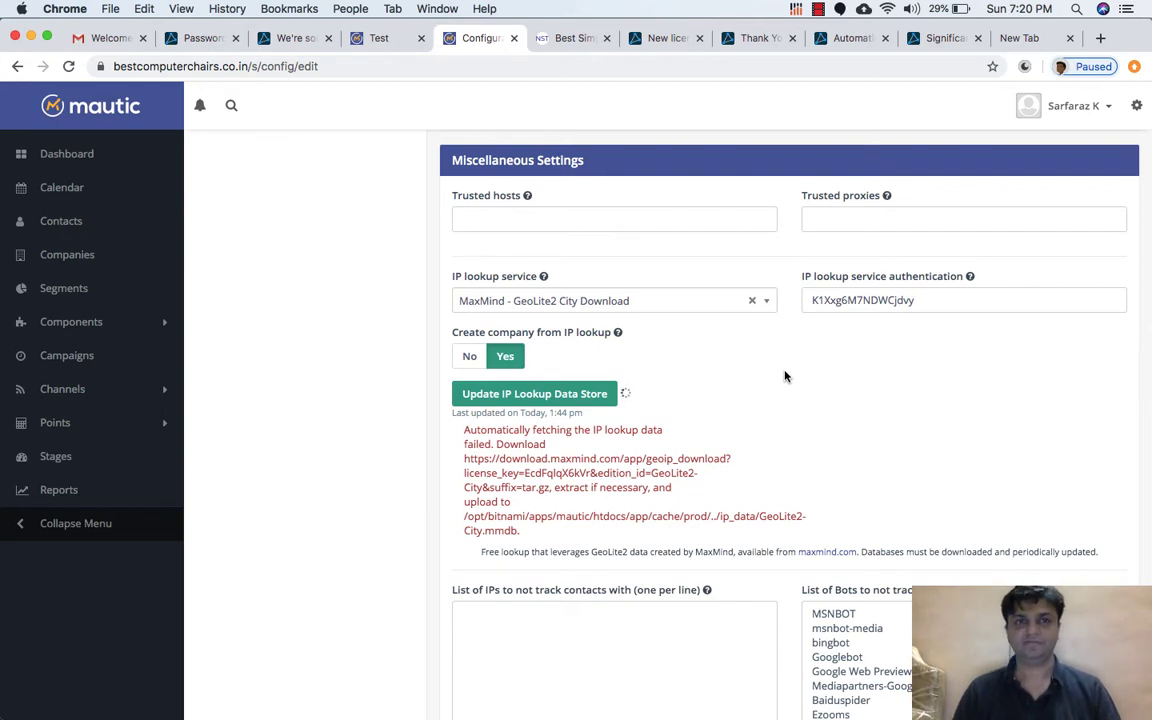
scroll(638, 524, up, 3)
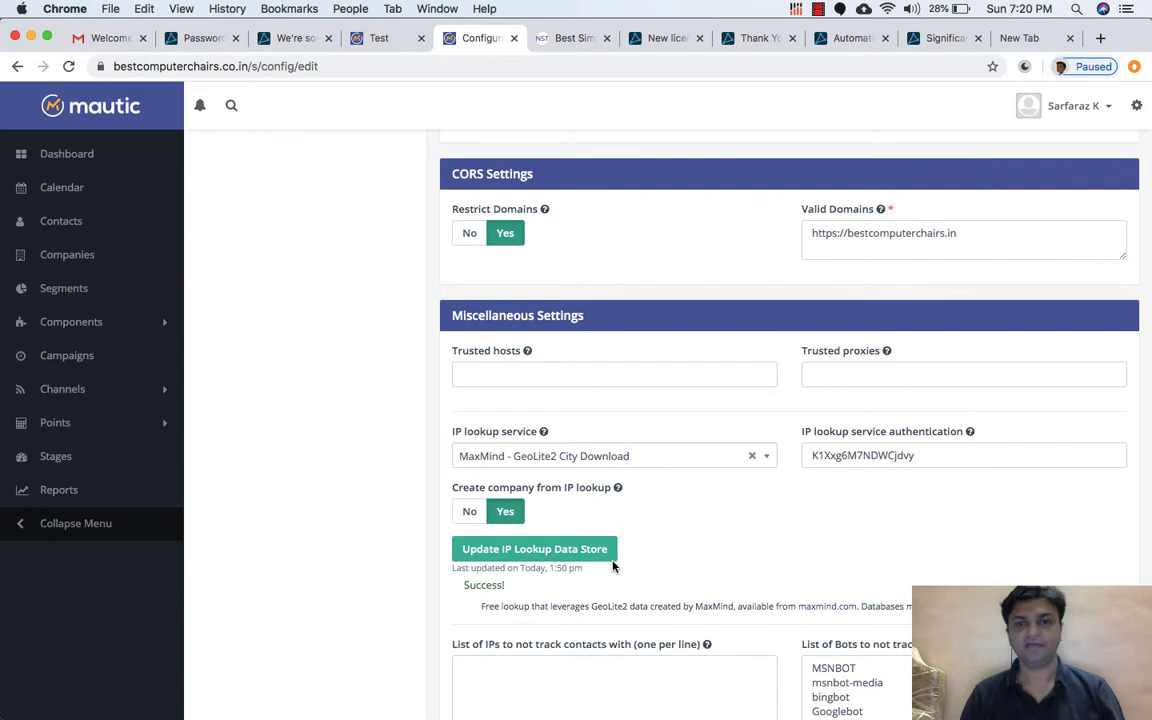
scroll(526, 603, down, 1)
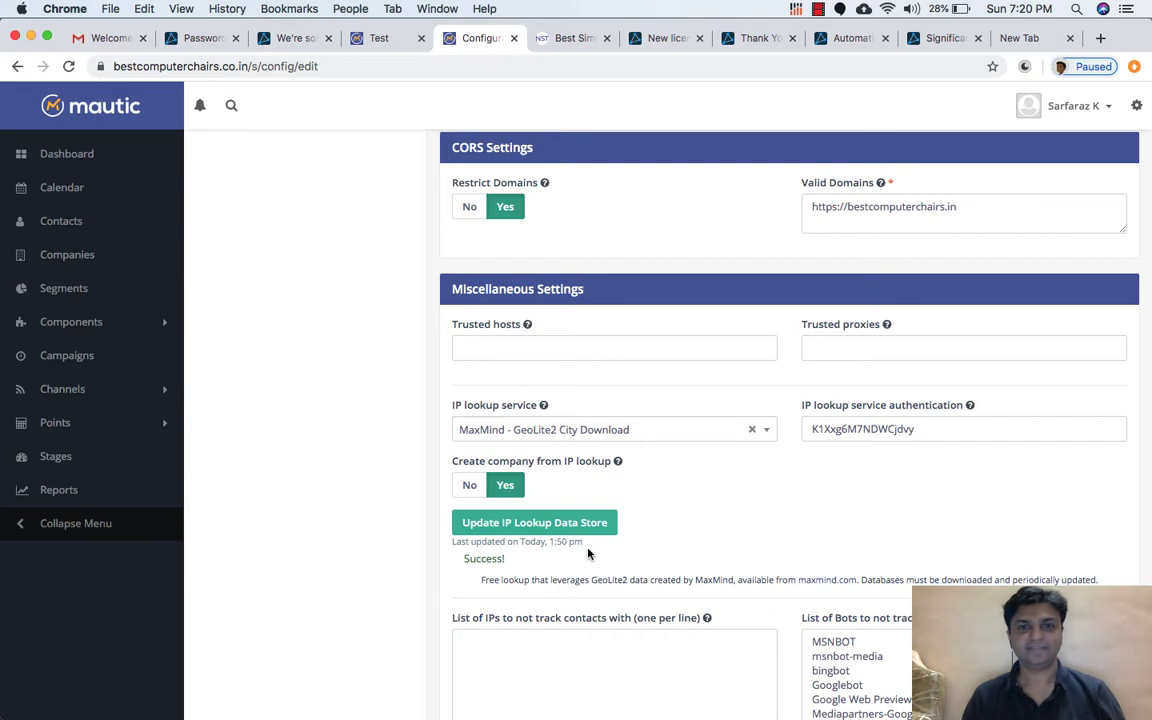
scroll(560, 550, up, 2)
scroll(588, 549, down, 3)
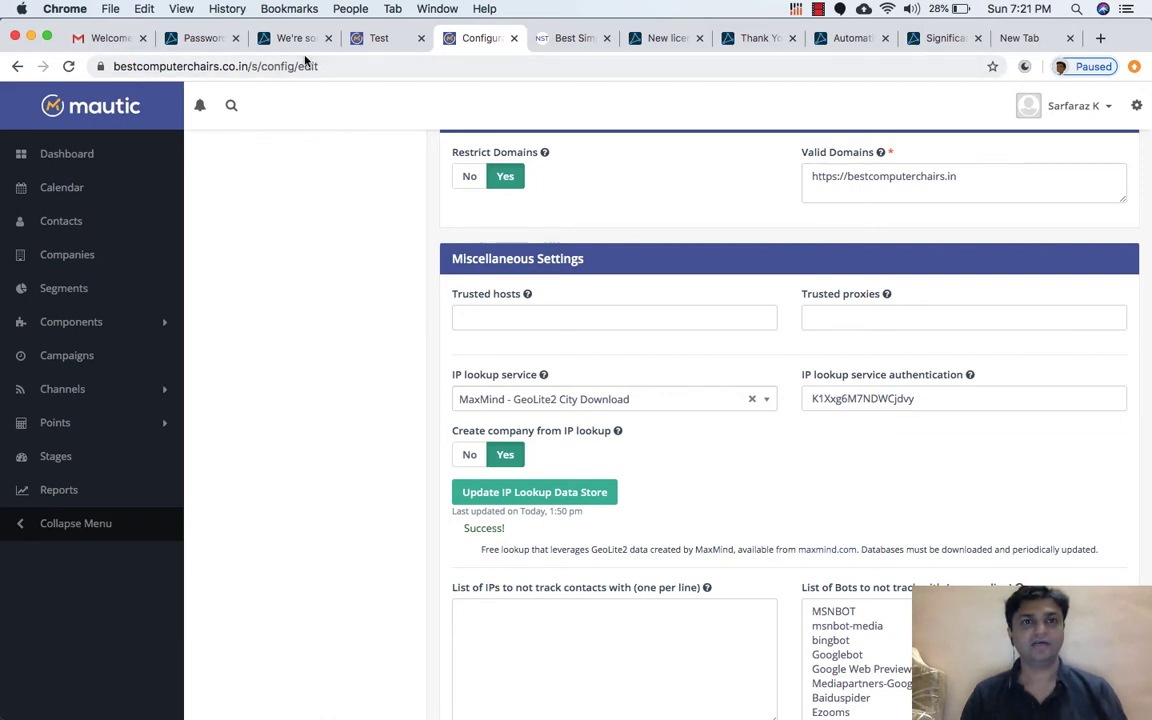
Step: Open the Forms list from Components, showing the single uncategorized Test form with 6 results
click(388, 42)
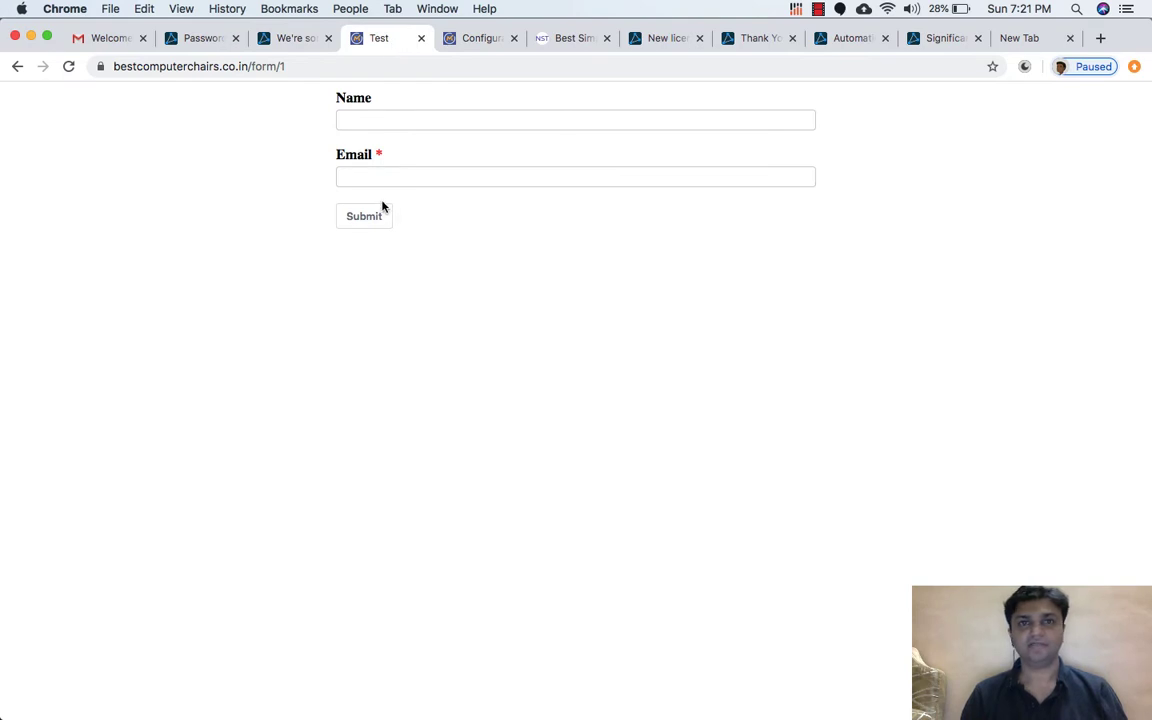
click(474, 45)
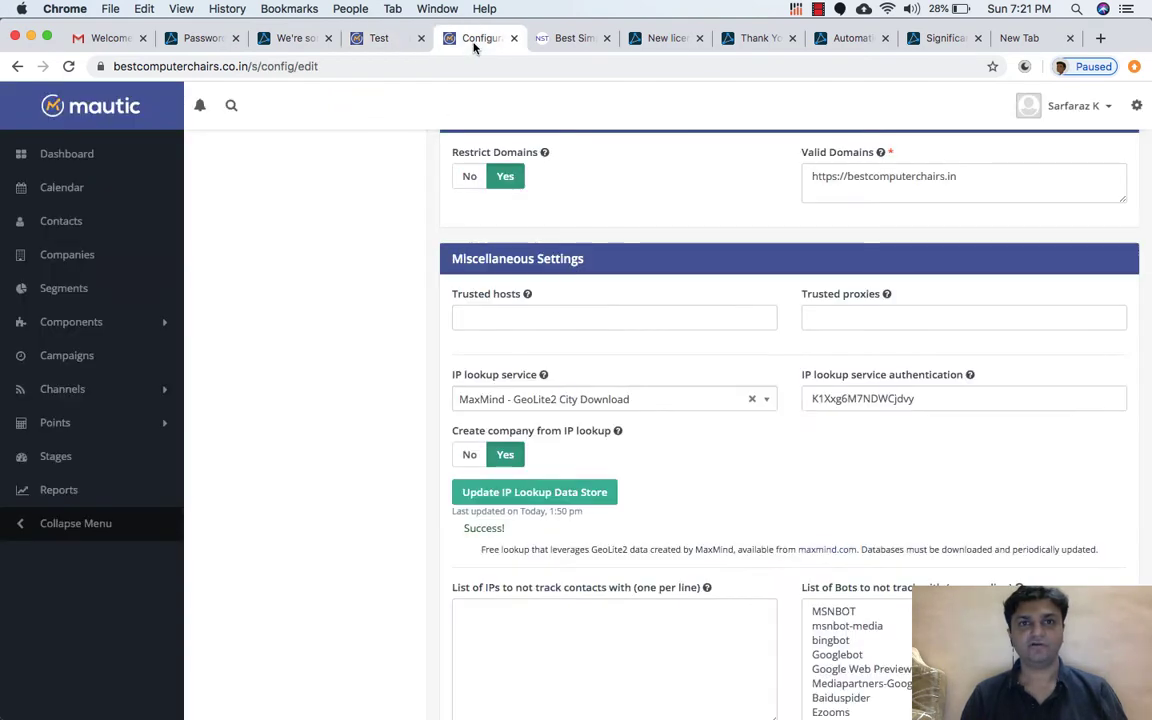
click(61, 222)
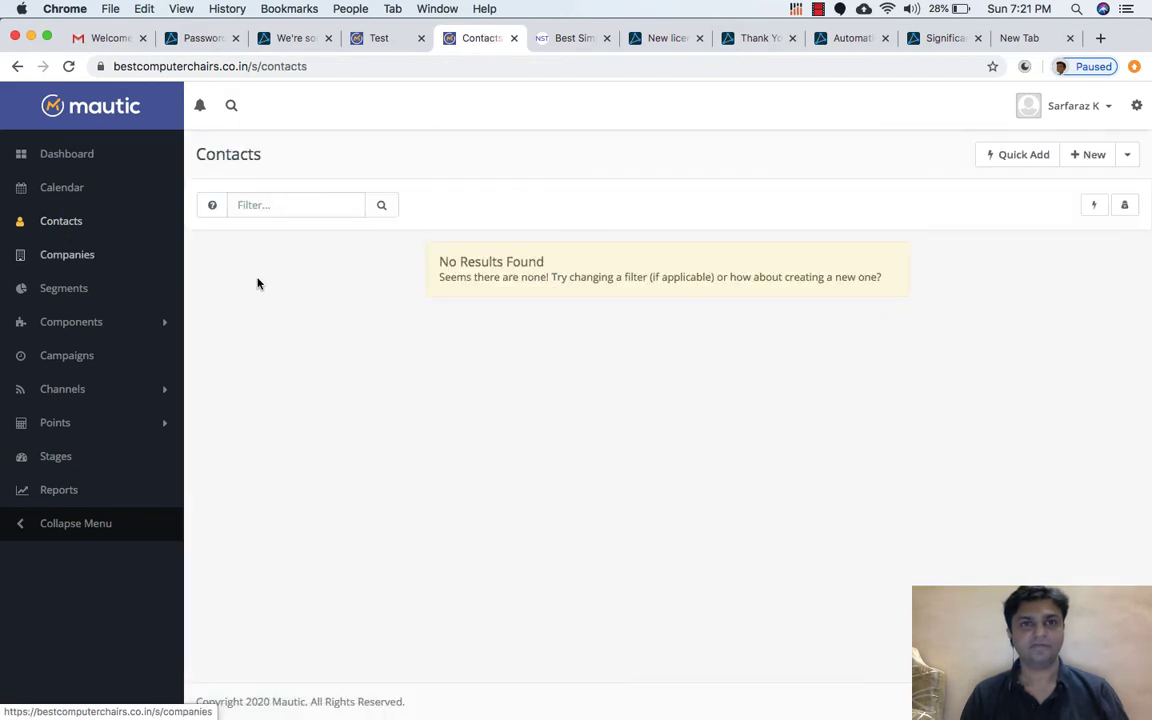
click(72, 326)
click(58, 379)
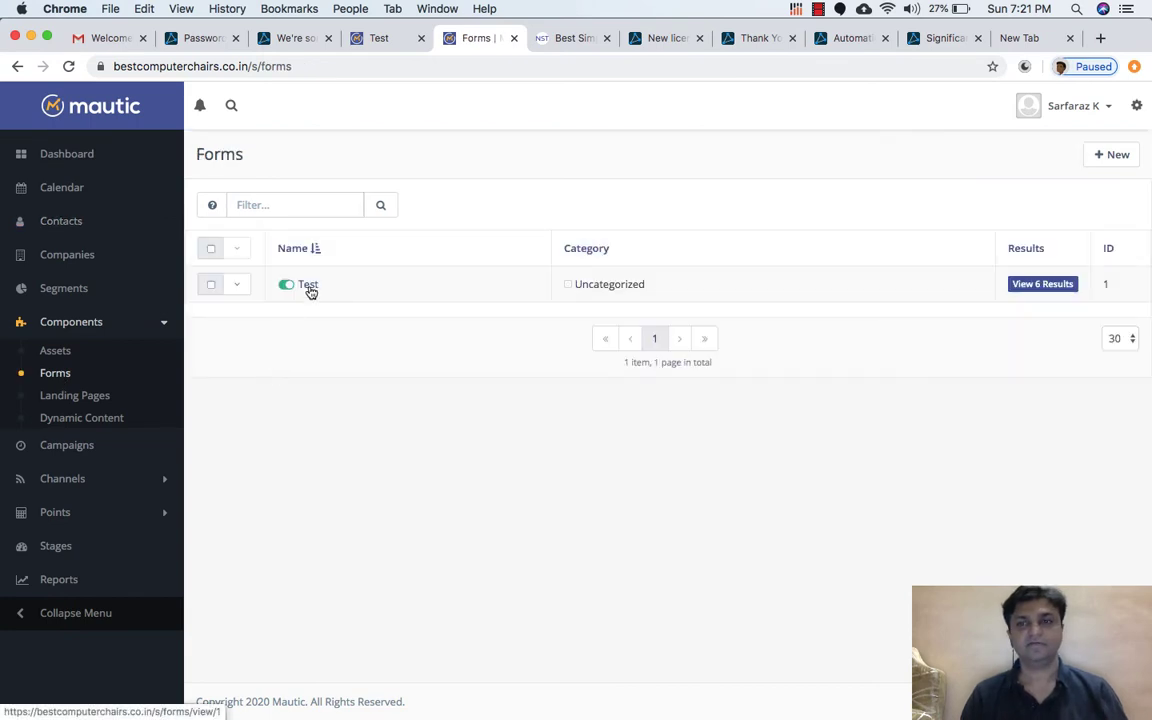
Step: Open the Test form's details, view and close its Automatic embed code, and check Contacts
click(309, 287)
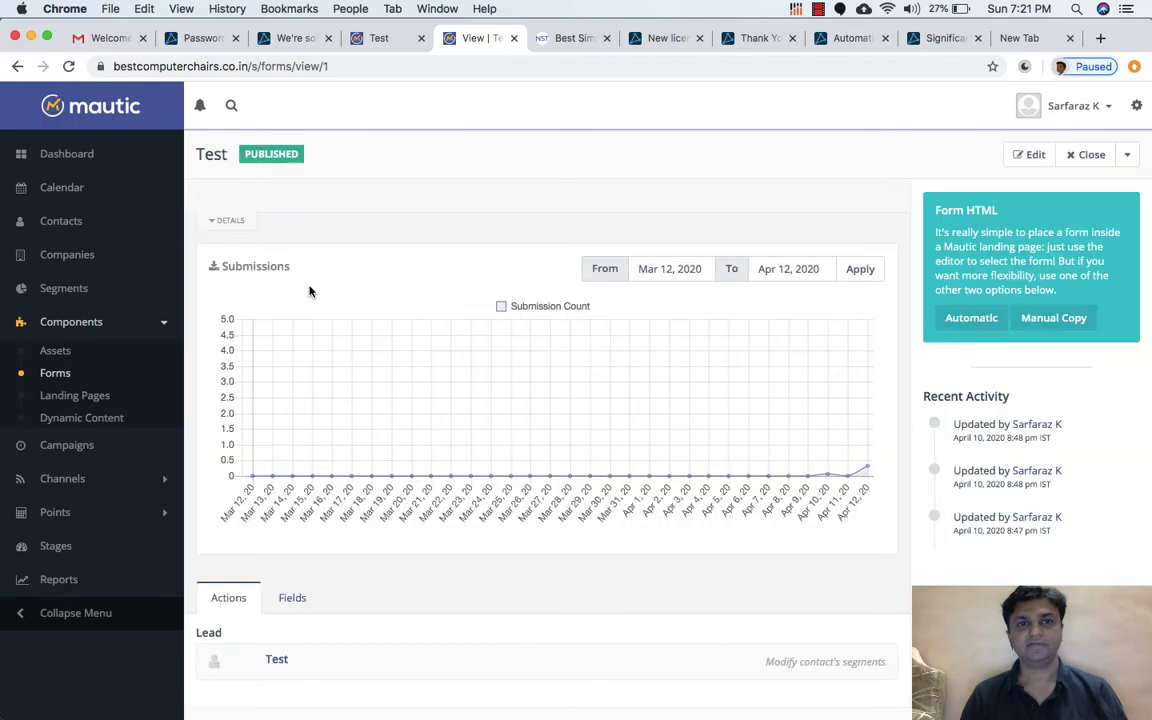
click(963, 317)
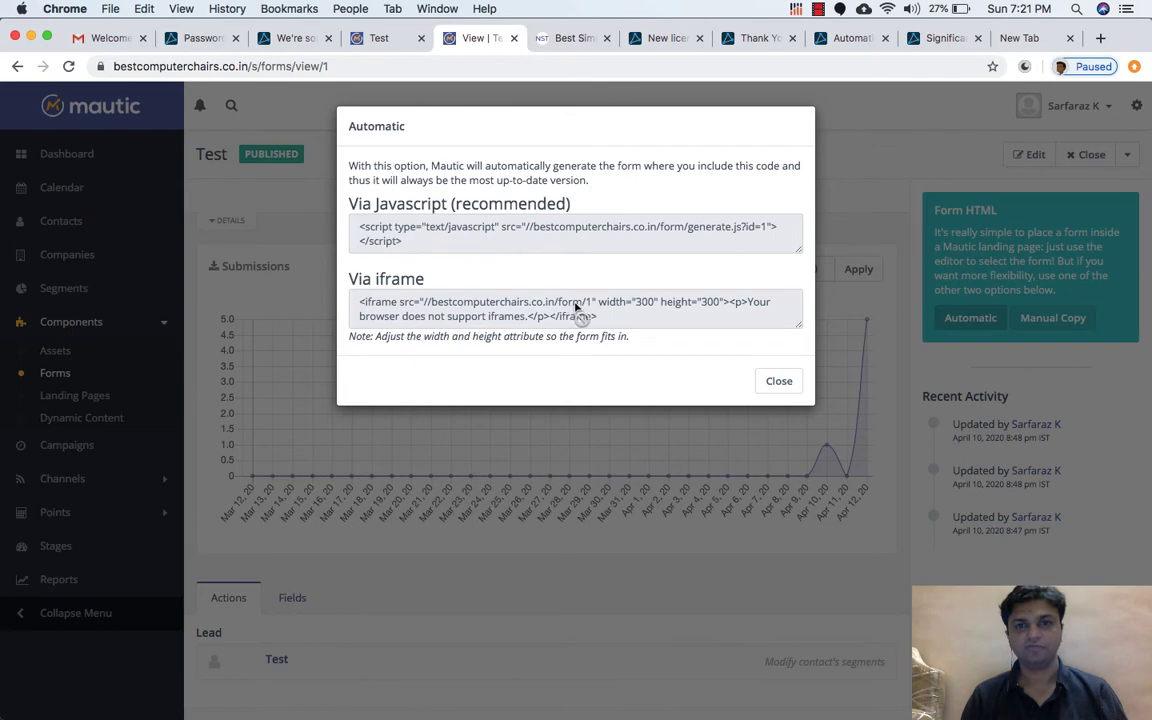
click(780, 384)
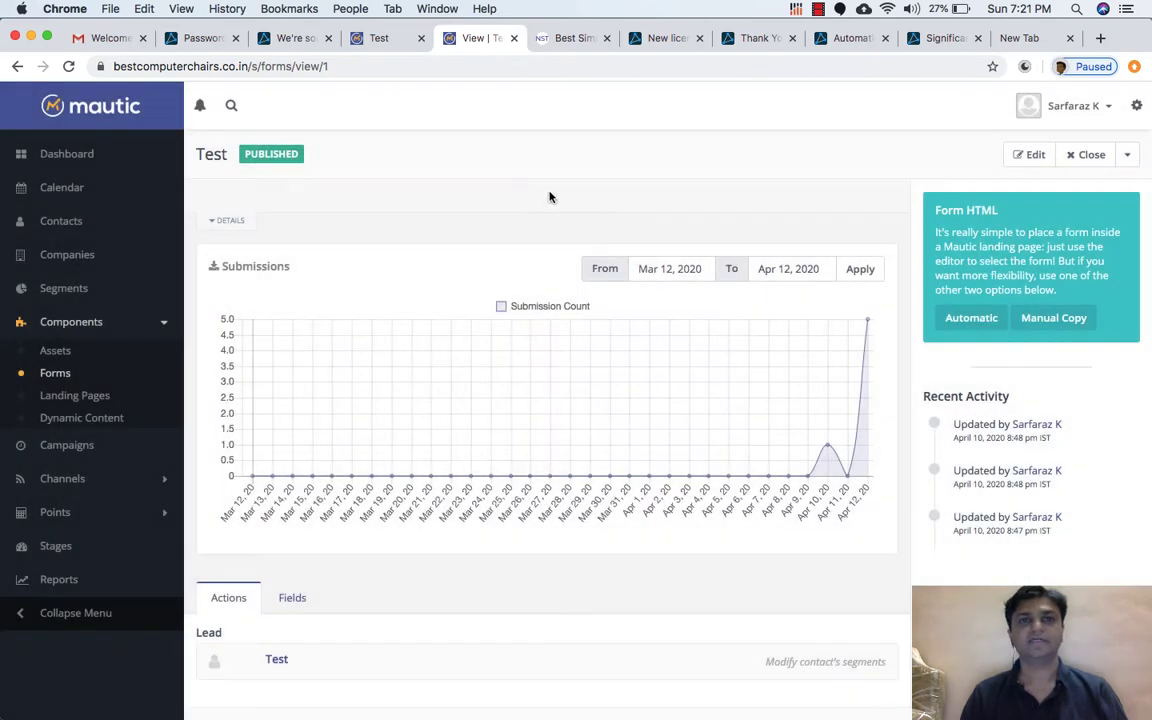
click(381, 40)
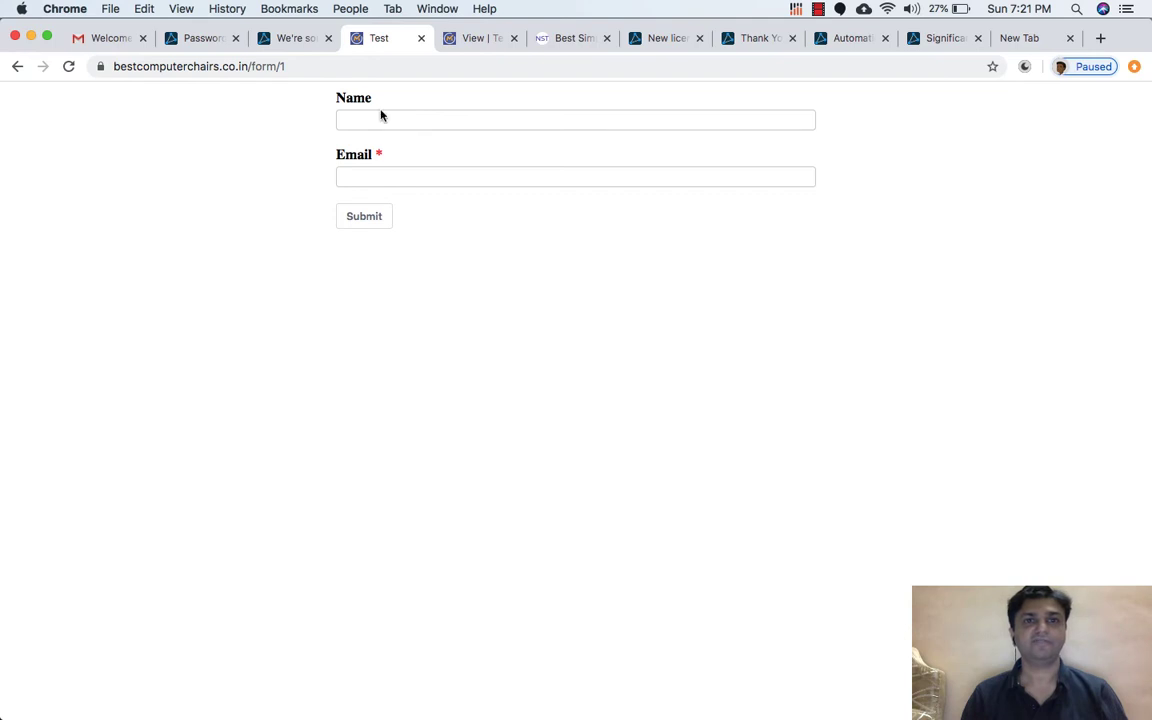
click(476, 40)
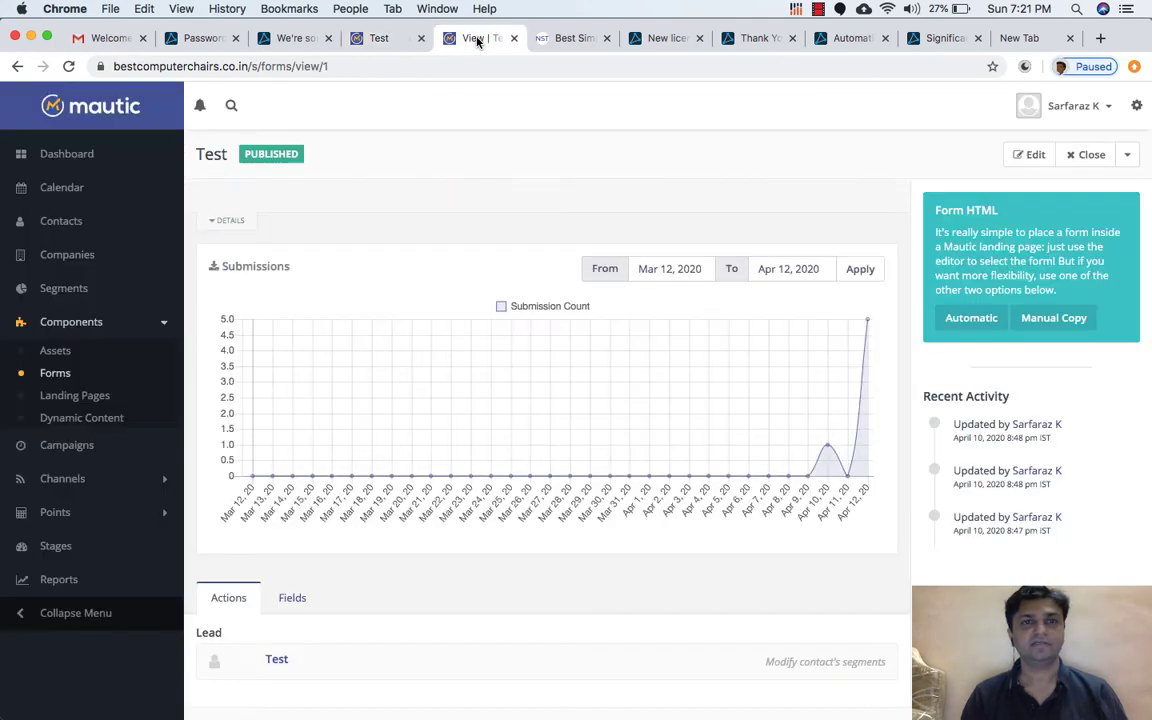
click(68, 224)
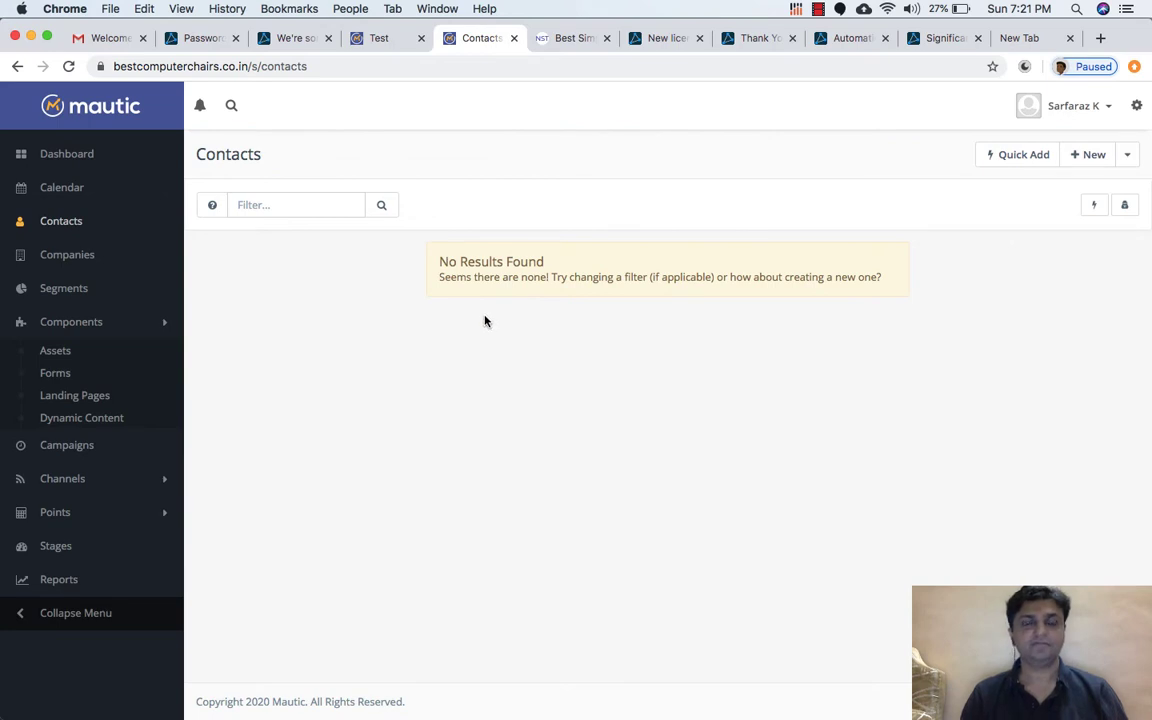
Step: Autofill Name and Email on the live Test form and submit it for a Thanks confirmation
click(393, 40)
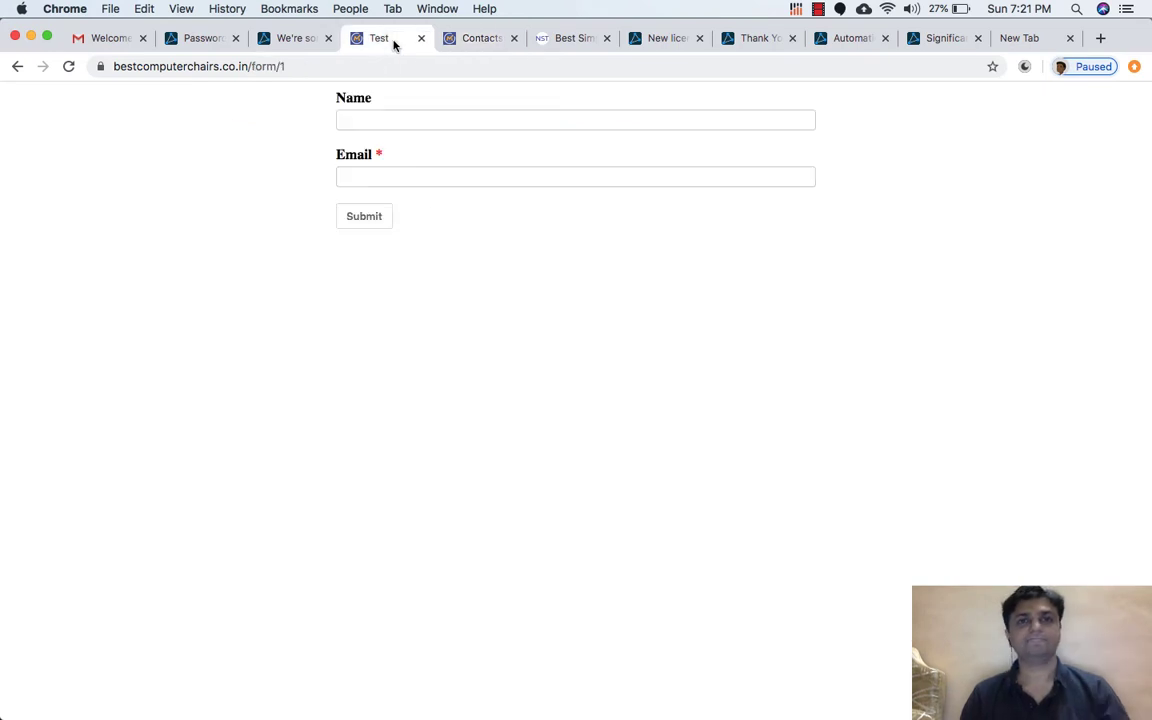
click(383, 126)
text(Sarfaraz)
click(375, 152)
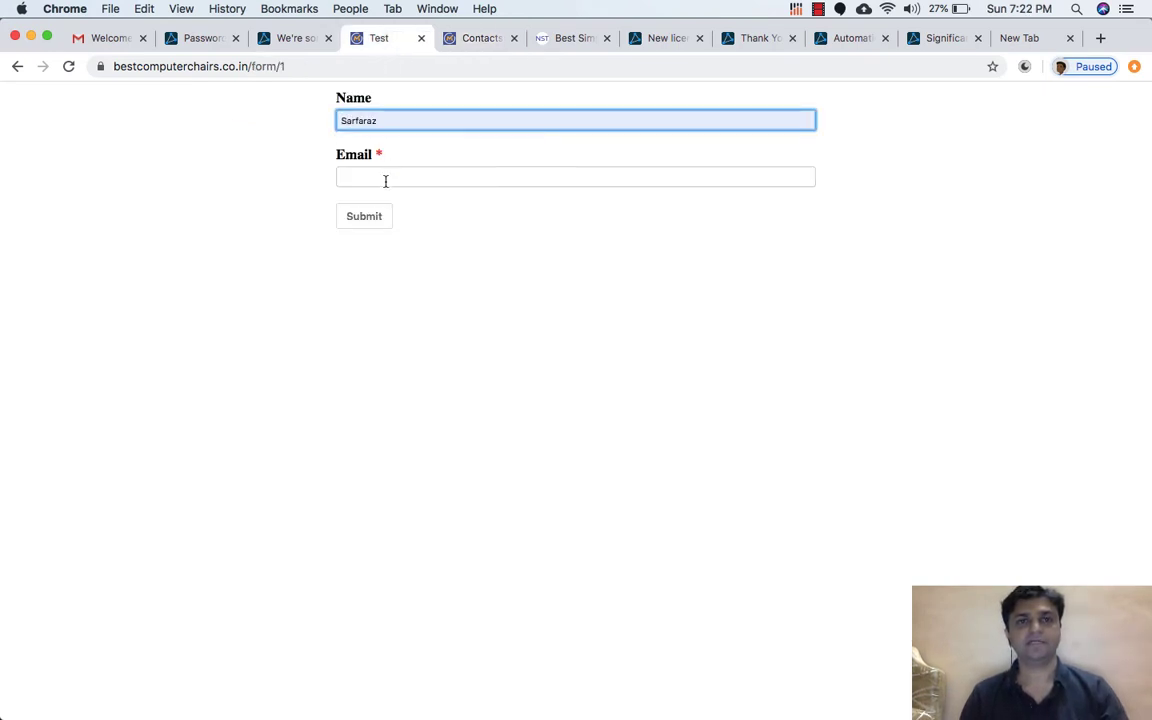
click(385, 179)
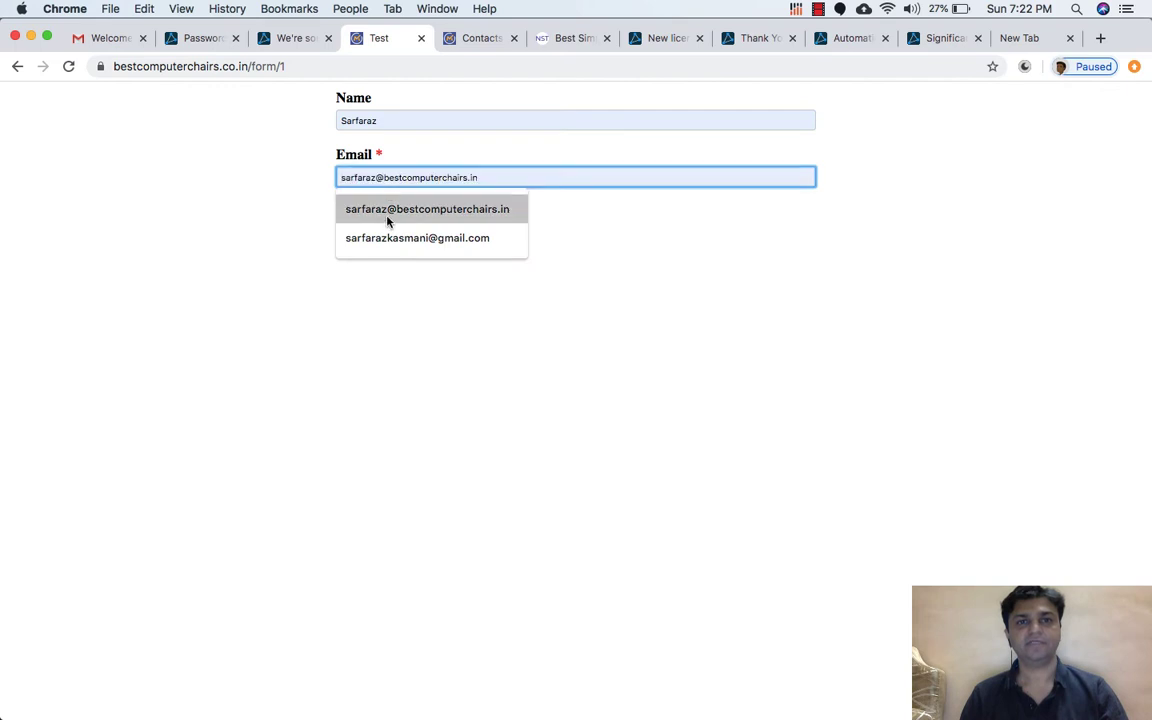
click(388, 212)
click(366, 223)
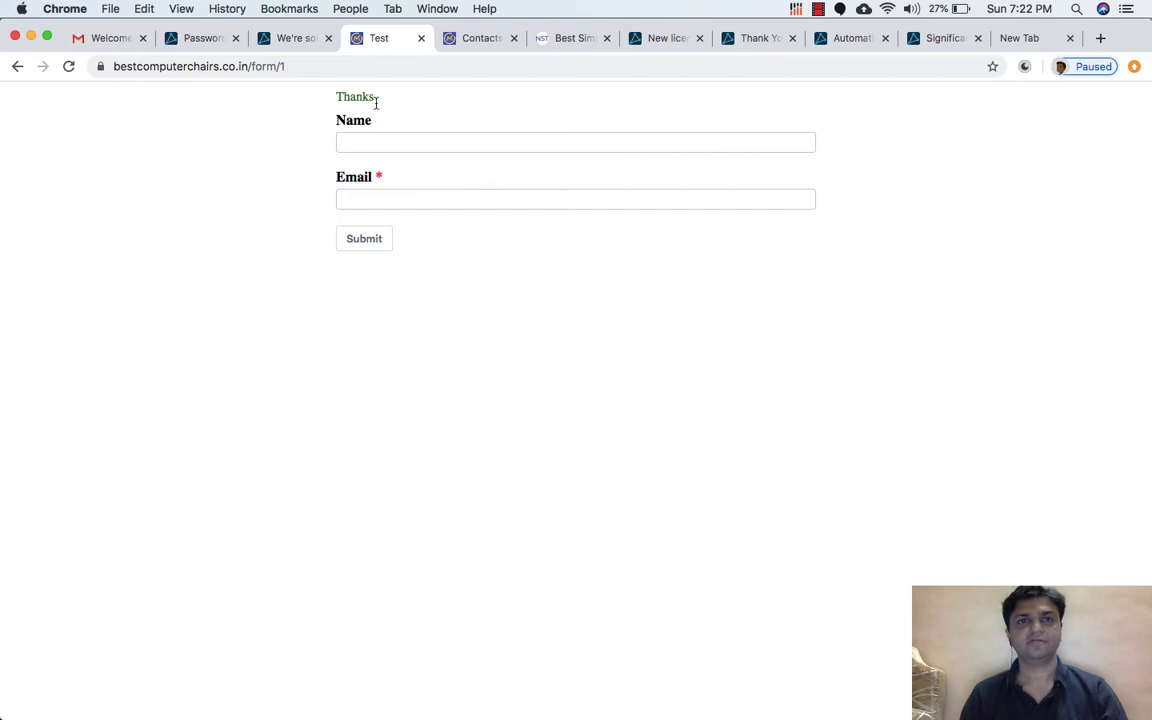
click(478, 39)
Step: Reload Contacts to show the new Powai, Maharashtra contact, then open the 2.16.2 update notification
click(70, 225)
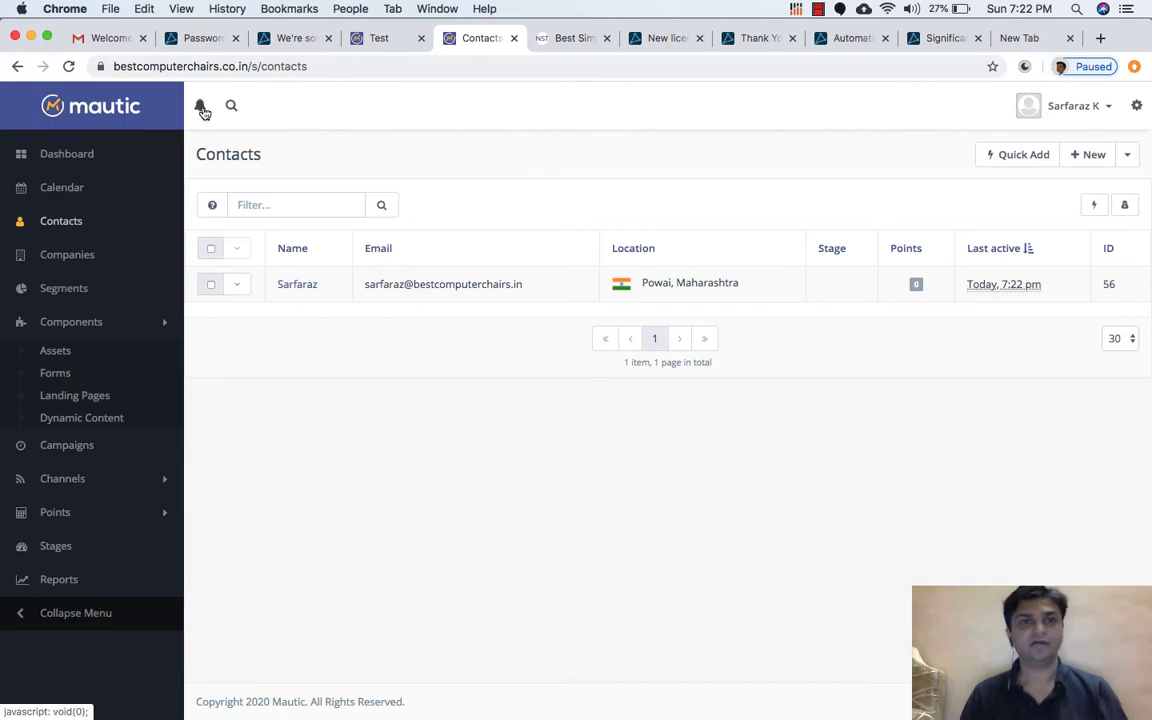
click(201, 108)
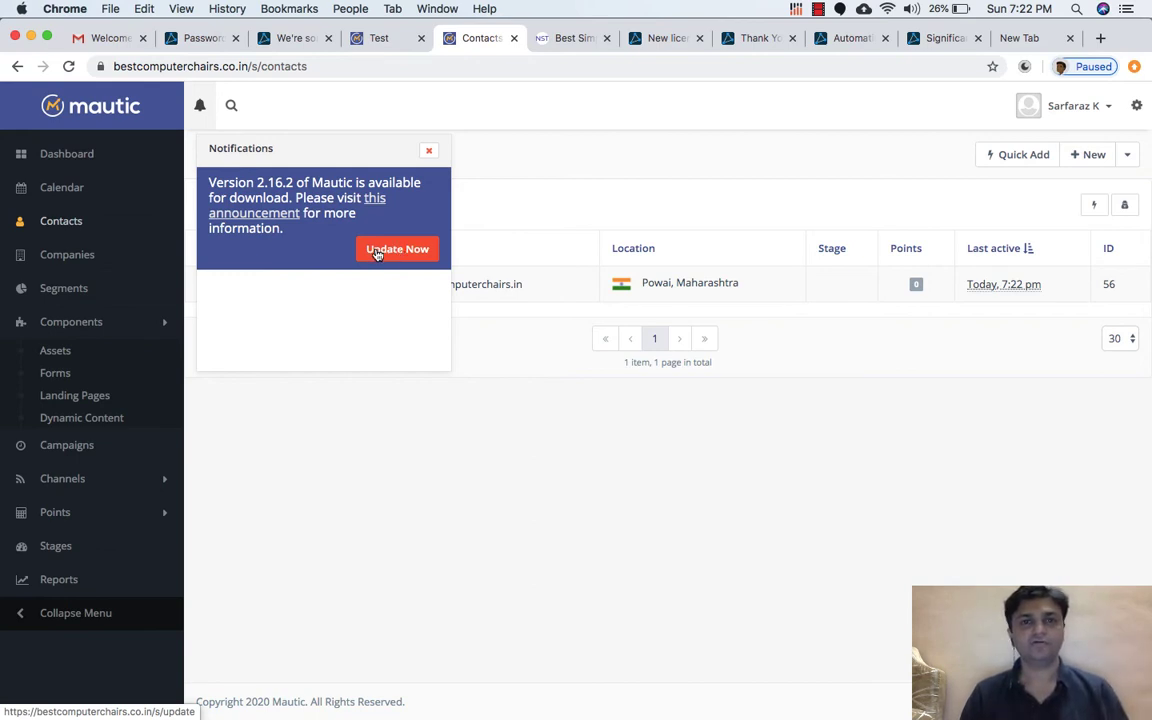
Step: Update Mautic from 2.16.1 to 2.16.2 and go to the Dashboard
click(377, 255)
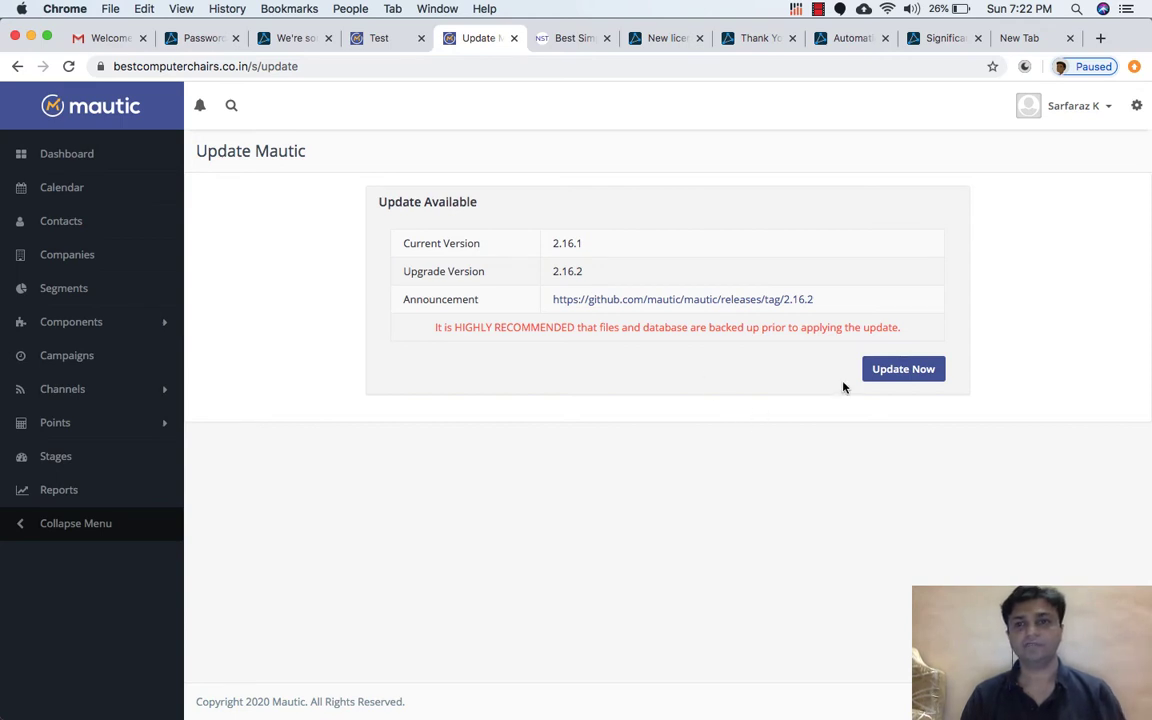
click(882, 376)
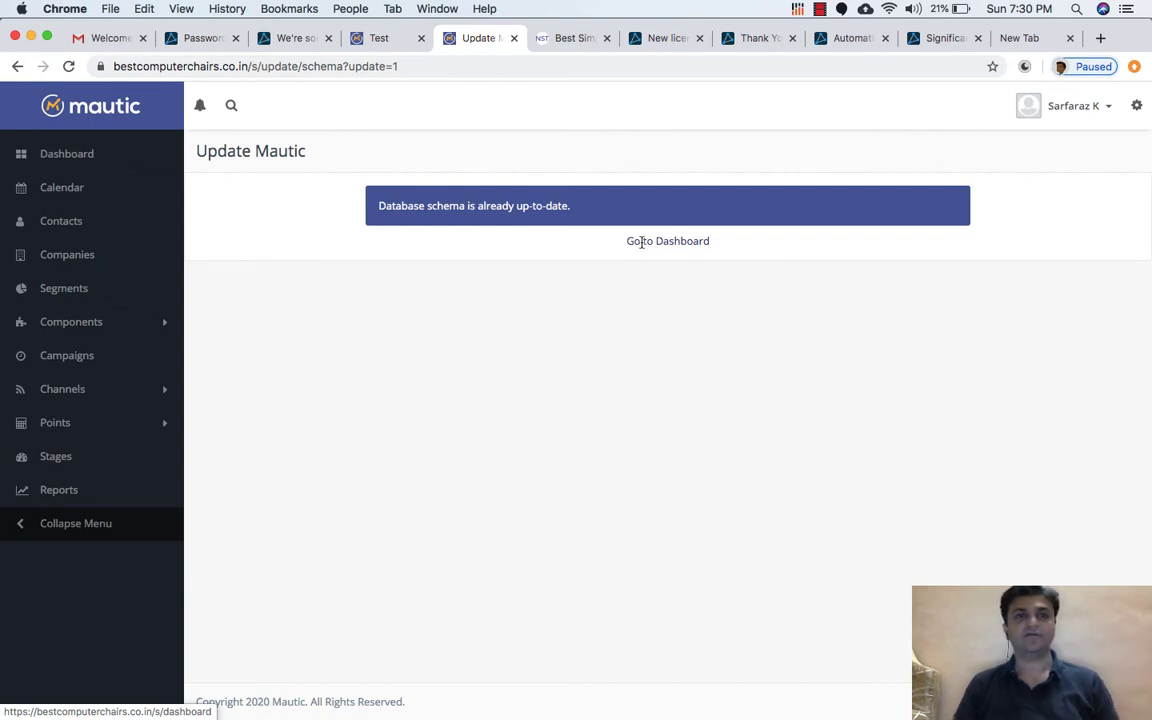
click(200, 106)
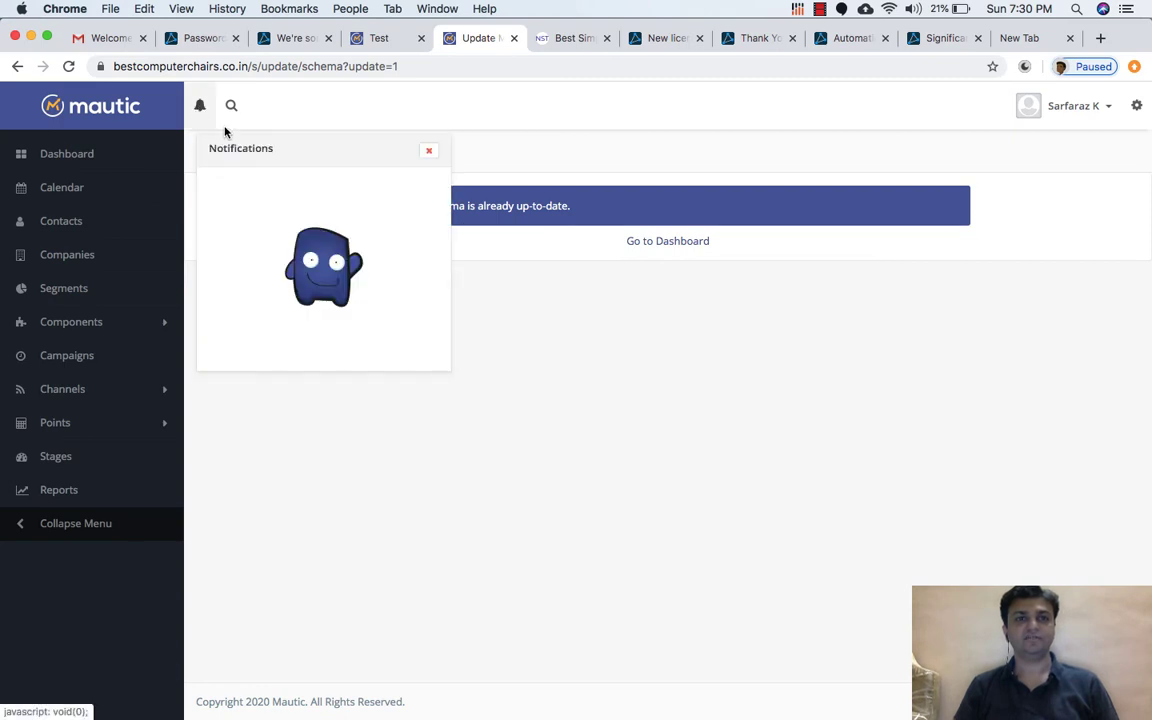
click(426, 152)
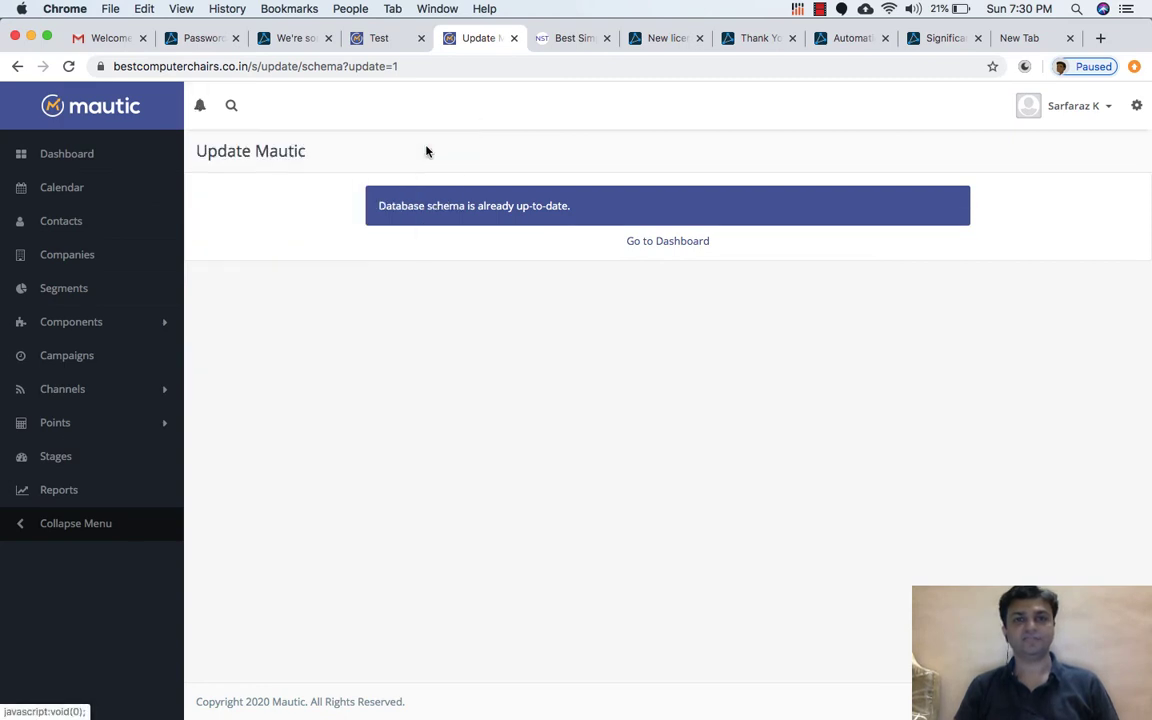
click(665, 245)
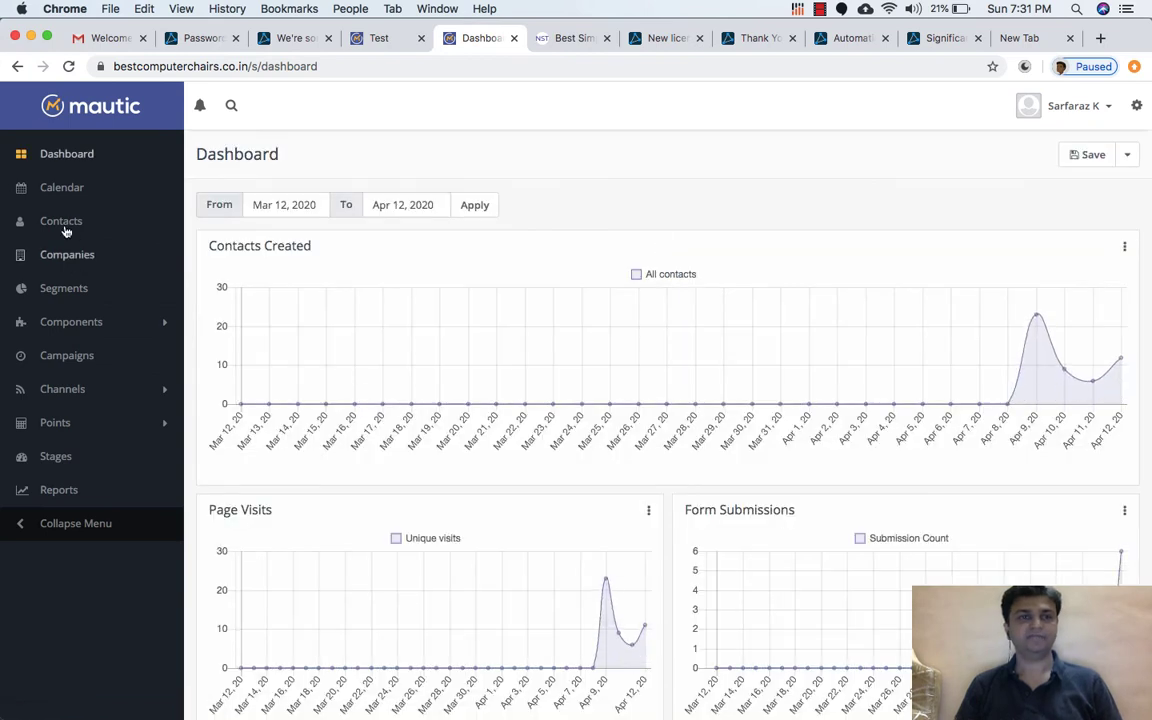
Step: Reload the live Test form and autofill Name and the second saved Email address
click(63, 227)
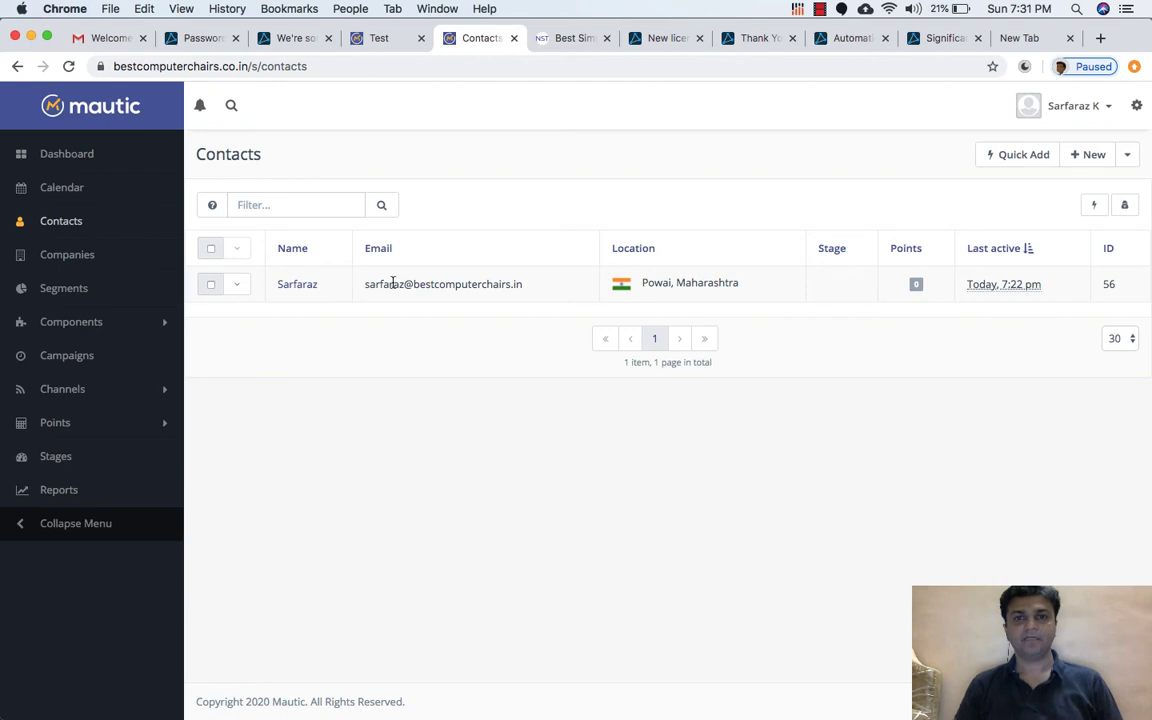
click(397, 37)
key(super+r)
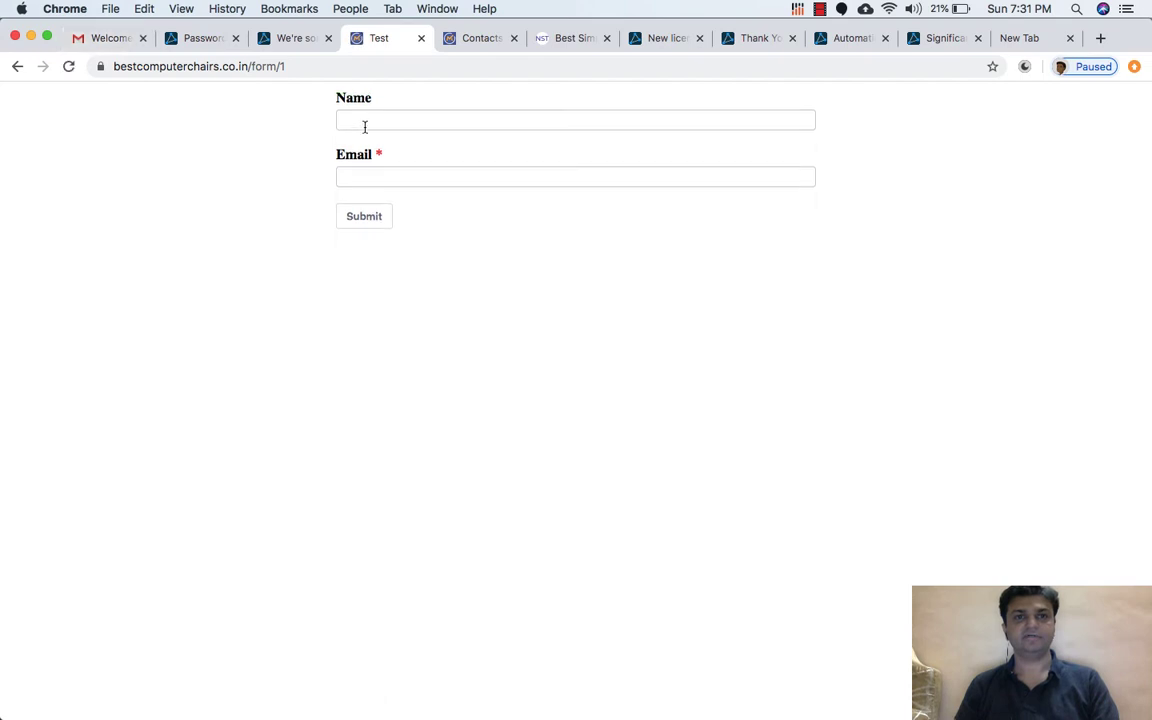
click(365, 124)
click(378, 180)
click(400, 175)
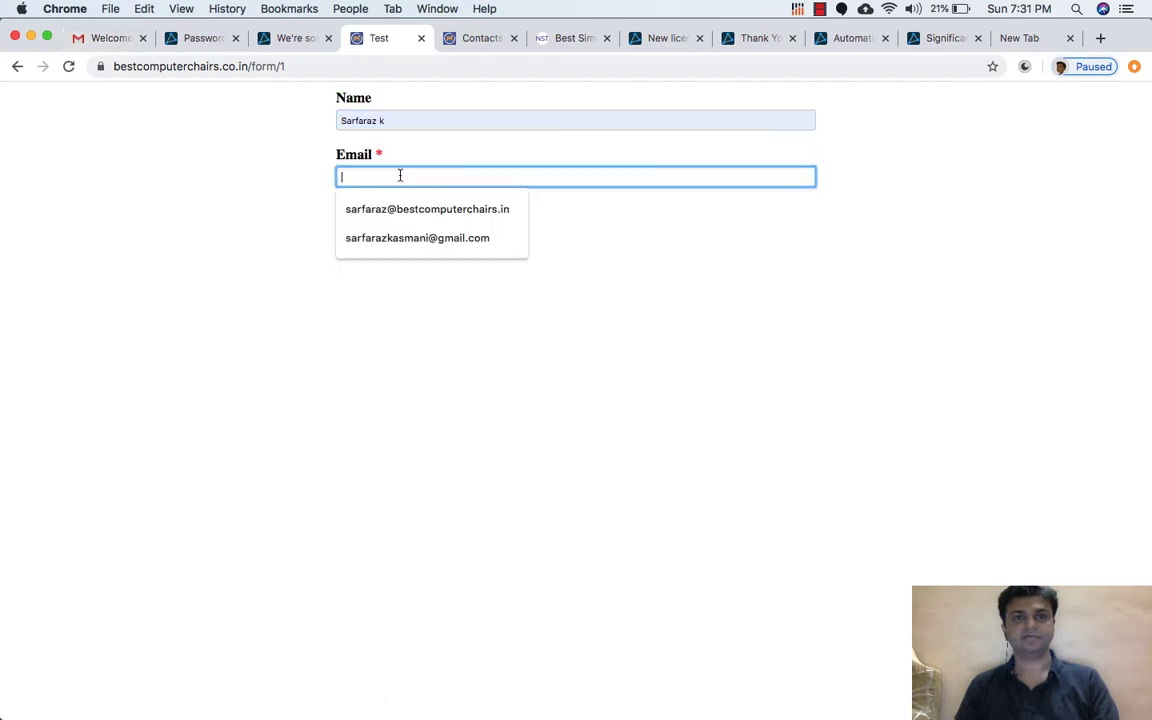
click(404, 236)
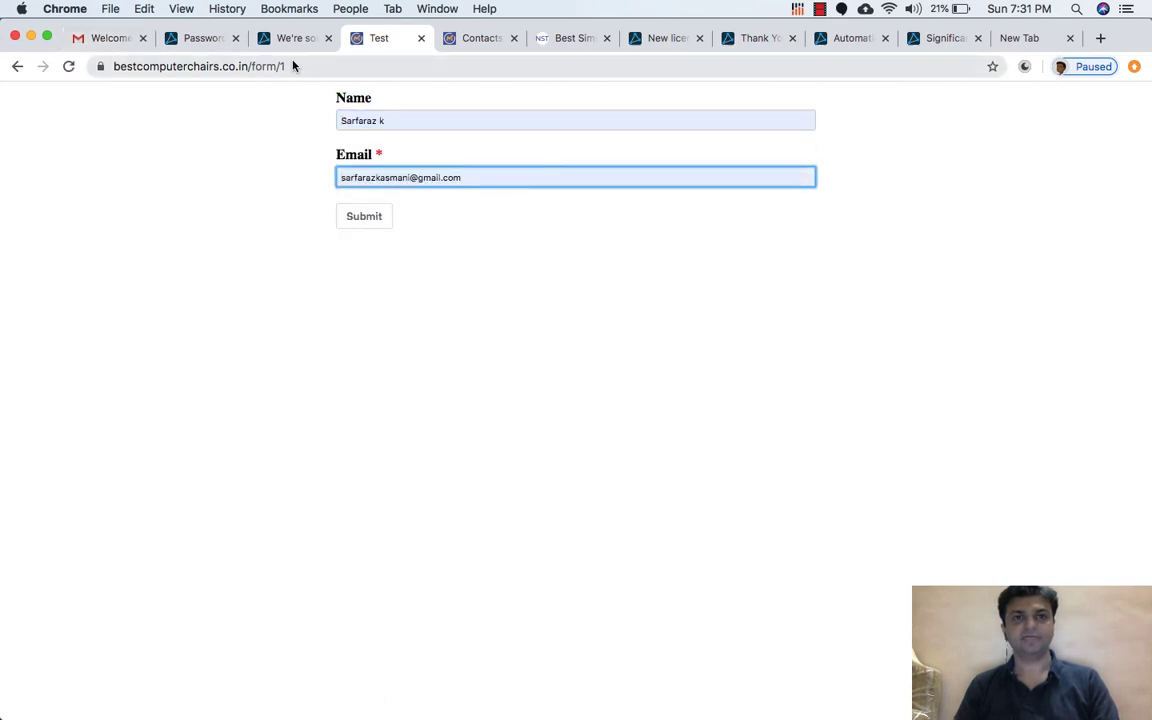
Step: Submit the second entry and reload Contacts to show the new Powai, Maharashtra contact
click(463, 40)
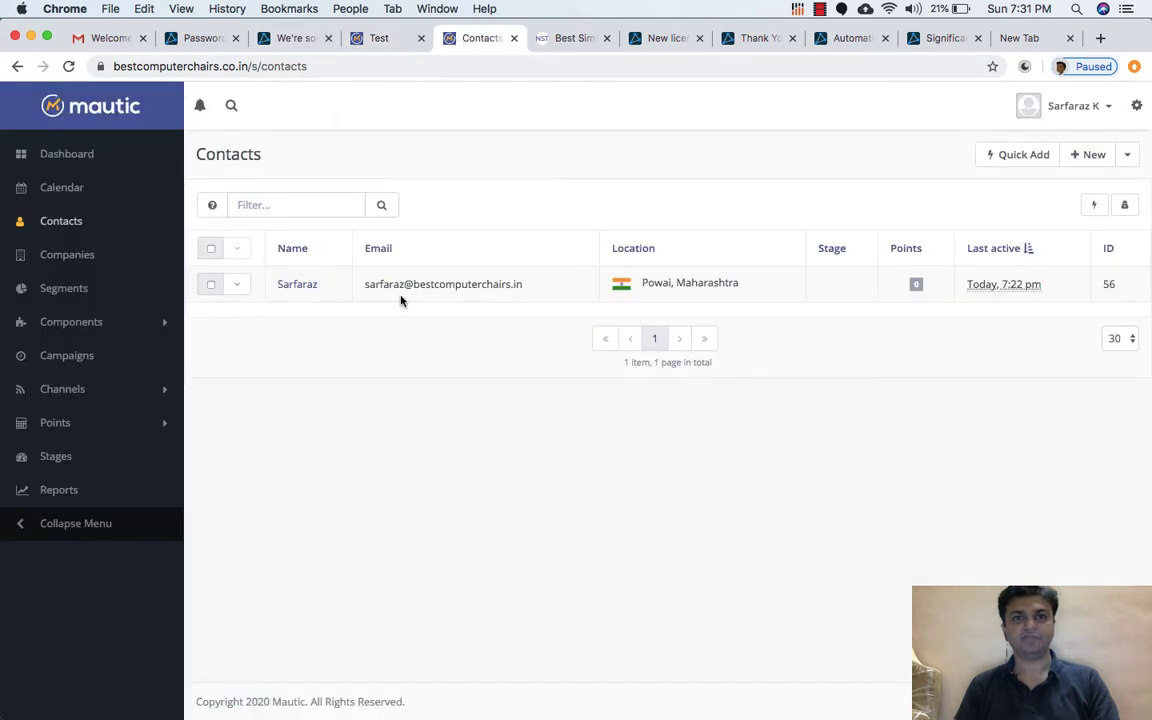
click(380, 42)
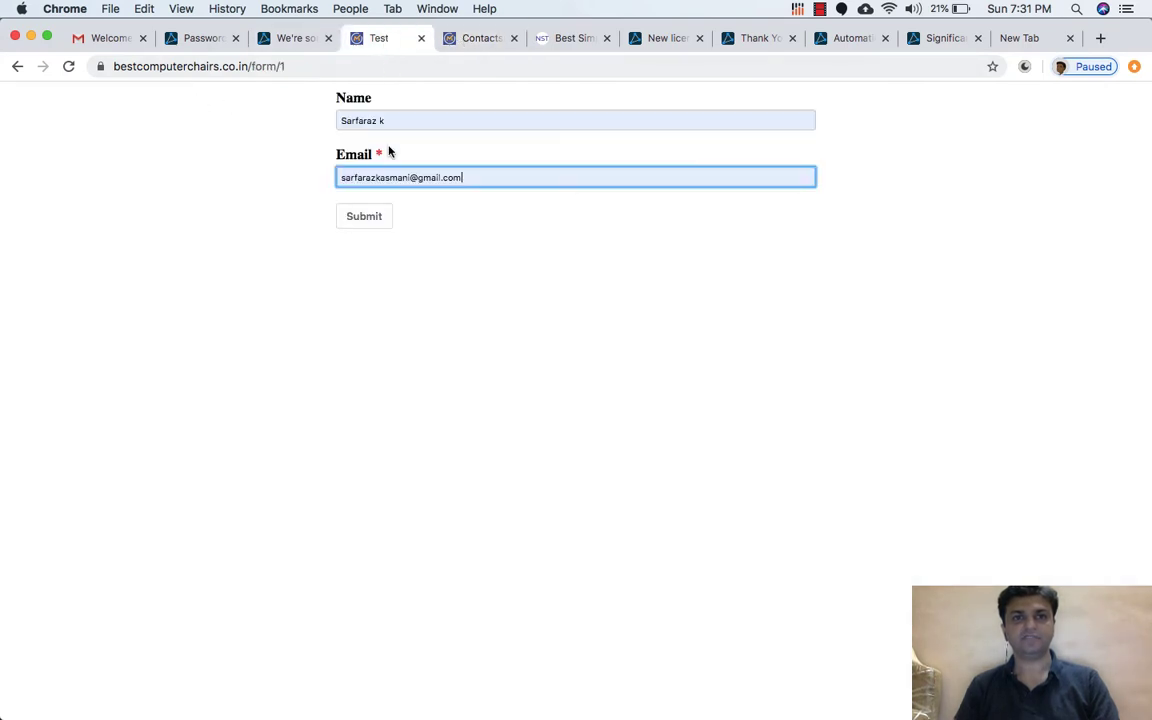
click(367, 218)
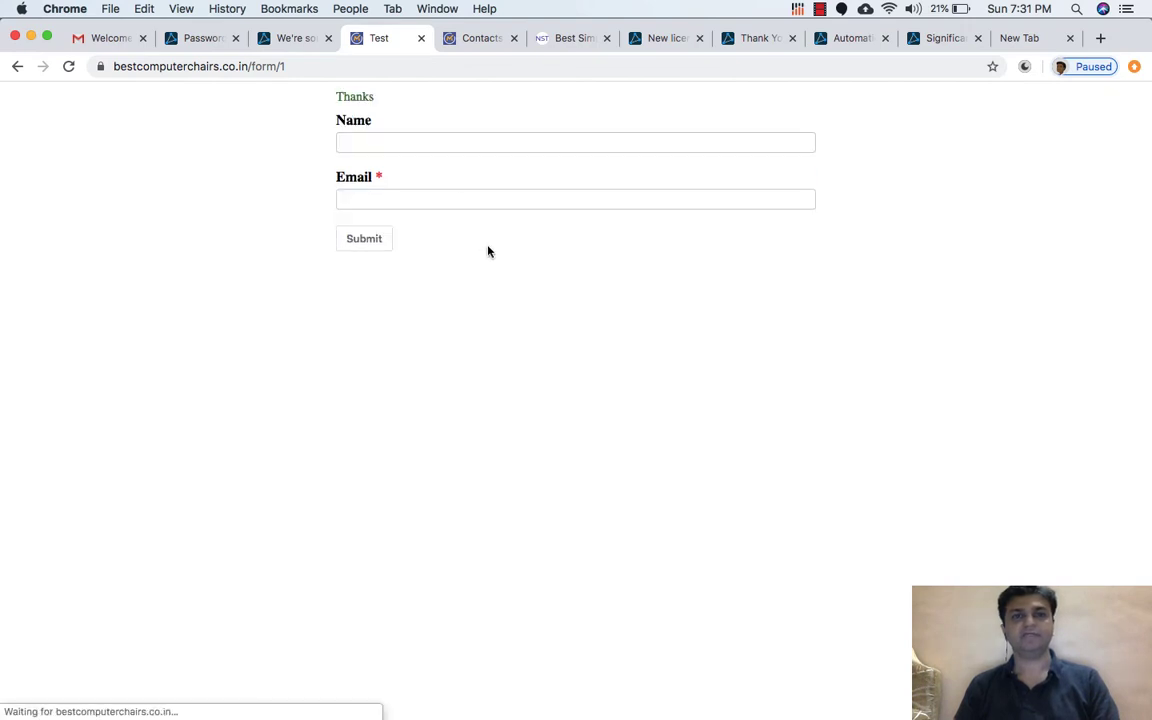
click(470, 40)
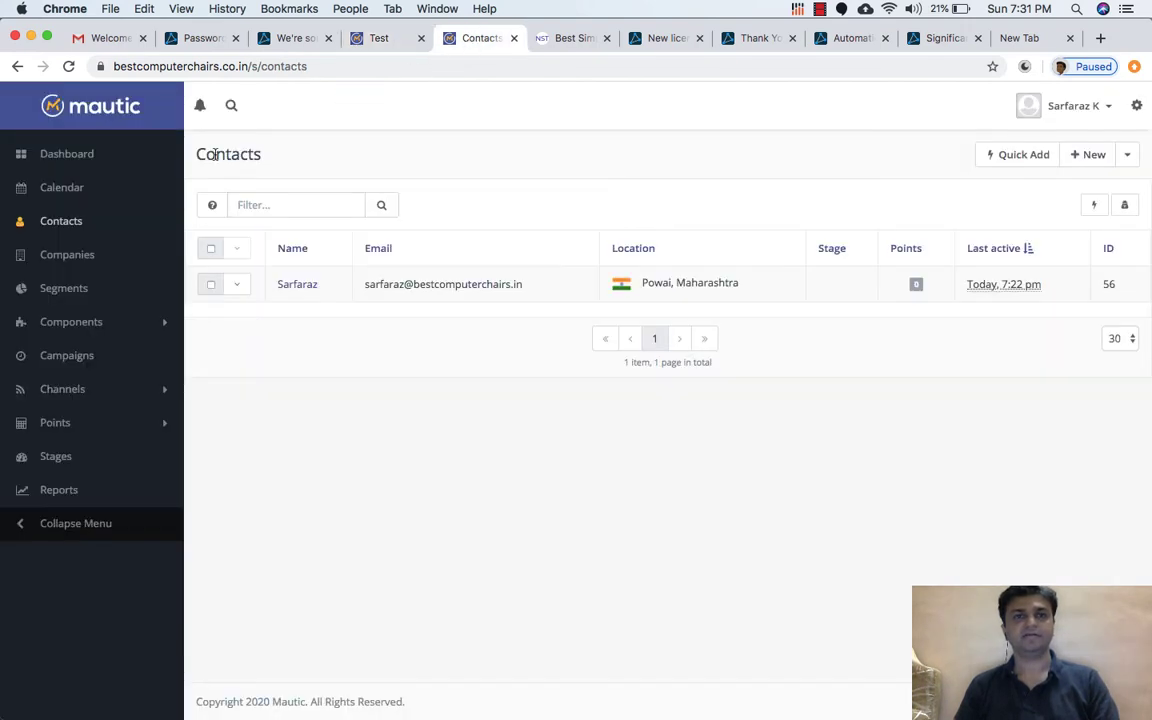
click(68, 67)
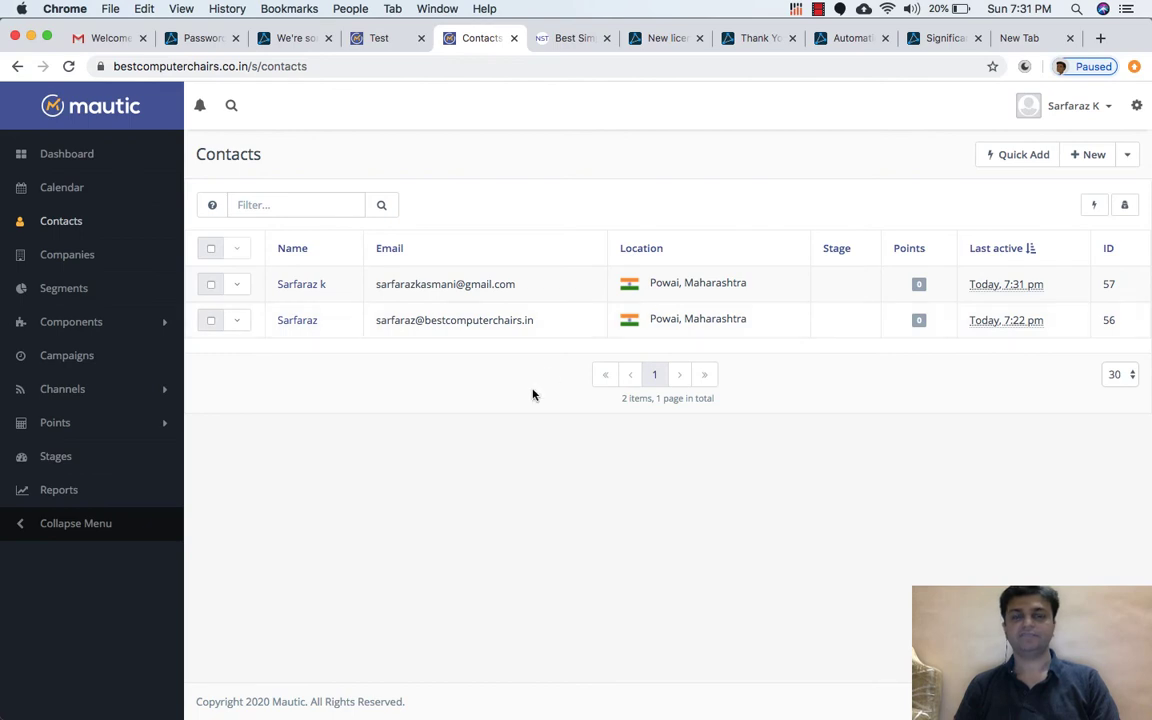
Step: Reload the Test form page, then return to Contacts and open Configuration from the gear menu
click(380, 40)
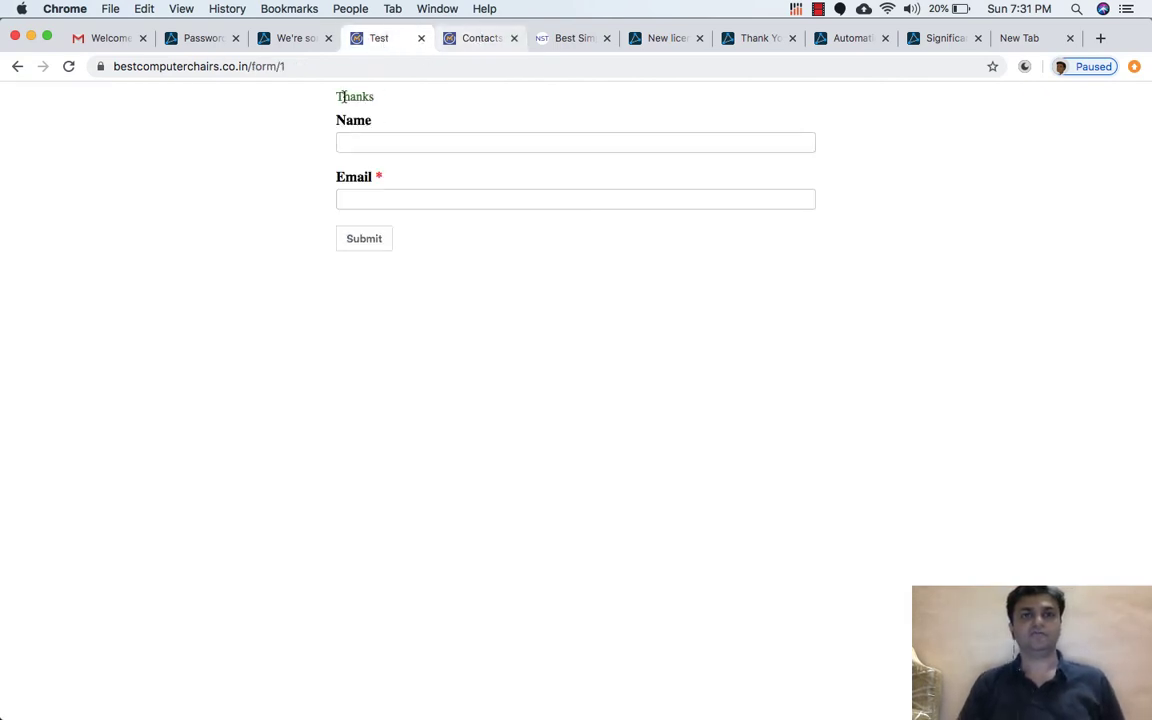
key(super+r)
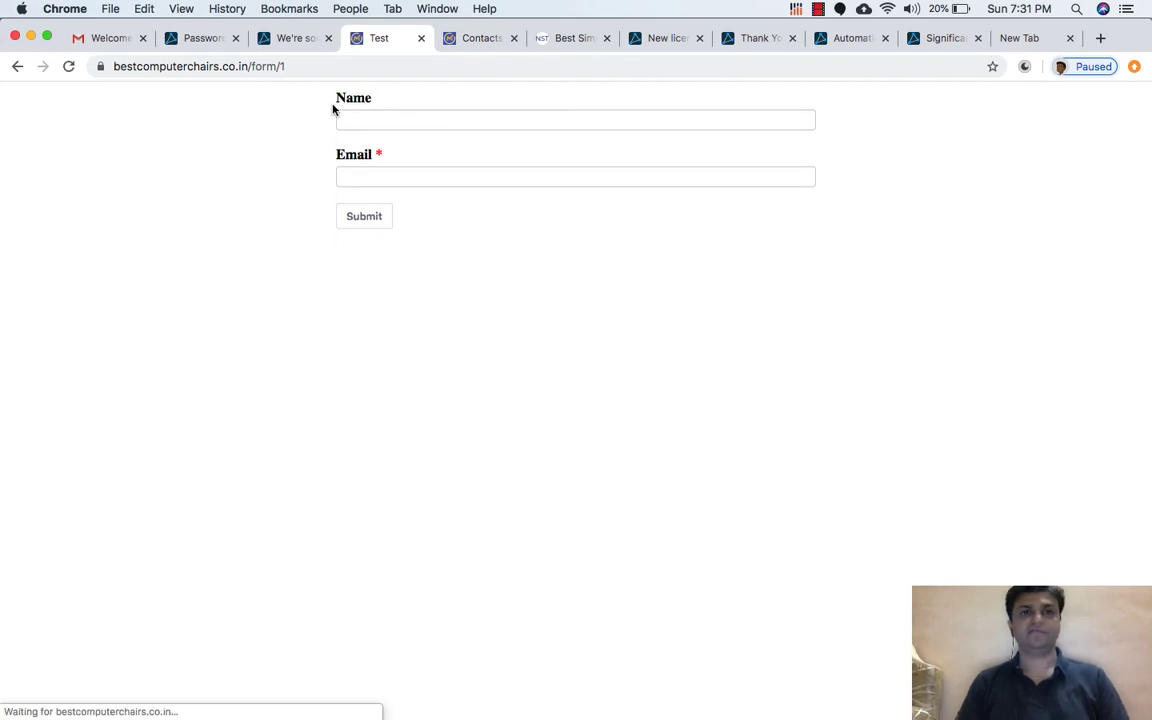
click(477, 39)
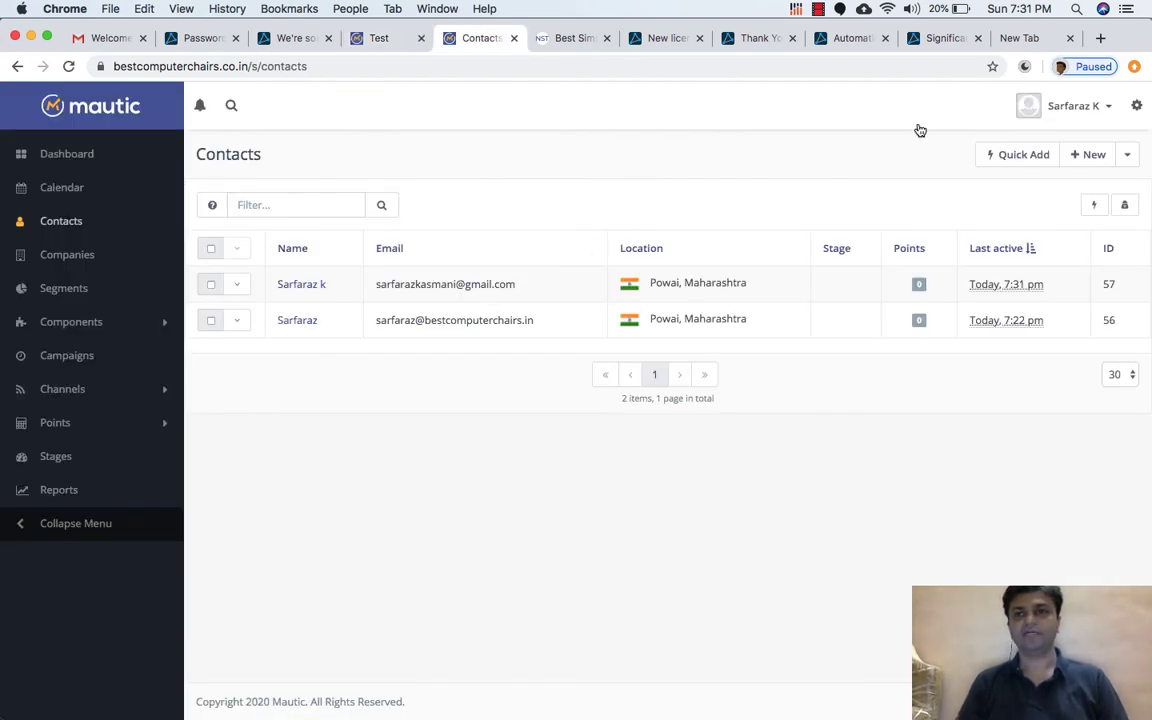
click(1136, 105)
click(925, 205)
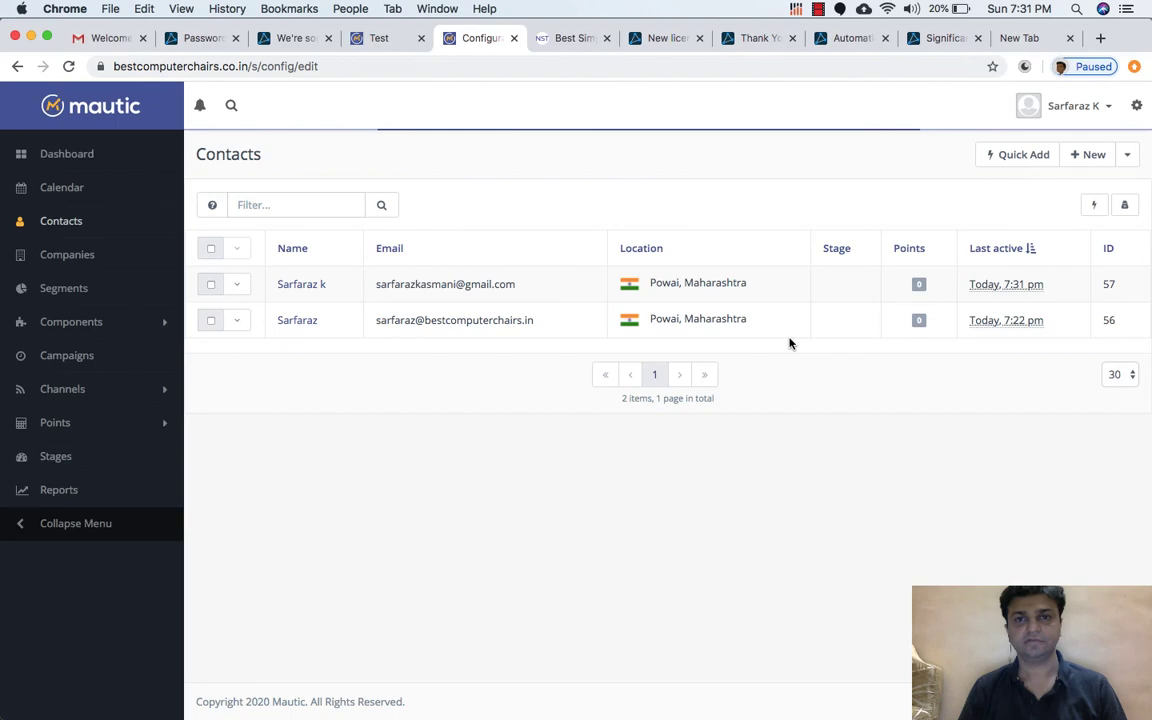
Step: Paste the license key into IP lookup service authentication under Miscellaneous Settings and refresh the data store to Success
scroll(789, 343, down, 10)
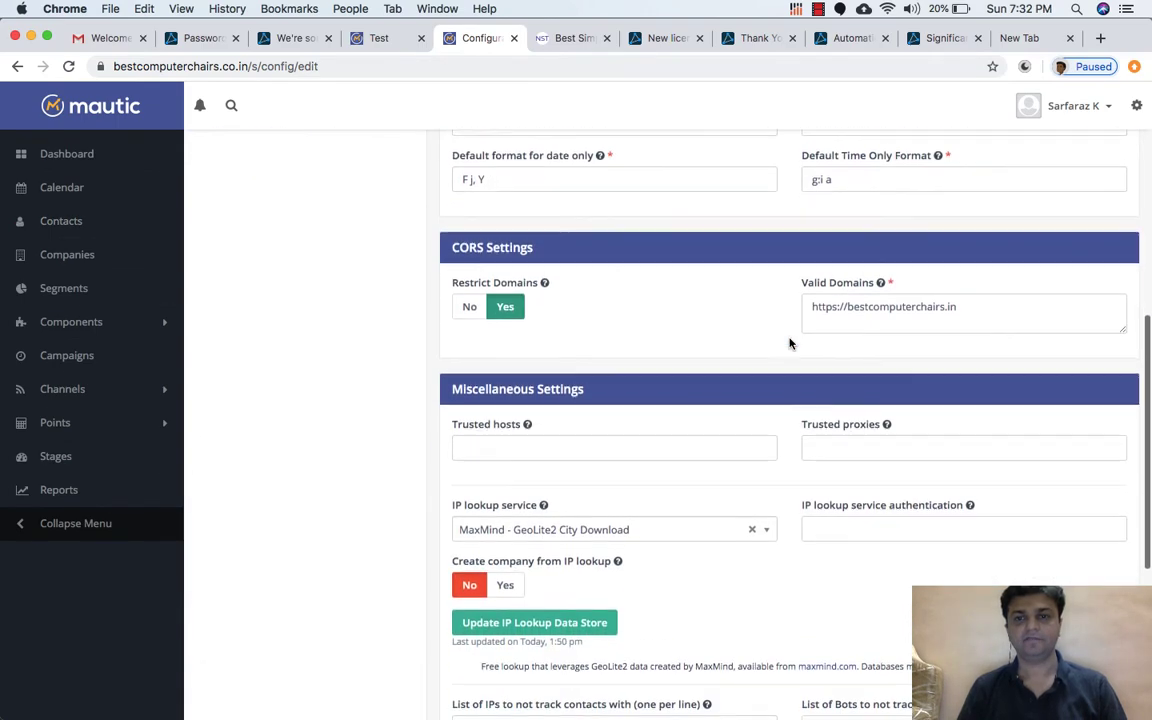
scroll(805, 357, down, 2)
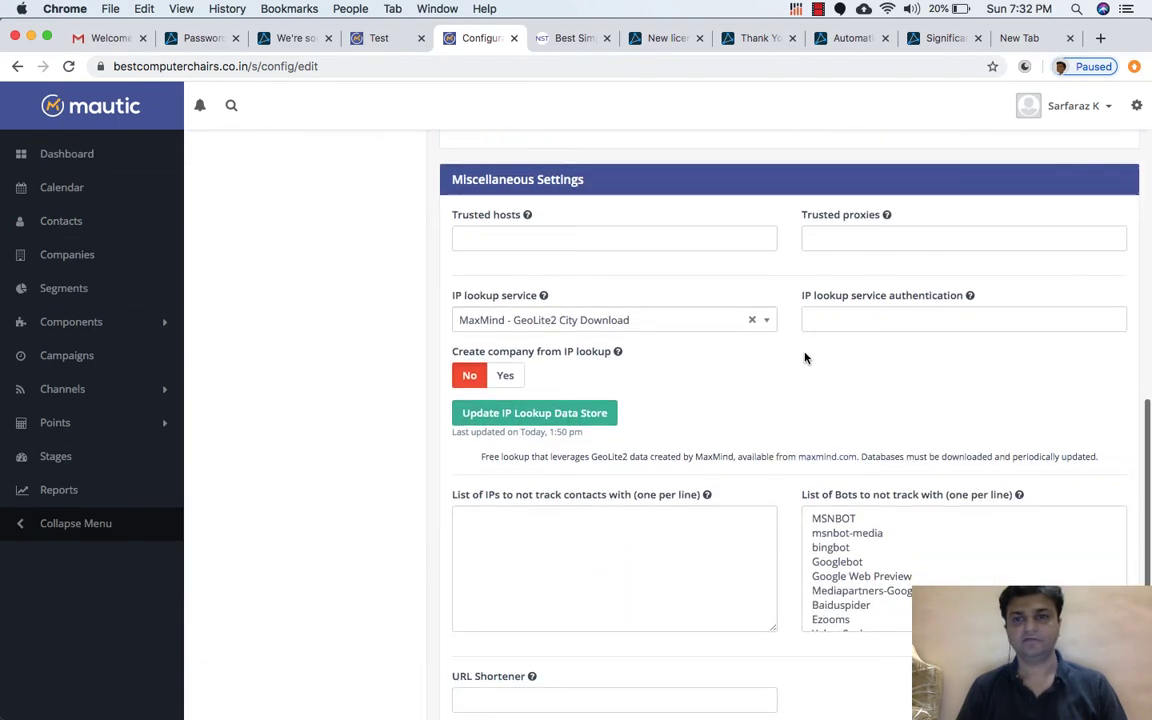
click(859, 320)
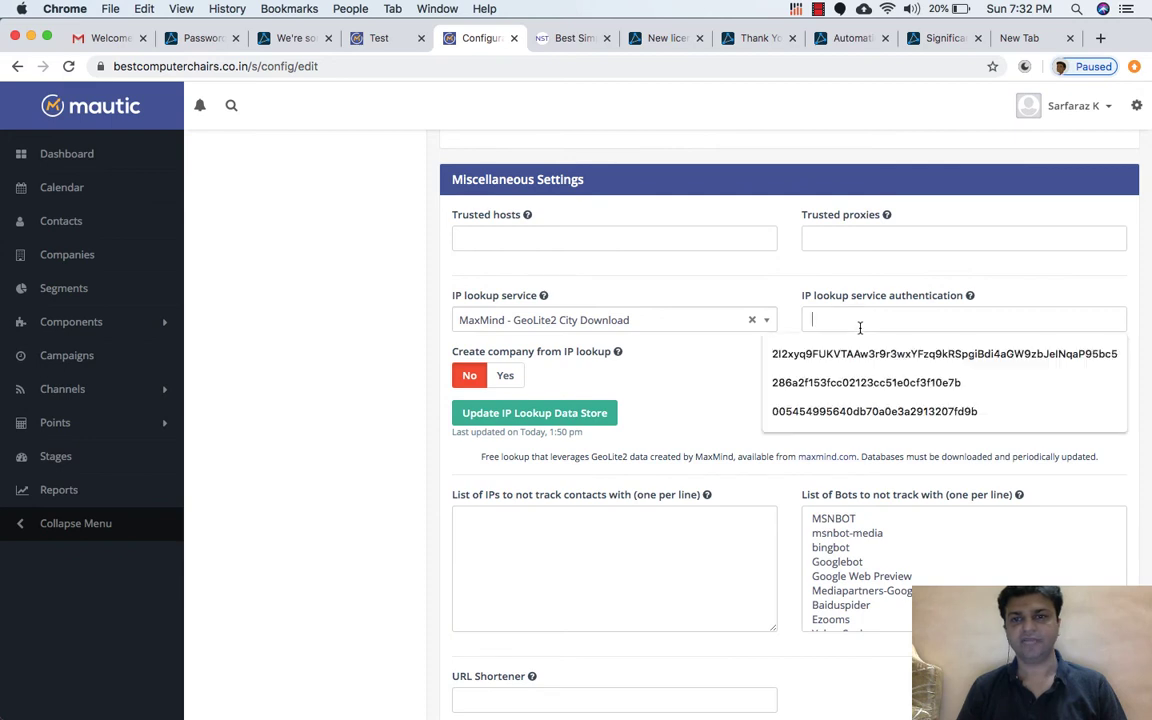
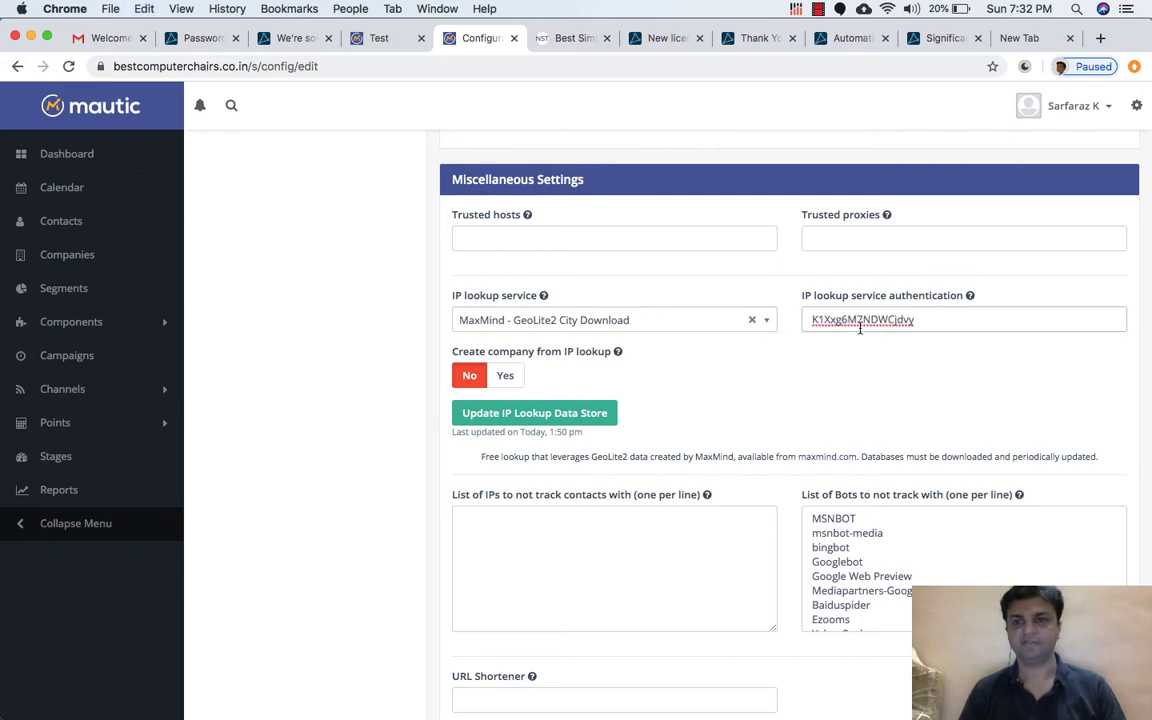
click(871, 345)
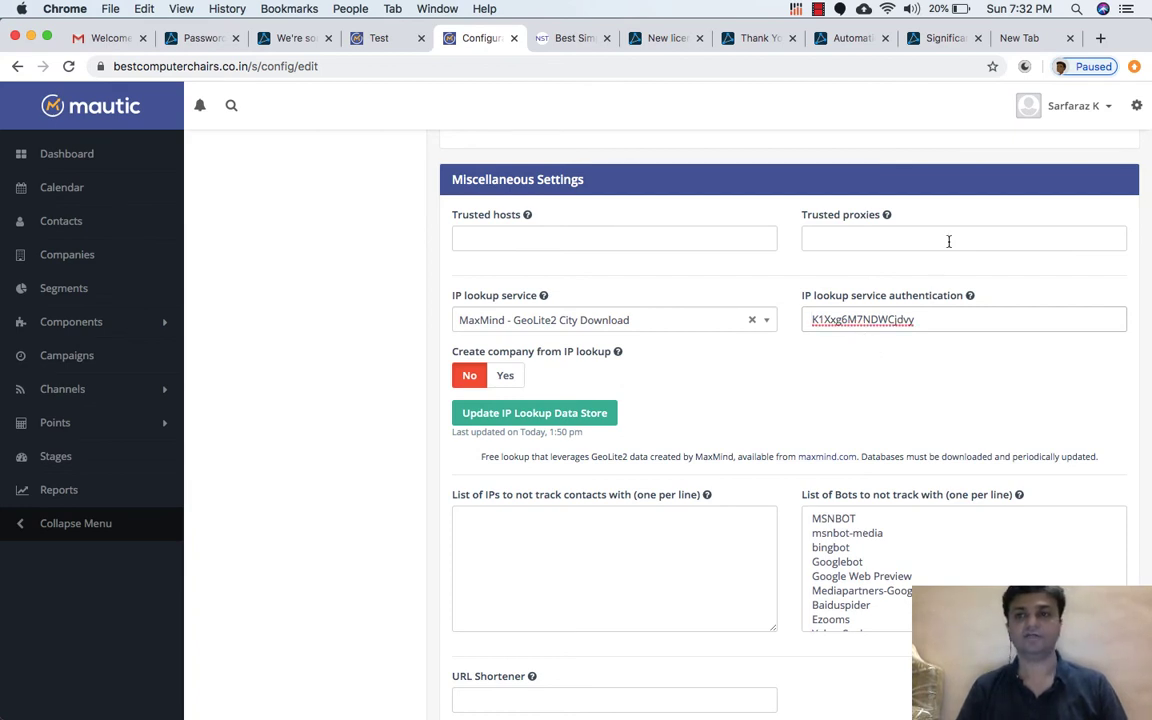
click(488, 418)
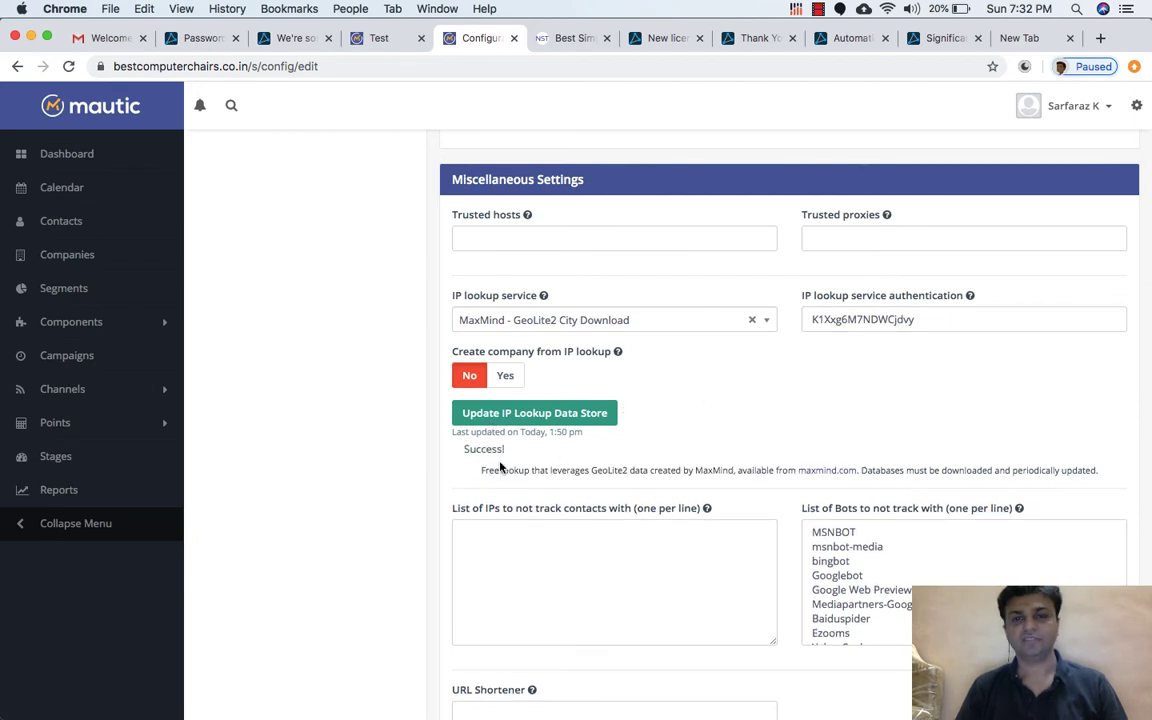
scroll(725, 444, up, 15)
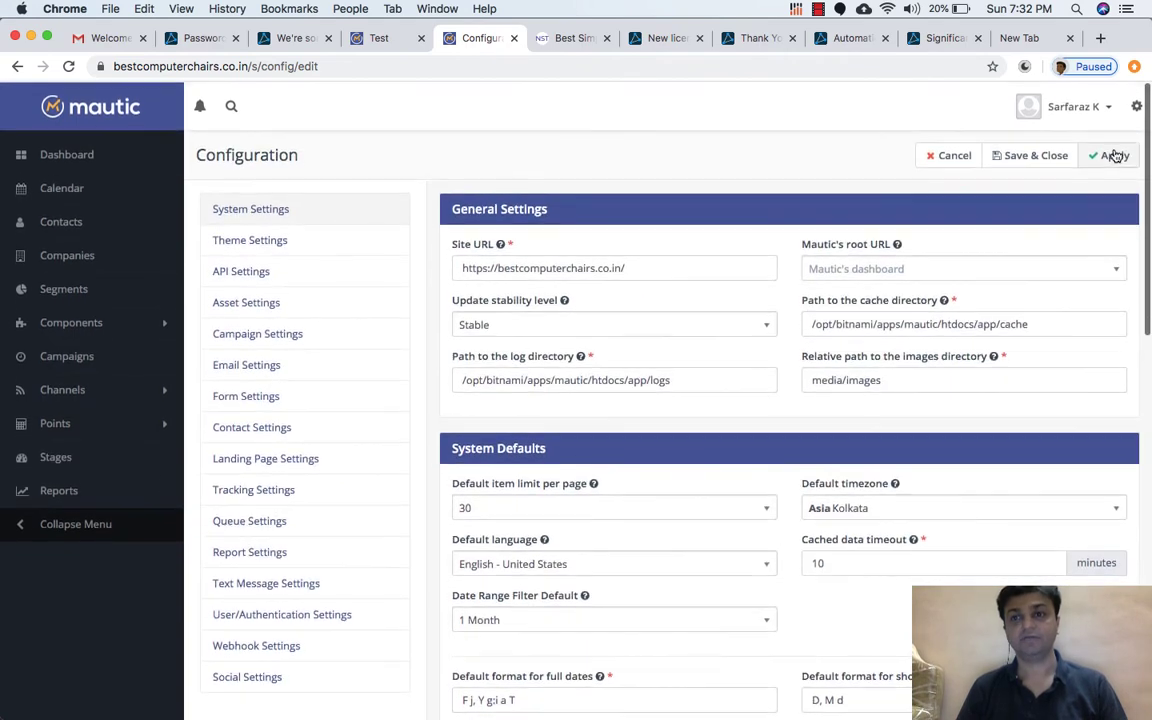
Step: Apply the configuration, set Create company from IP lookup to Yes, and apply it again
click(1116, 157)
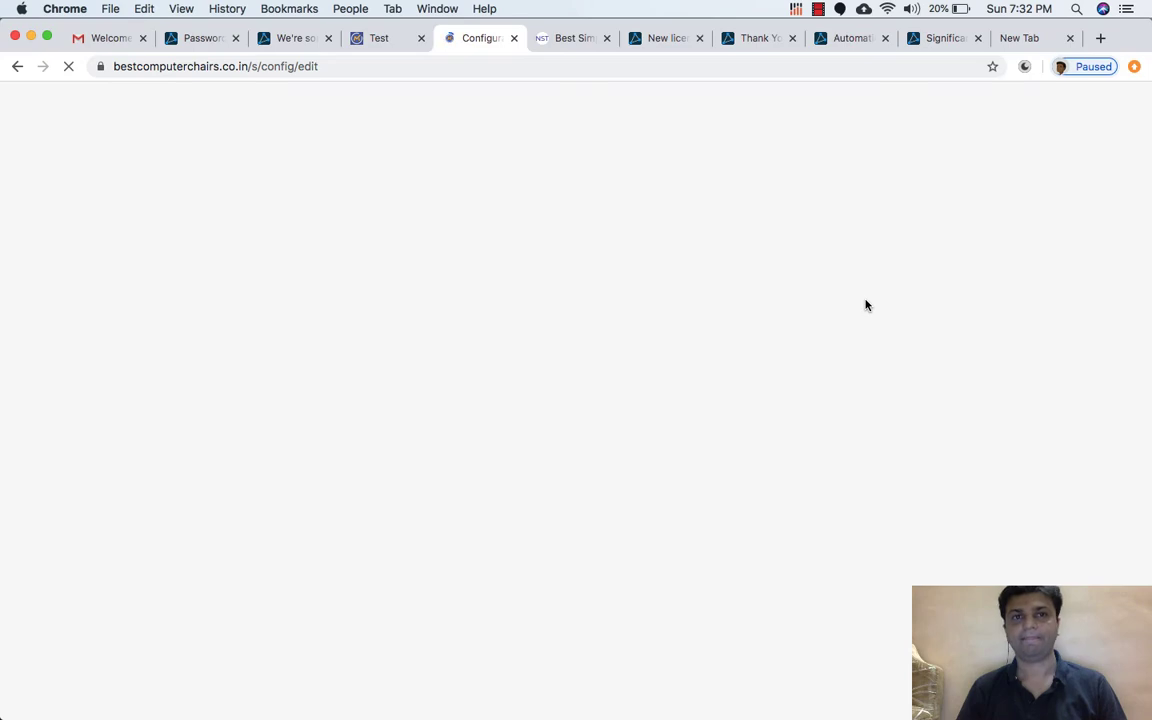
scroll(739, 363, down, 10)
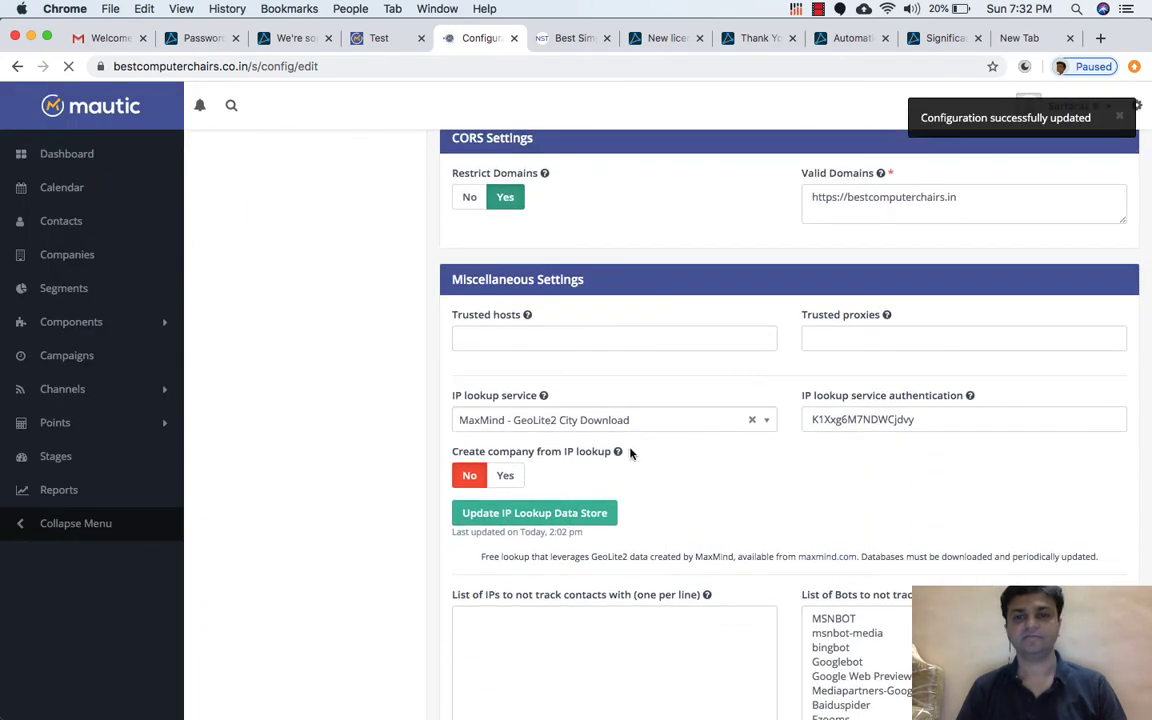
click(504, 477)
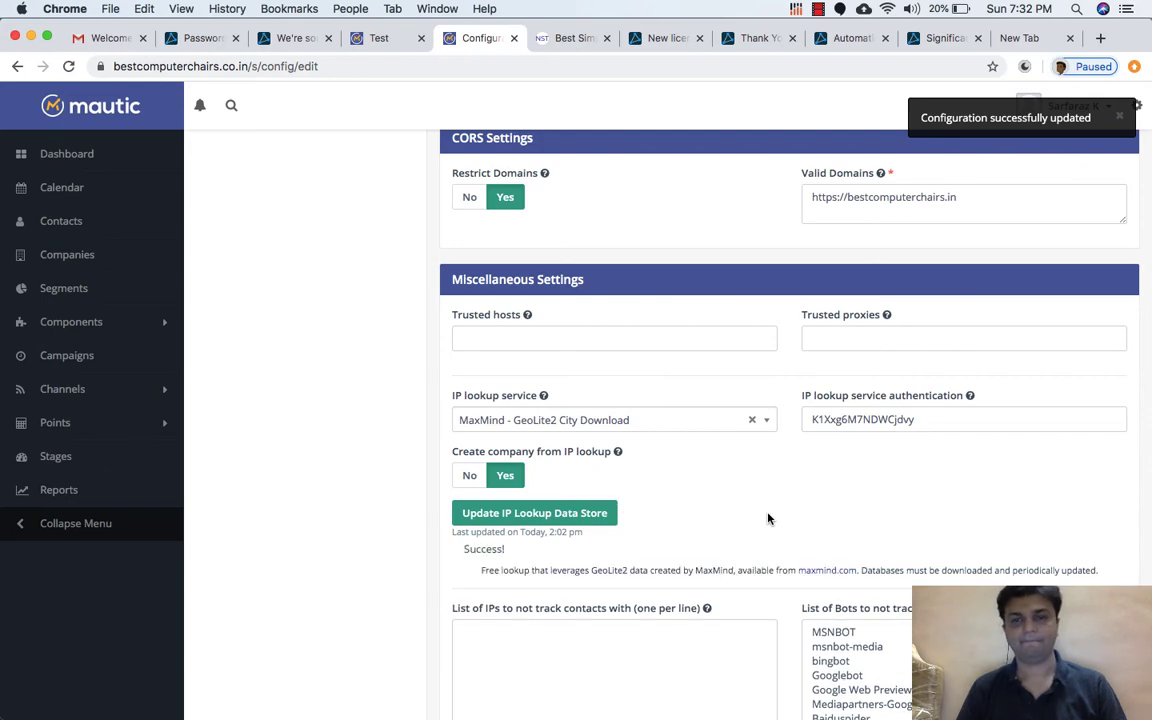
scroll(767, 516, up, 10)
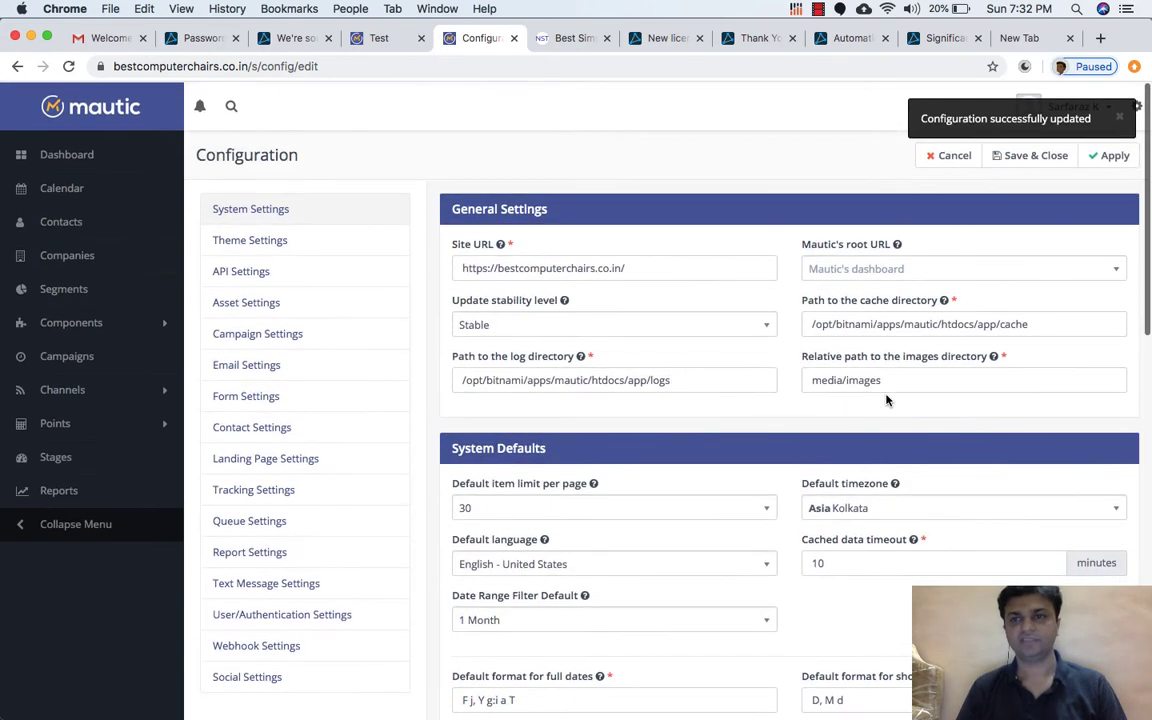
click(1112, 155)
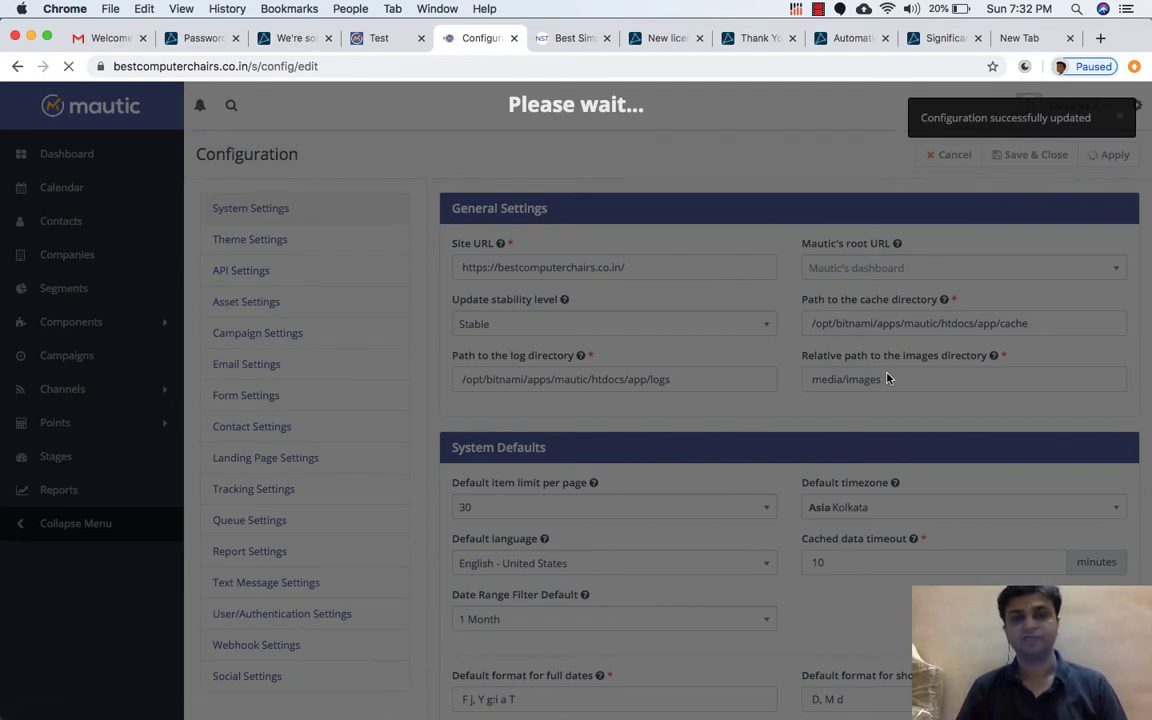
scroll(767, 398, down, 15)
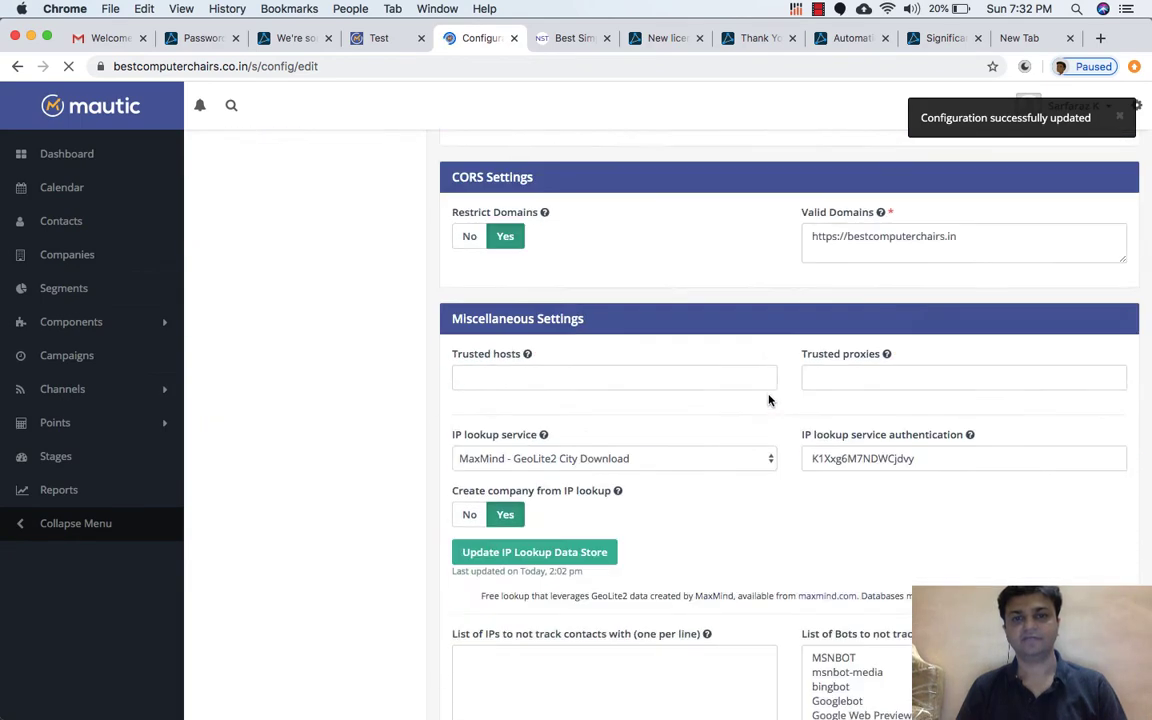
scroll(769, 400, down, 3)
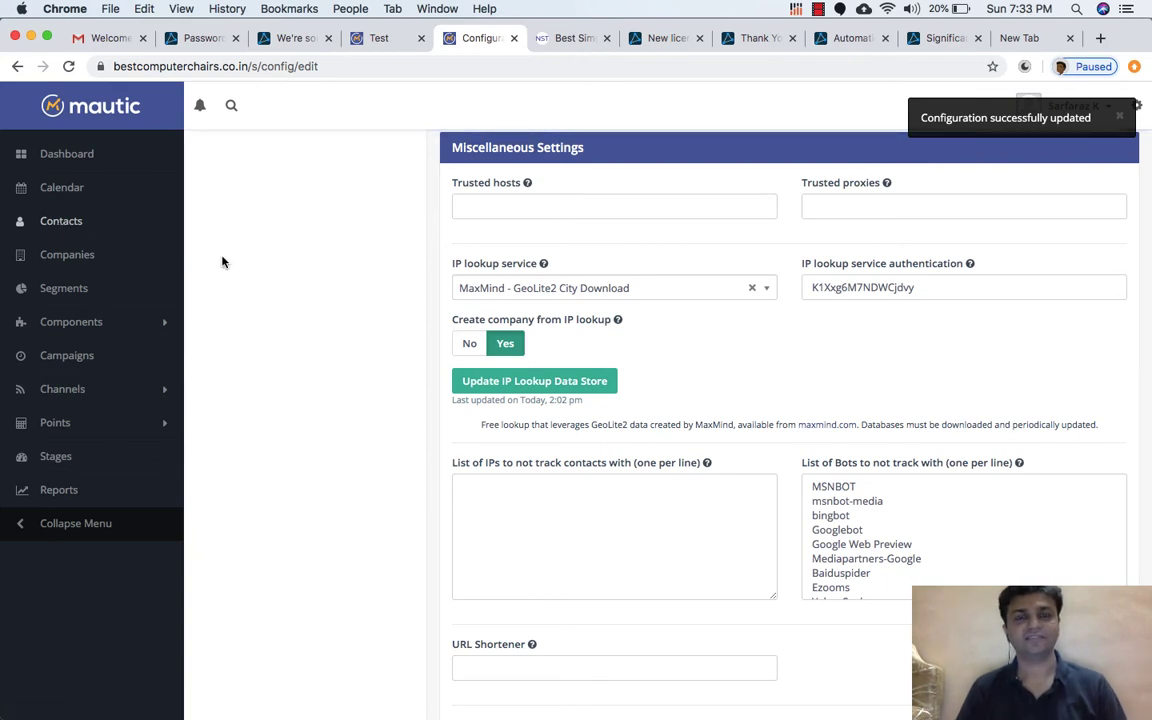
Step: Select both test contacts in Contacts and delete them with the Delete Selected bulk action
click(49, 229)
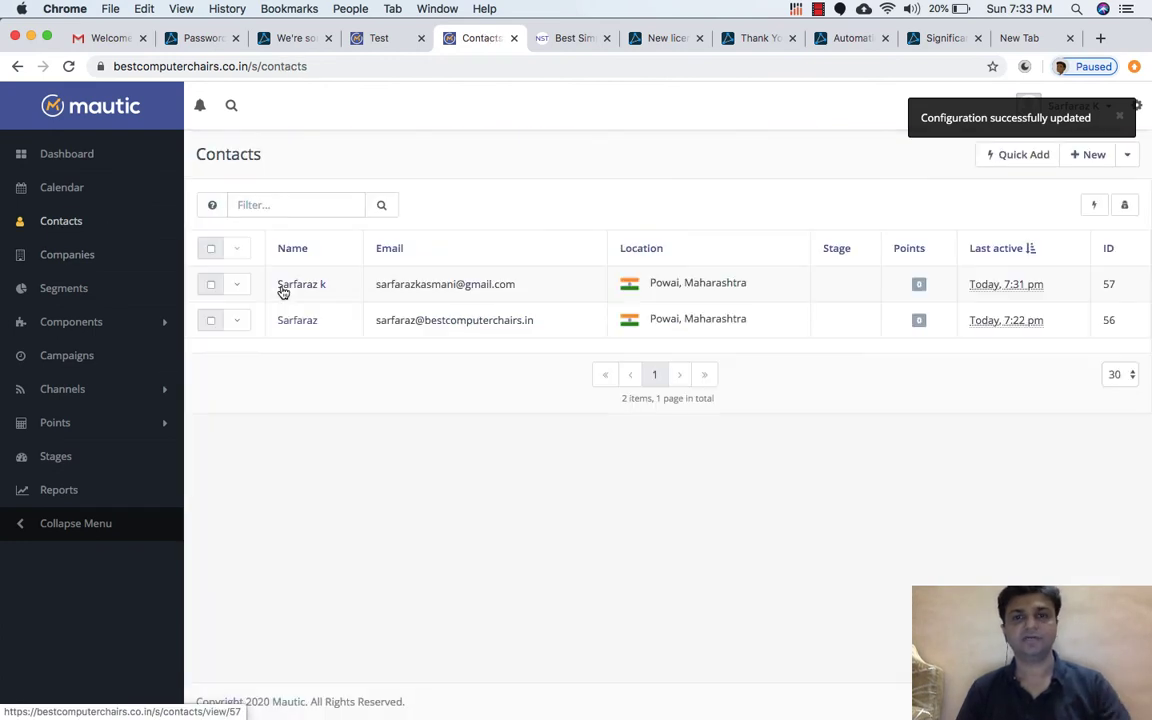
click(211, 284)
click(211, 320)
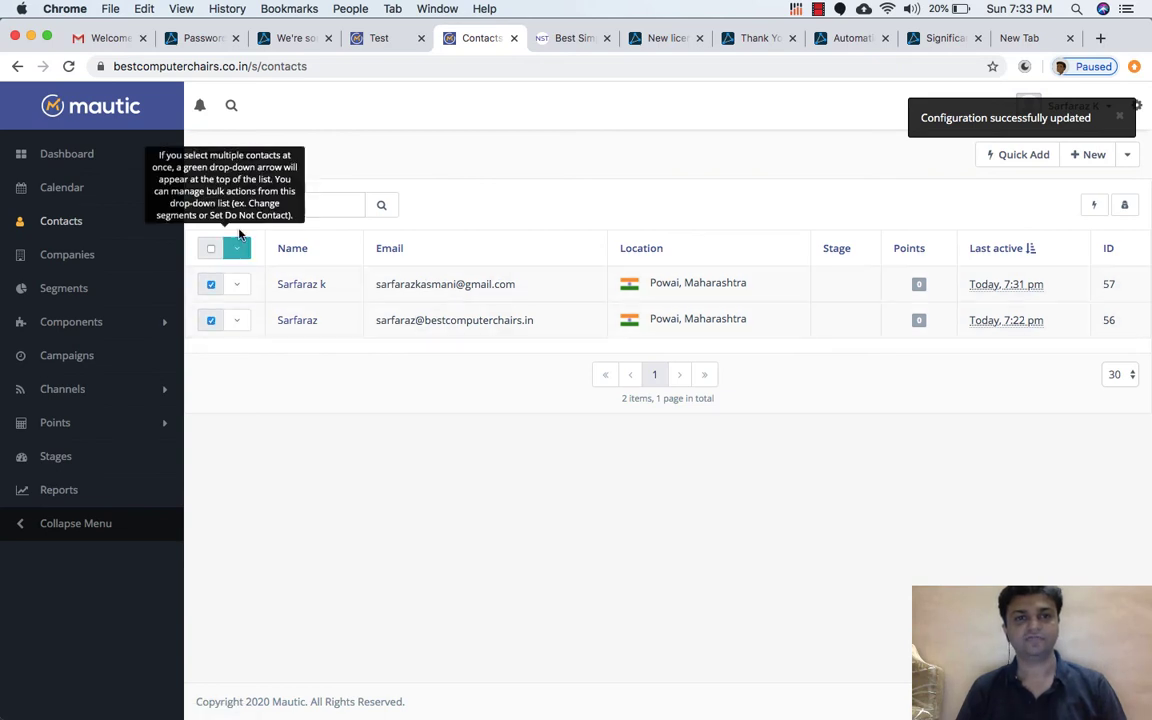
click(237, 248)
click(275, 460)
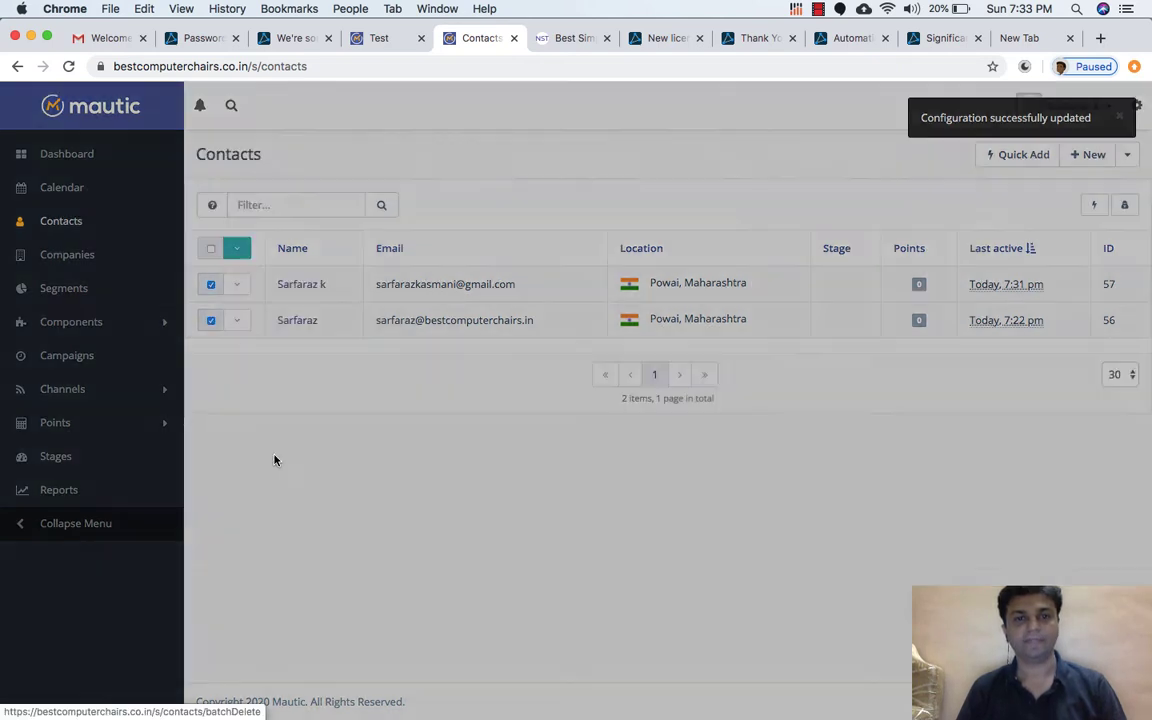
click(596, 206)
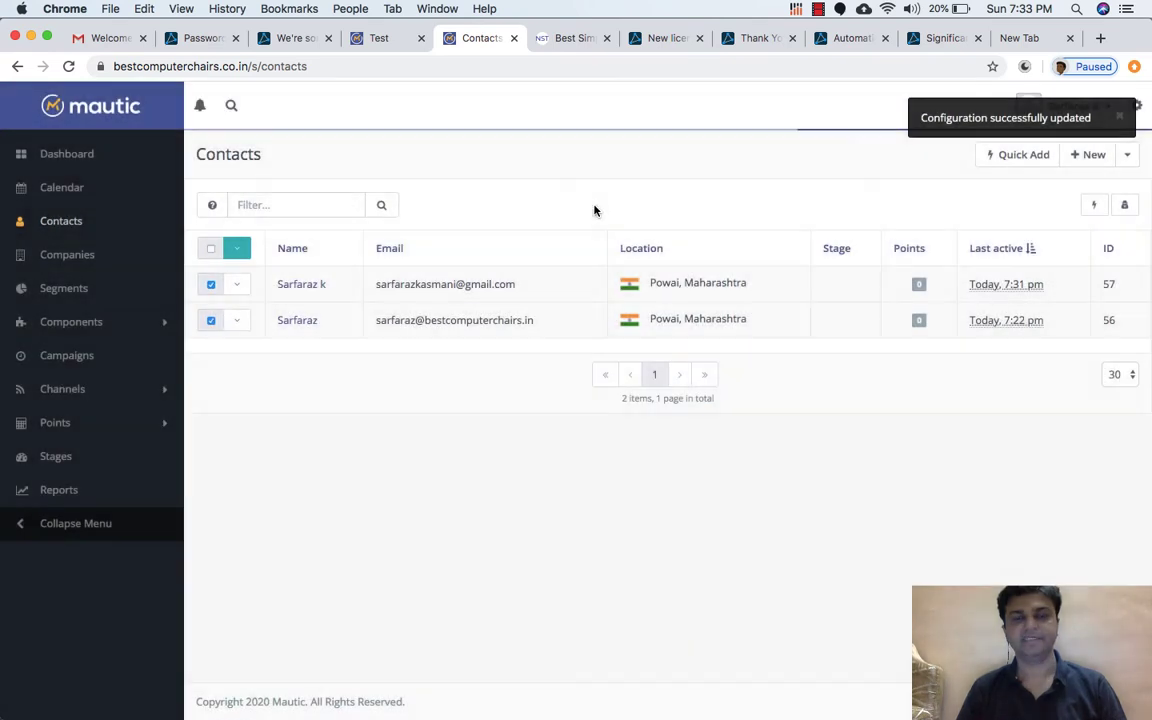
click(376, 40)
Step: Reload the Test form, autofill its Name and Email fields, and submit it
key(super+r)
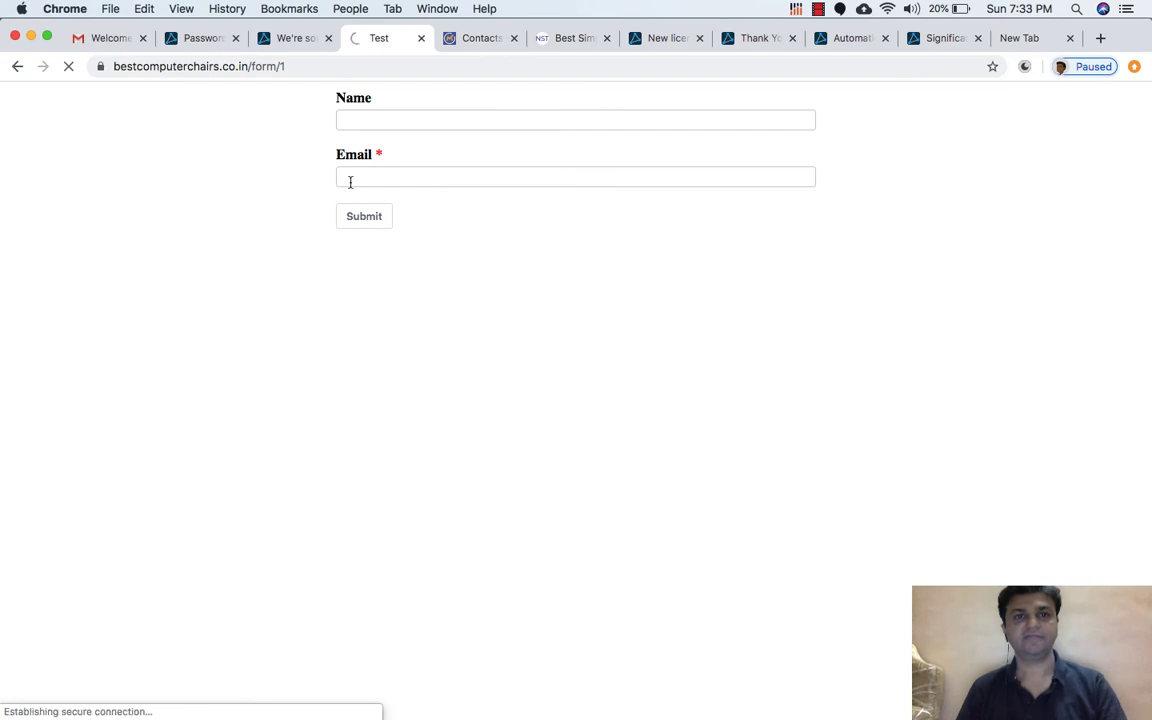
click(402, 122)
click(378, 153)
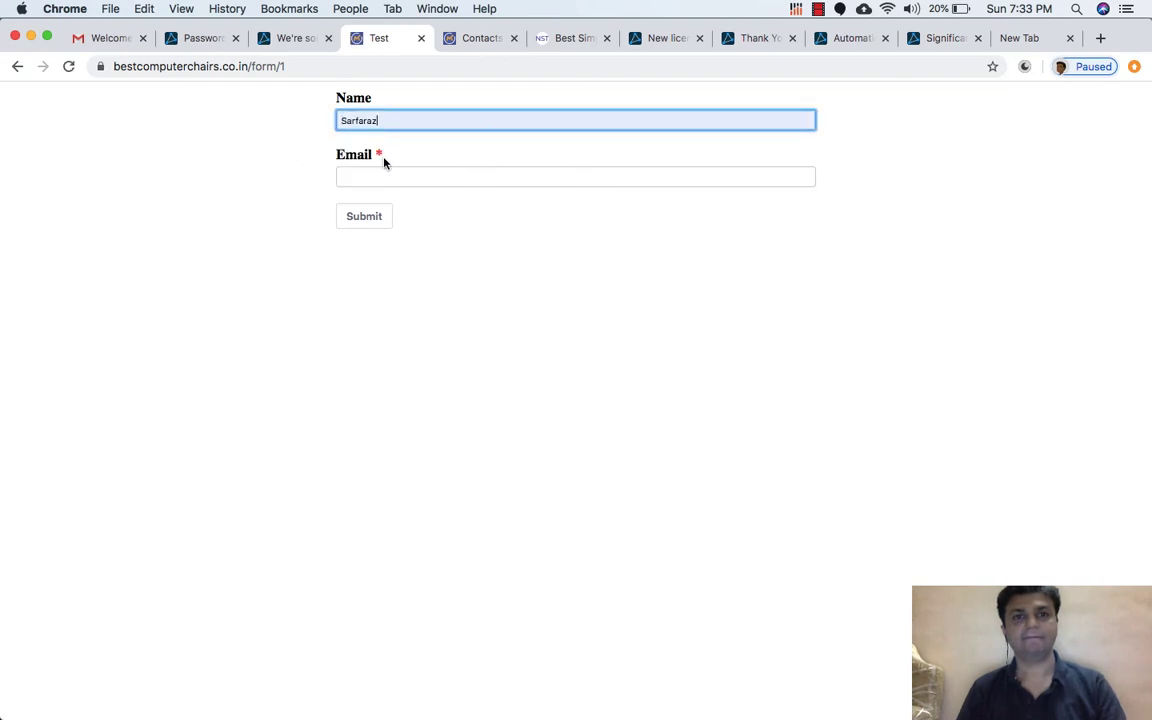
click(381, 172)
click(391, 212)
click(361, 218)
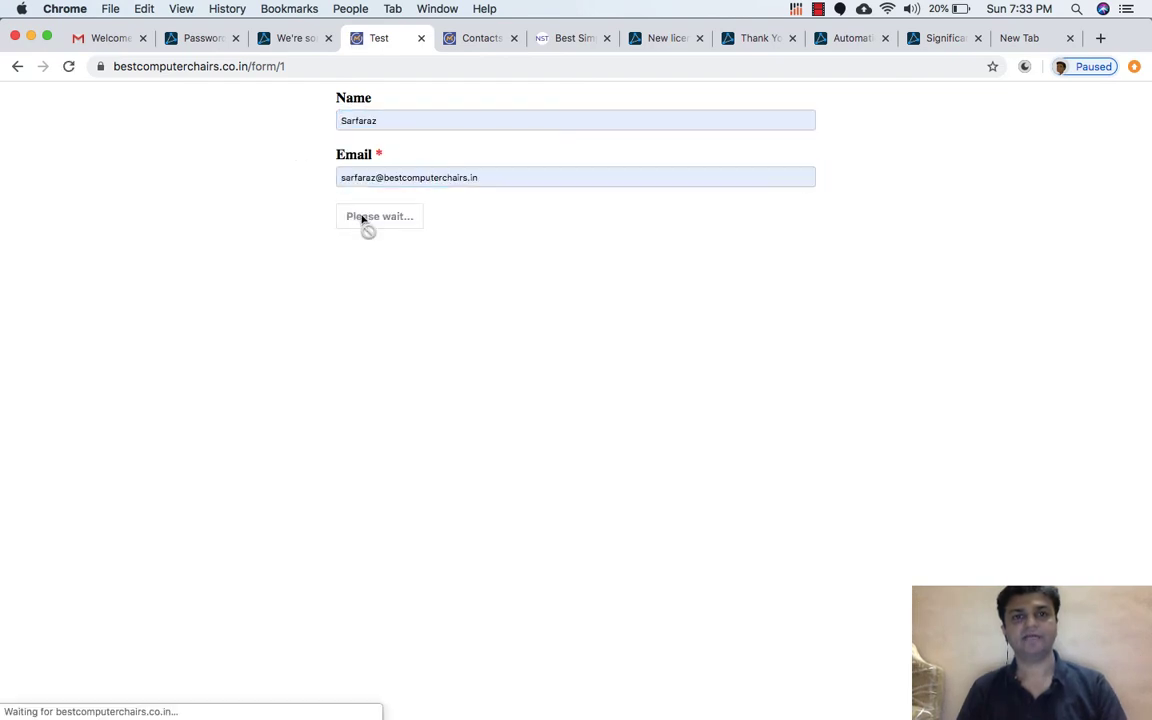
Step: Reload the Contacts list to show the new contact located in Powai, Maharashtra
click(460, 38)
click(68, 66)
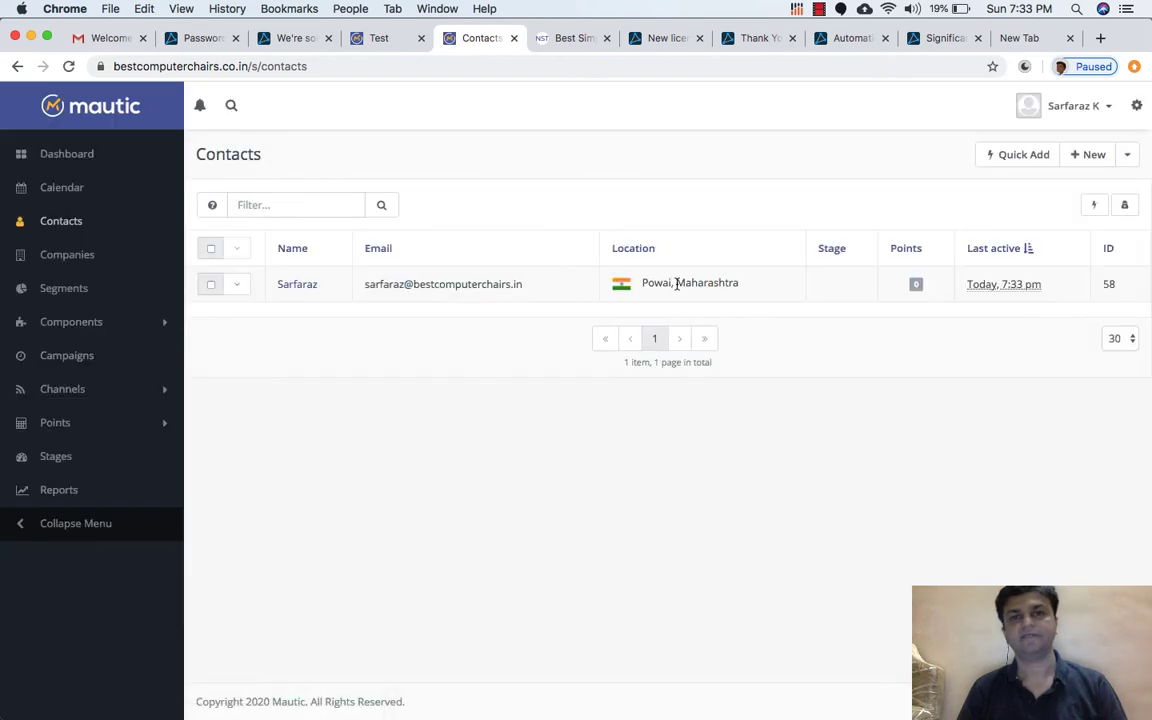
double_click(677, 284)
Step: Open the system Configuration page from the settings panel and scroll through its settings
click(554, 379)
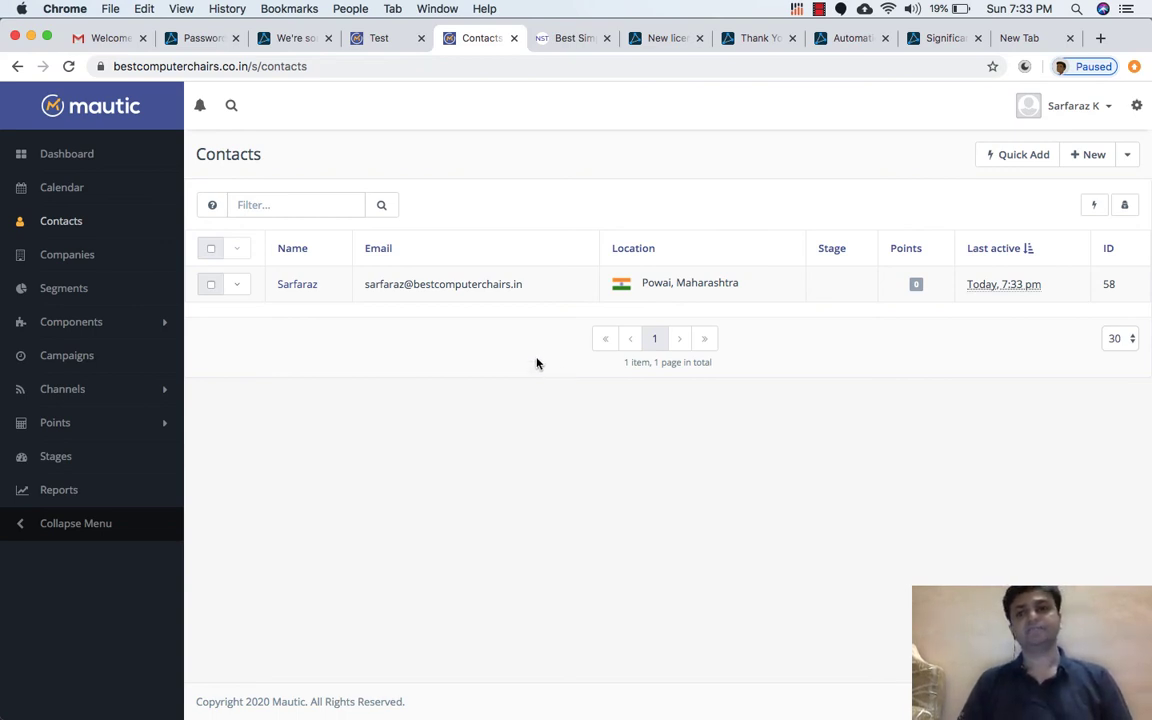
click(1138, 108)
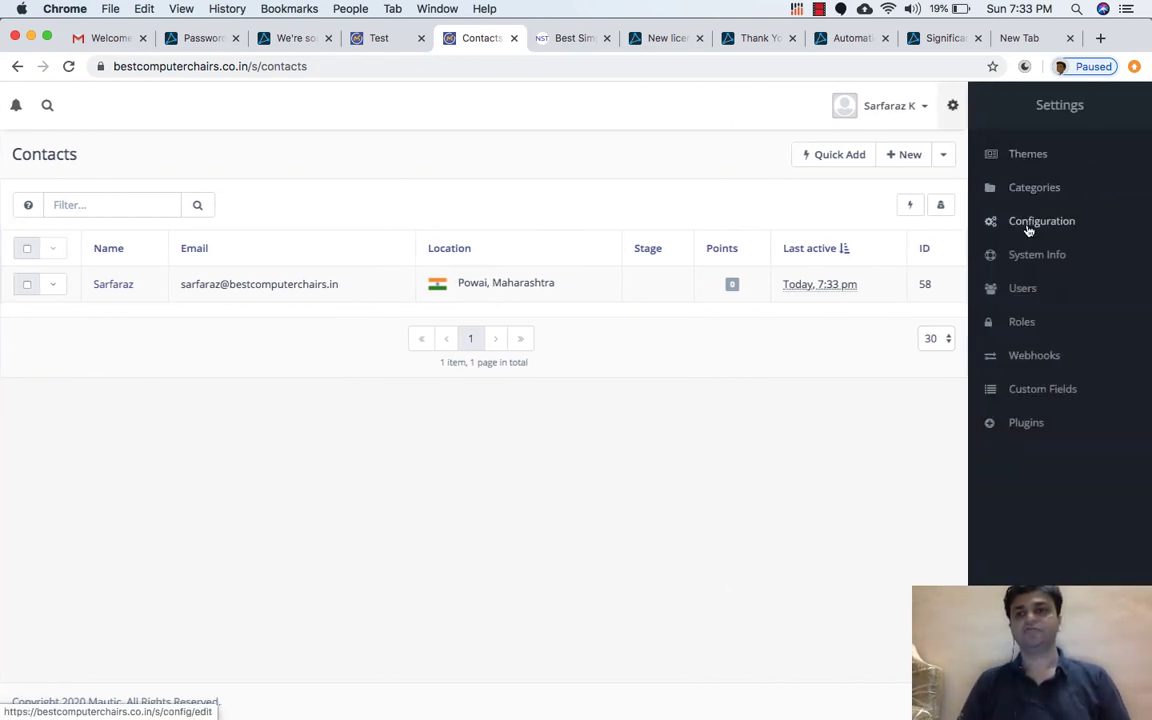
click(1029, 224)
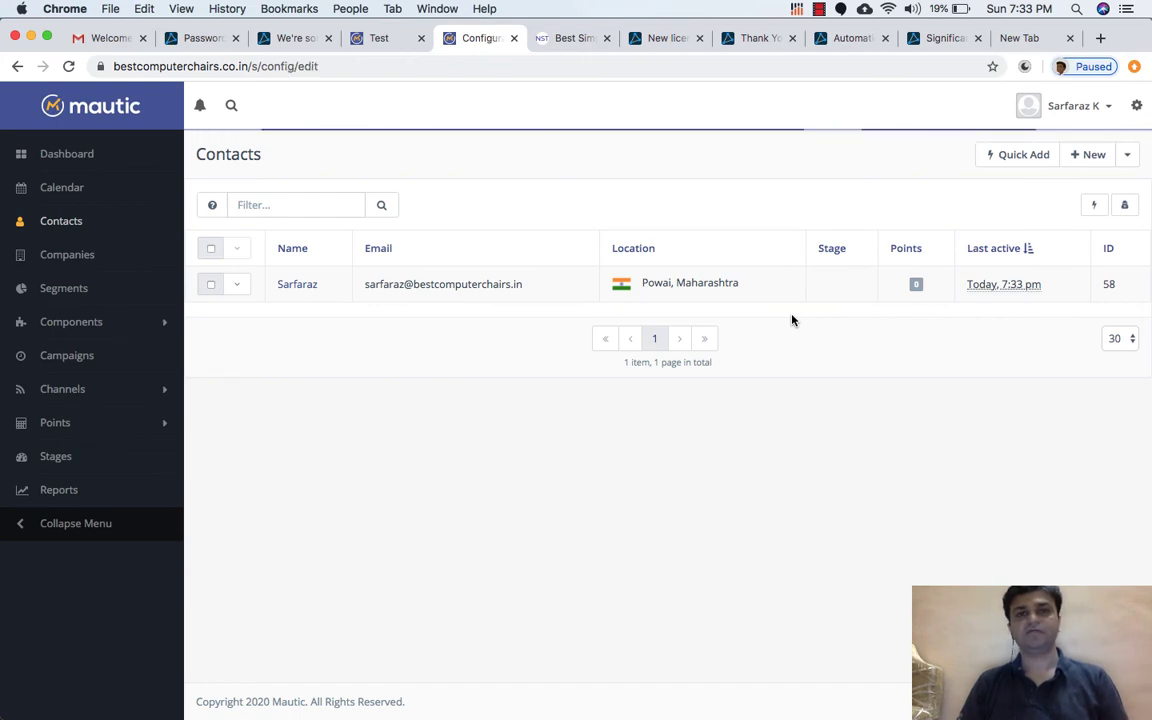
scroll(741, 350, down, 3)
scroll(742, 358, down, 10)
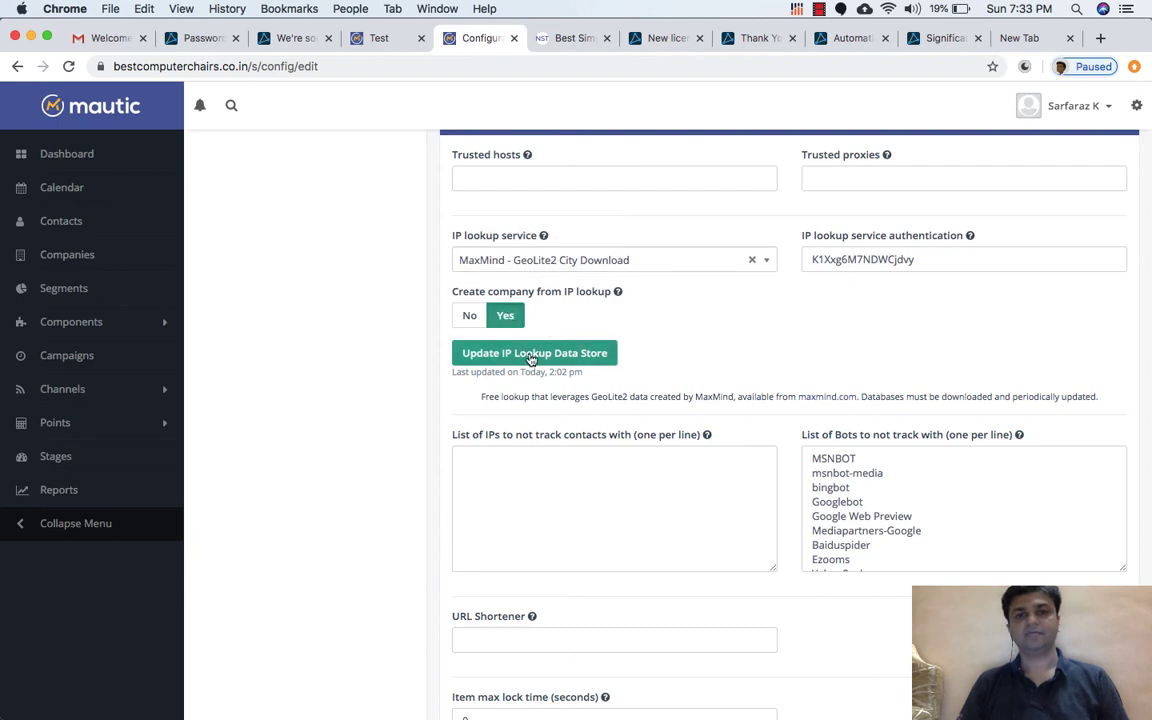
scroll(634, 374, up, 15)
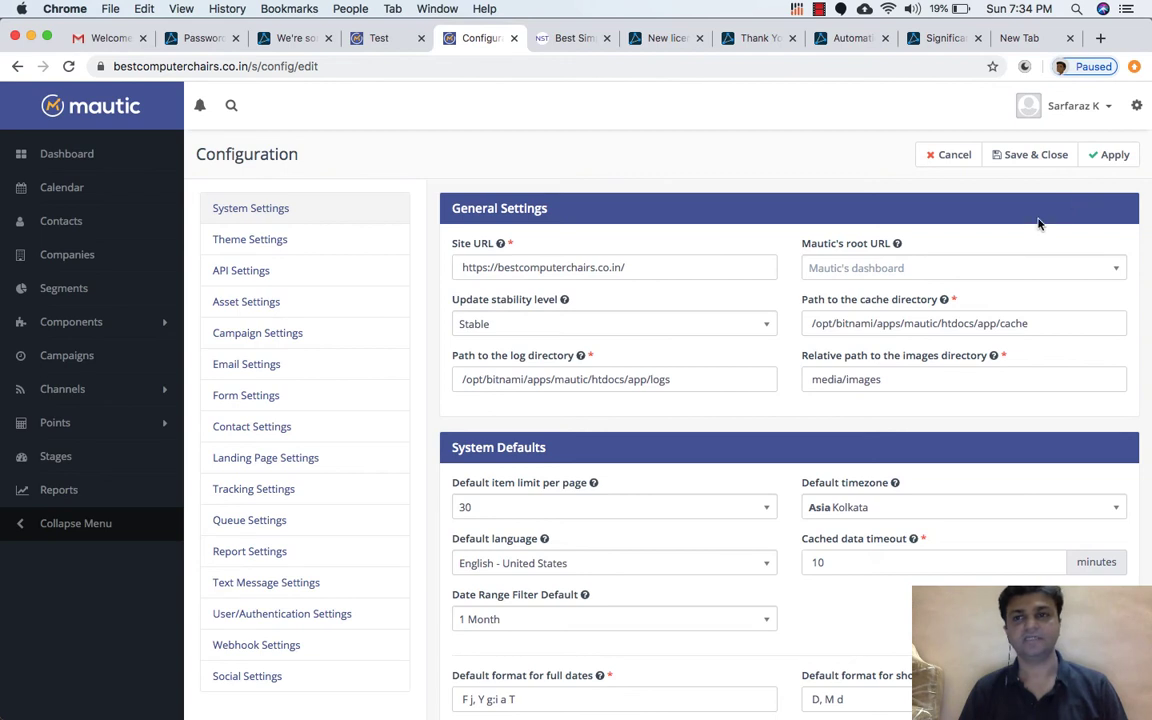
Step: Check and close notifications, glance at the Test tab, return, and expand Components
click(200, 106)
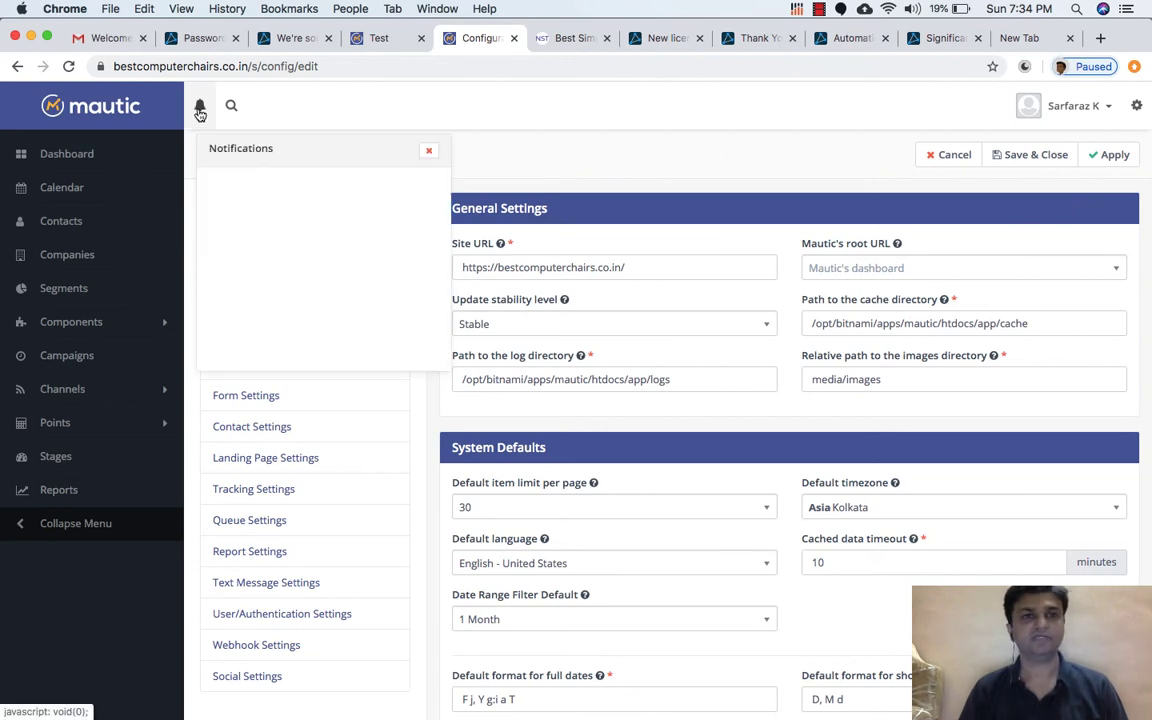
click(429, 151)
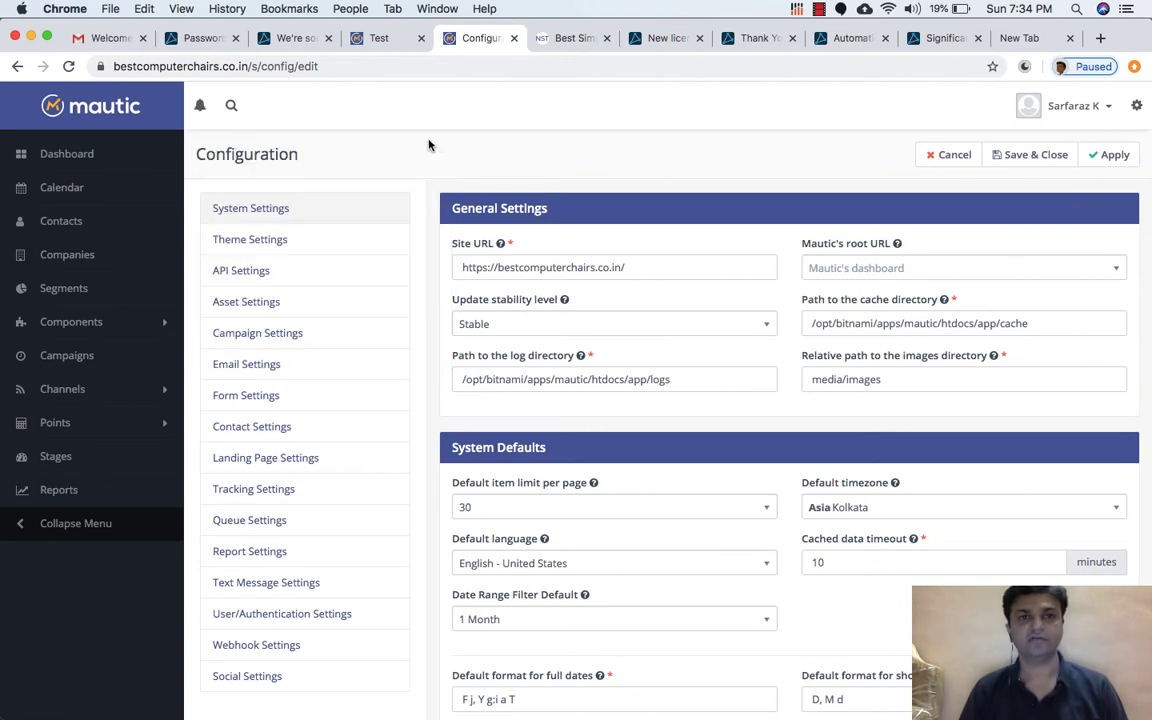
click(396, 39)
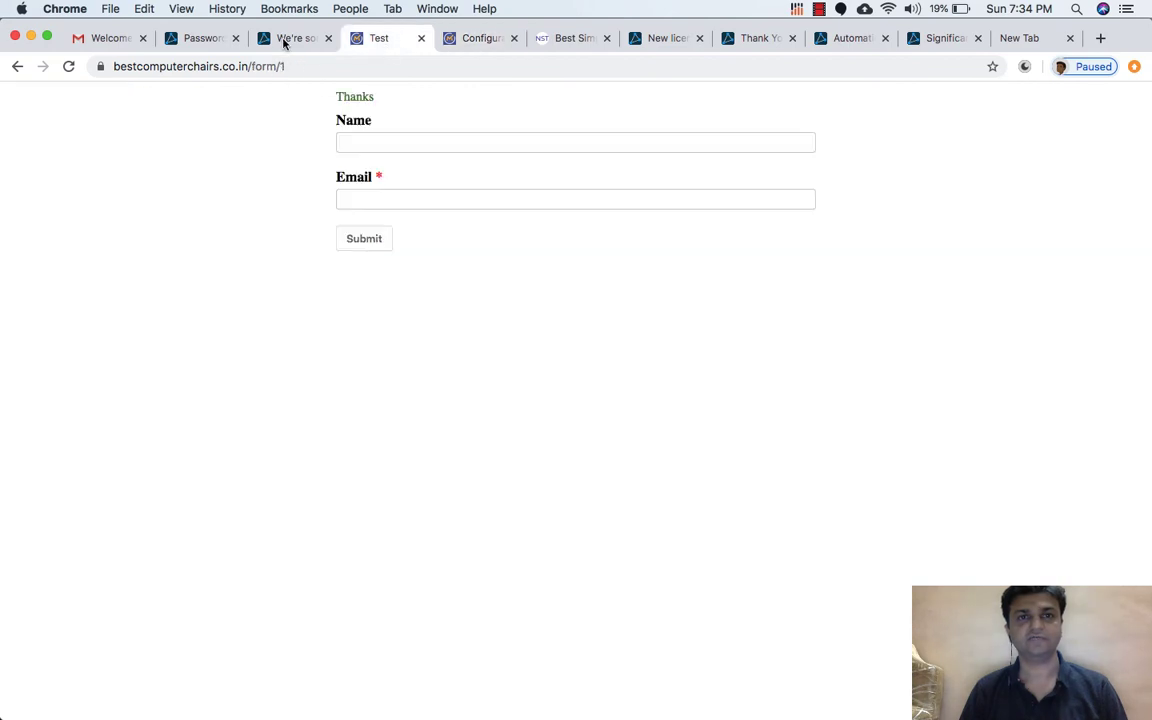
click(283, 42)
click(382, 50)
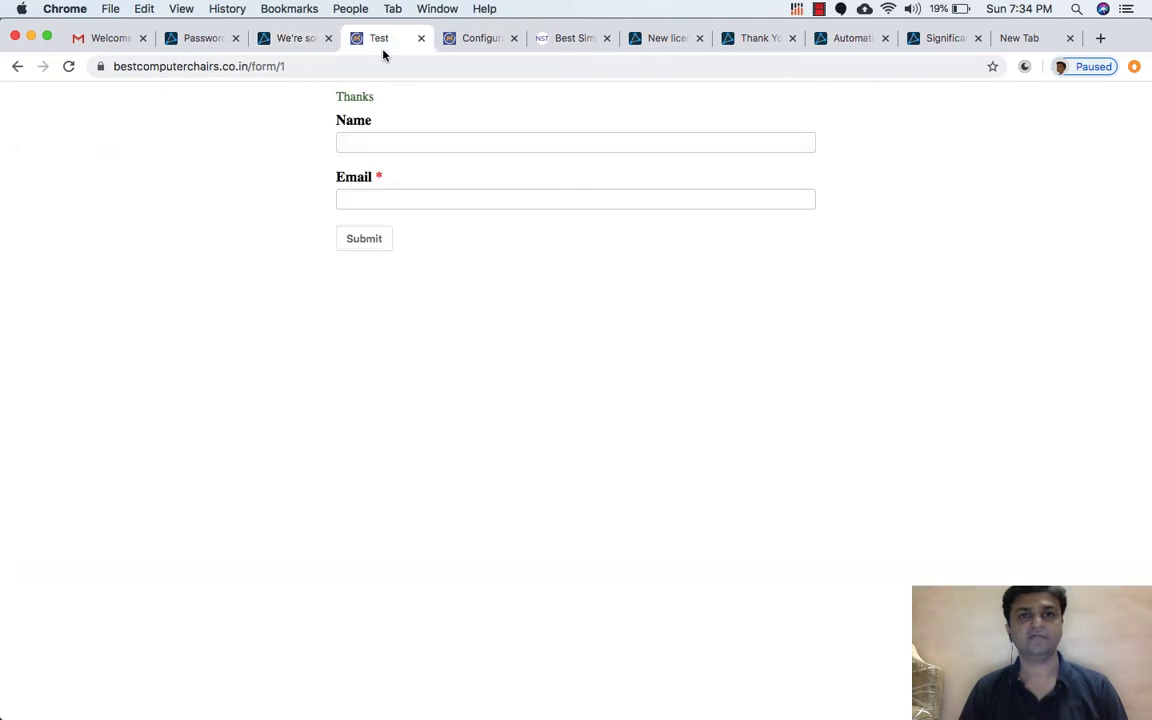
click(467, 41)
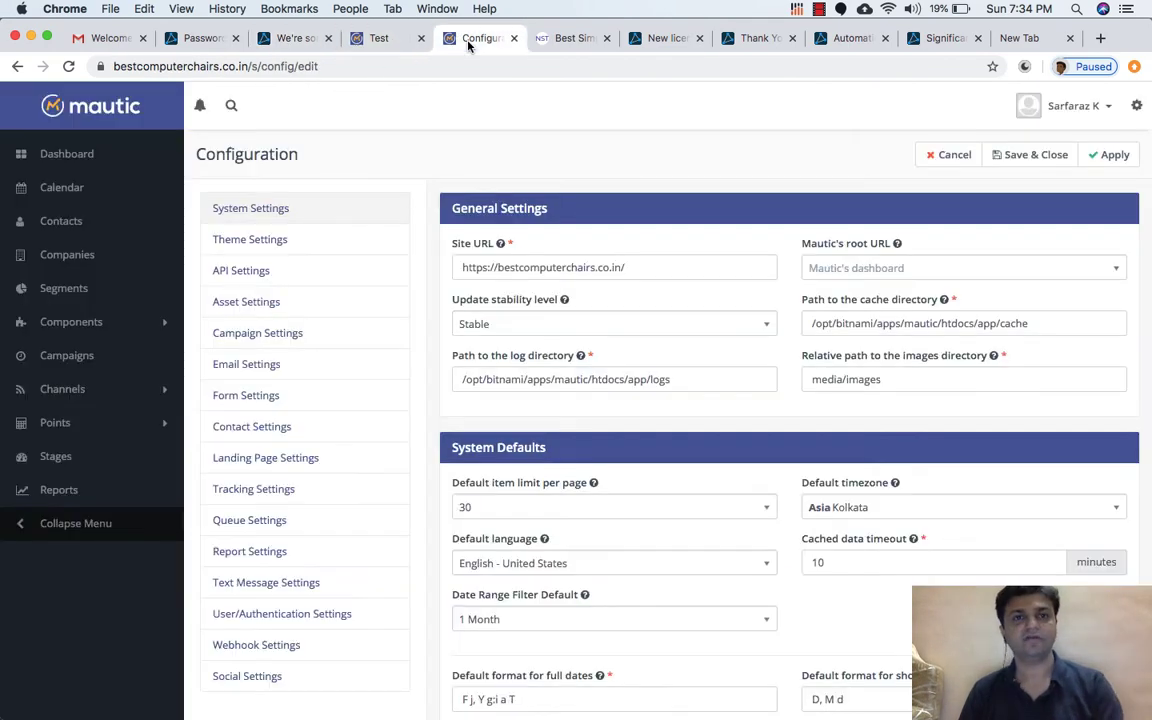
click(75, 321)
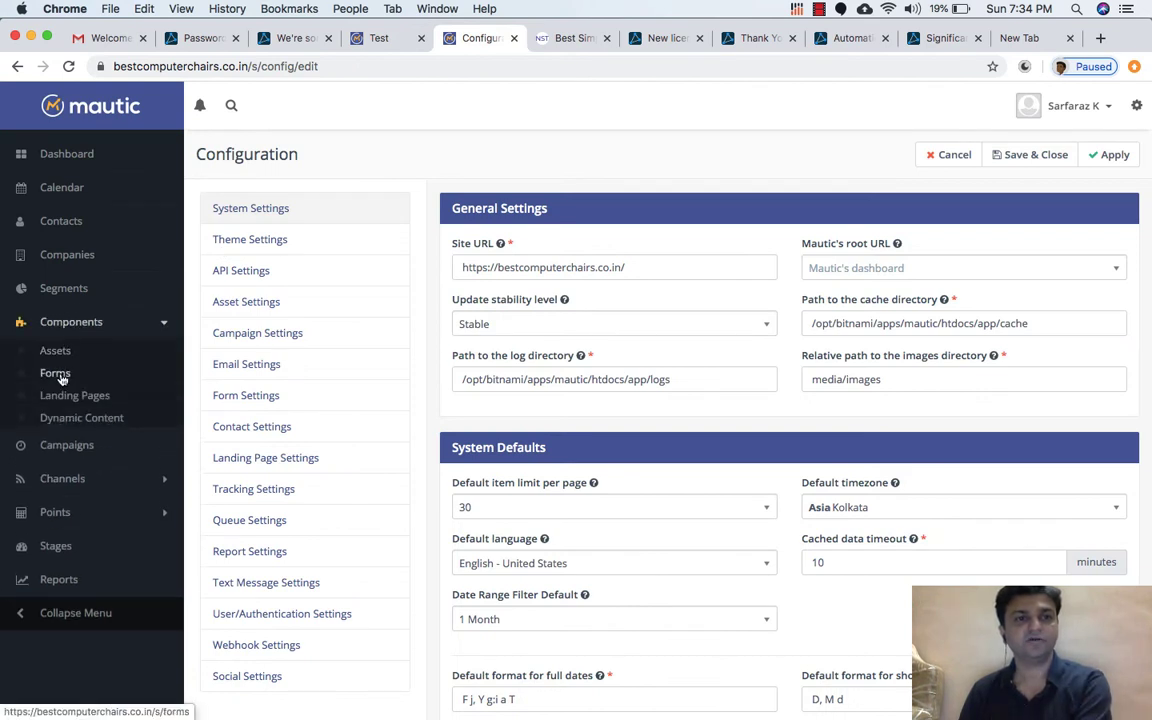
Step: Open Components > Forms, start a new form, then cancel it
click(61, 378)
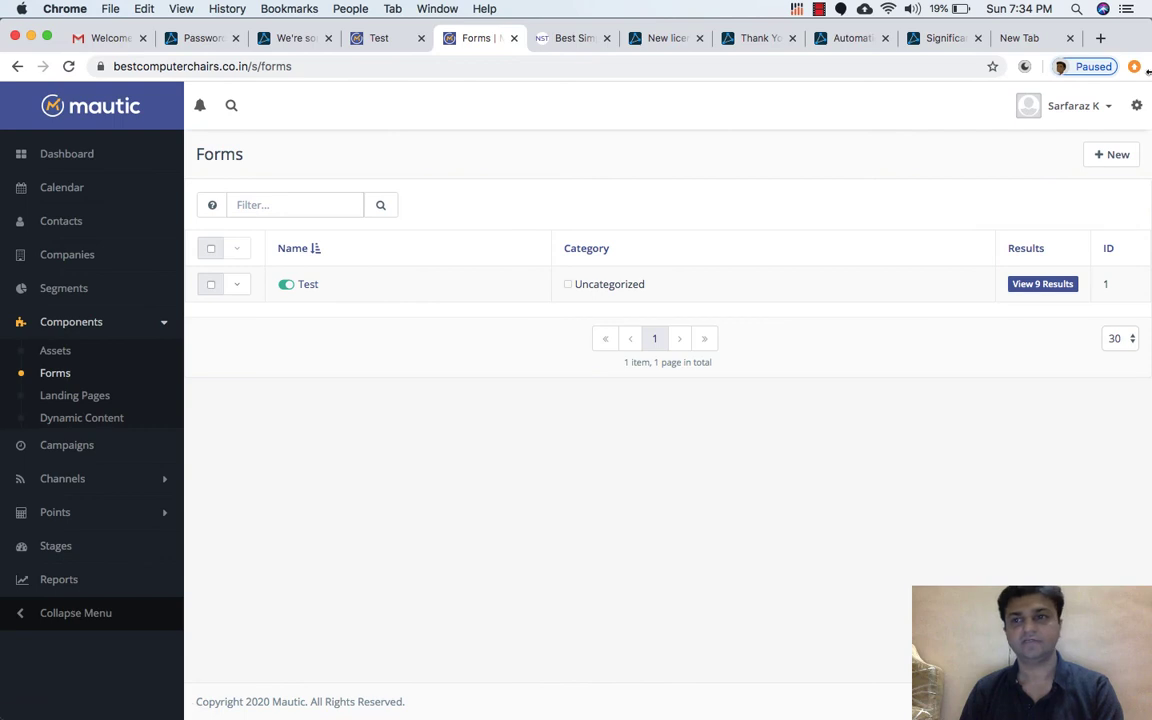
click(1112, 155)
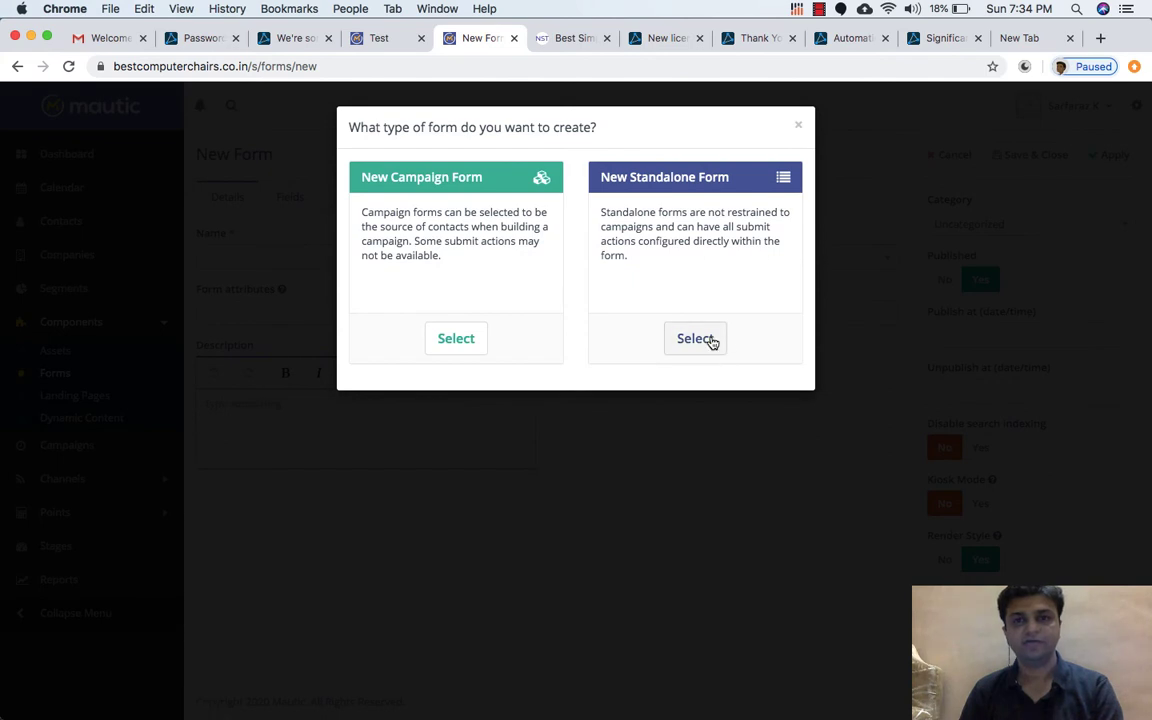
click(796, 122)
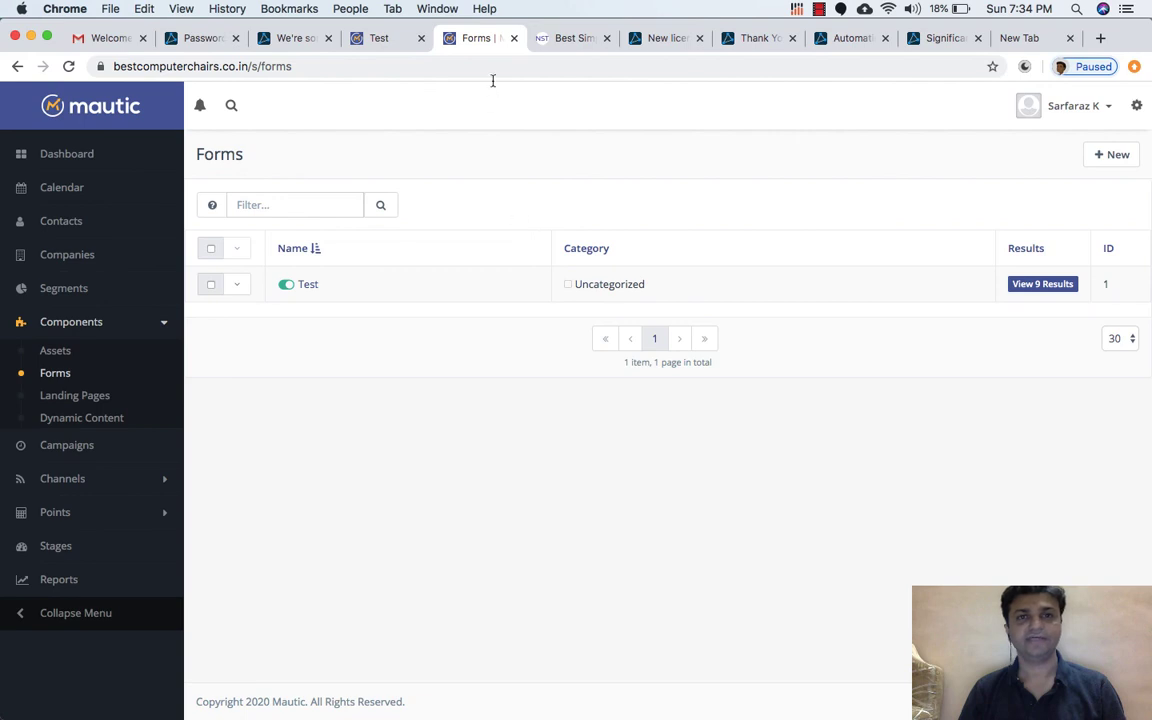
Step: Check the Test tab, view the contact's Powai, Maharashtra location, then go to the IP lookup article
click(396, 40)
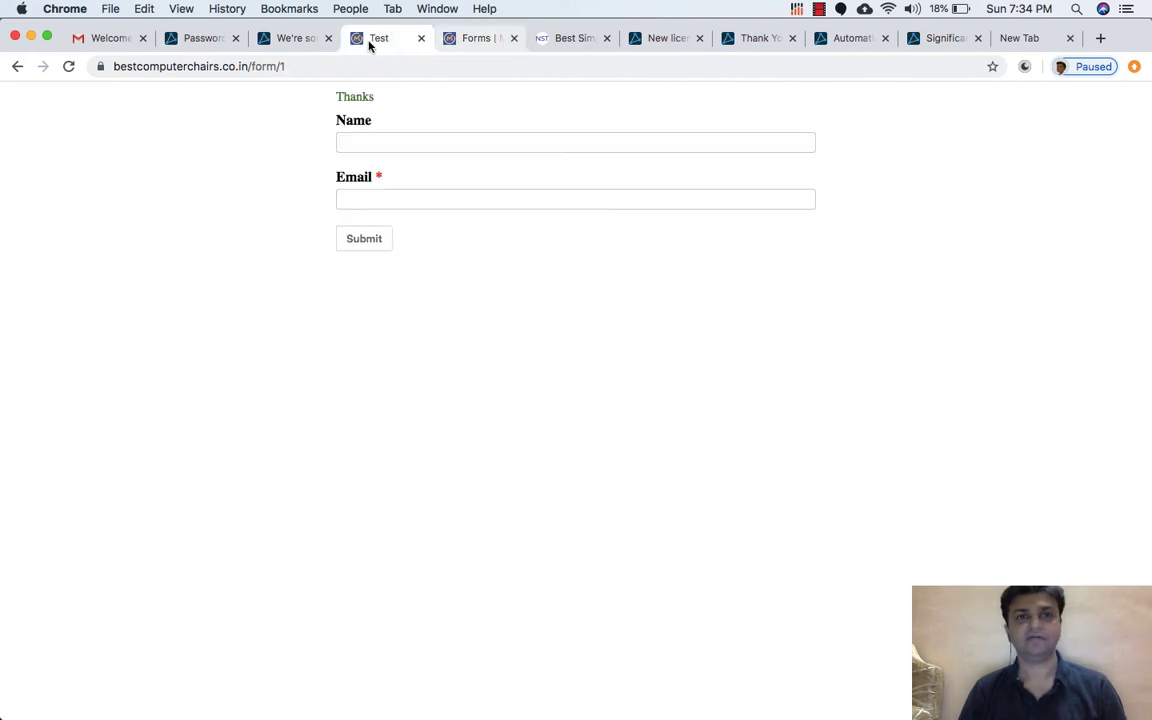
click(482, 39)
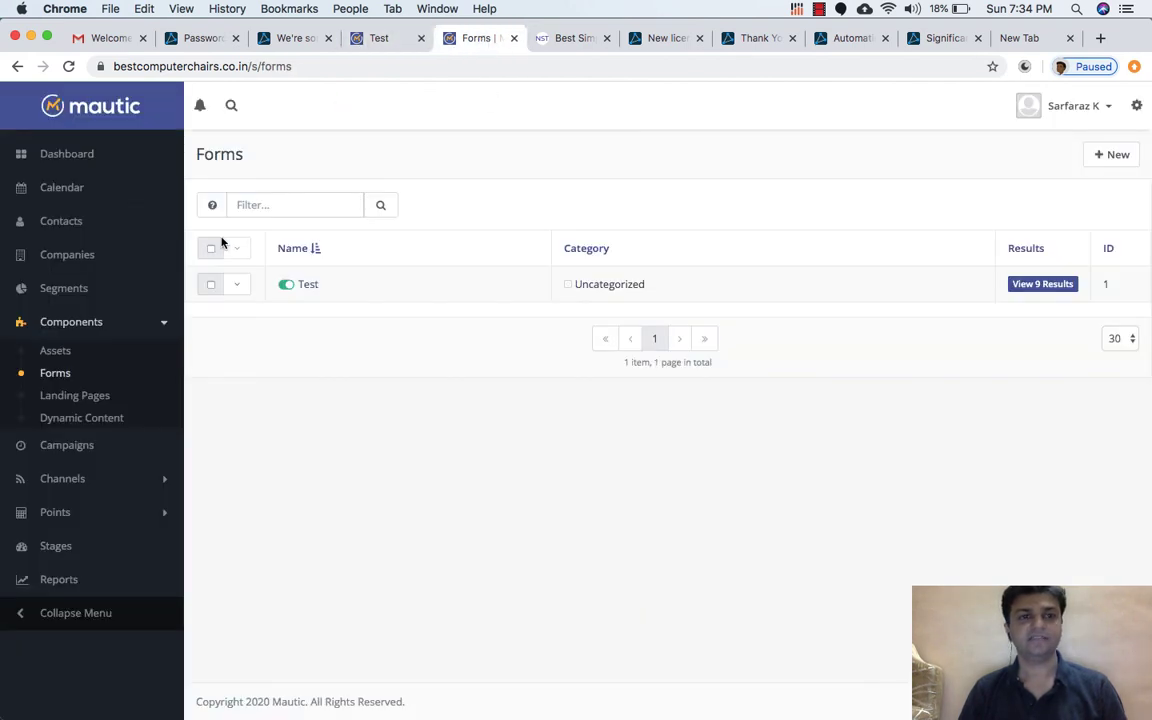
click(62, 222)
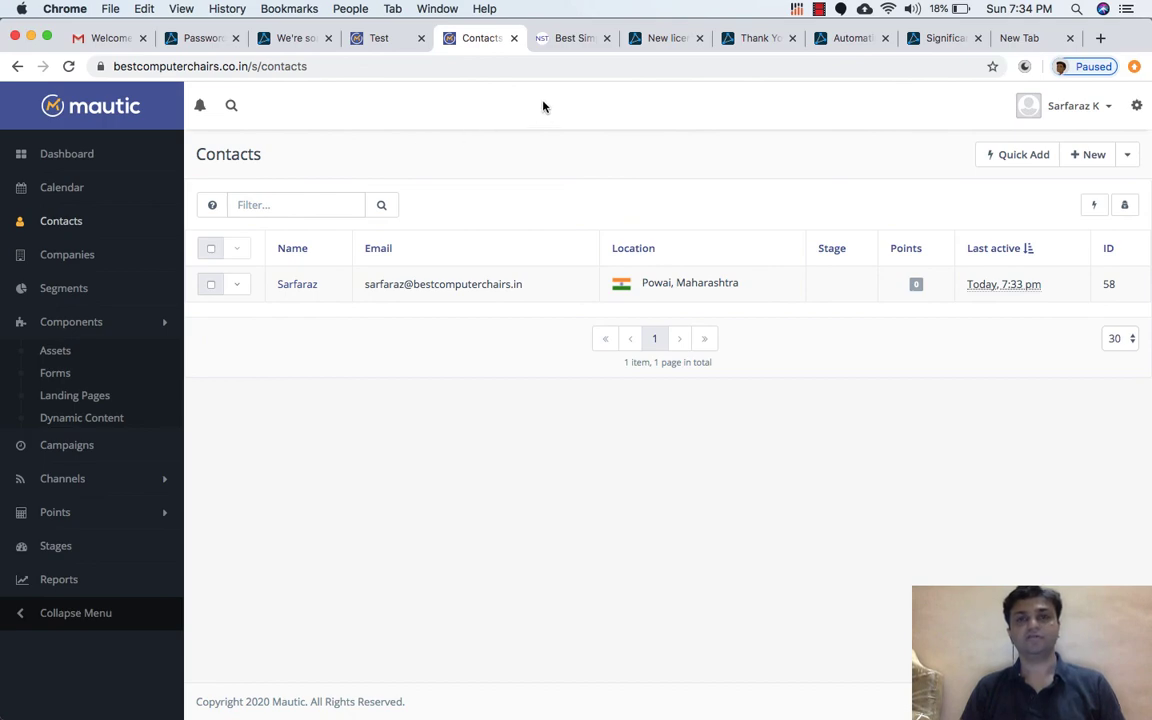
click(571, 40)
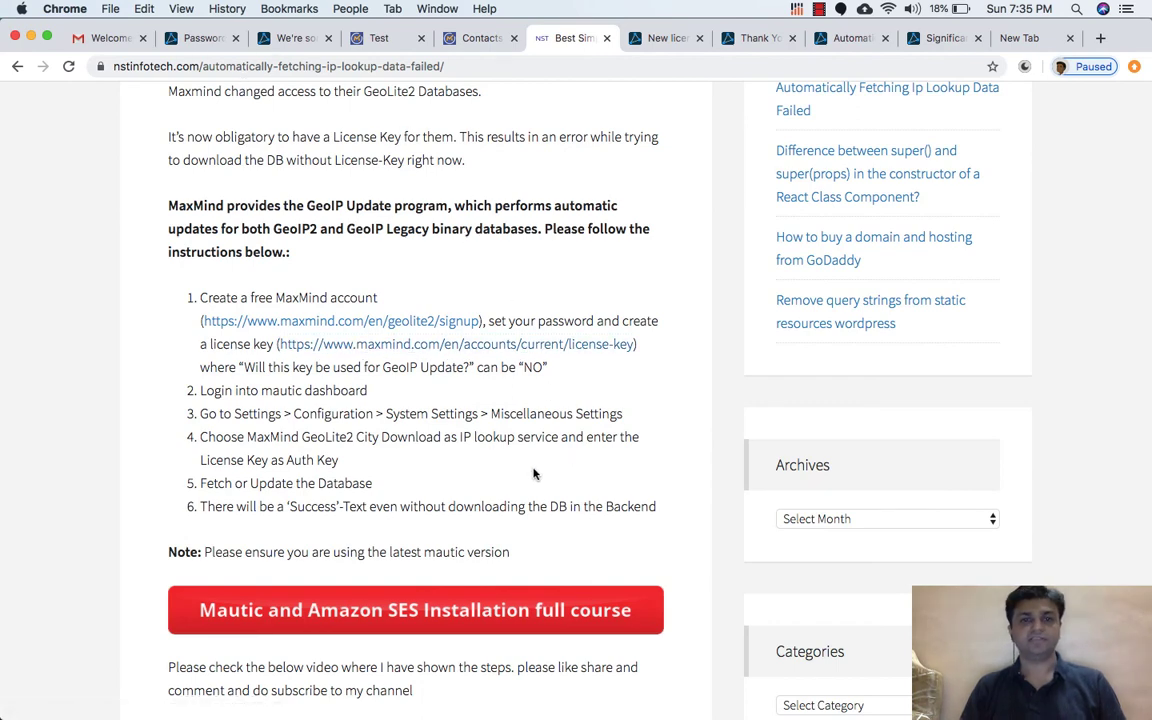
Step: Open the 'Mautic and Amazon SES Installation full course' link from further down the article
scroll(534, 474, down, 2)
scroll(534, 474, down, 1)
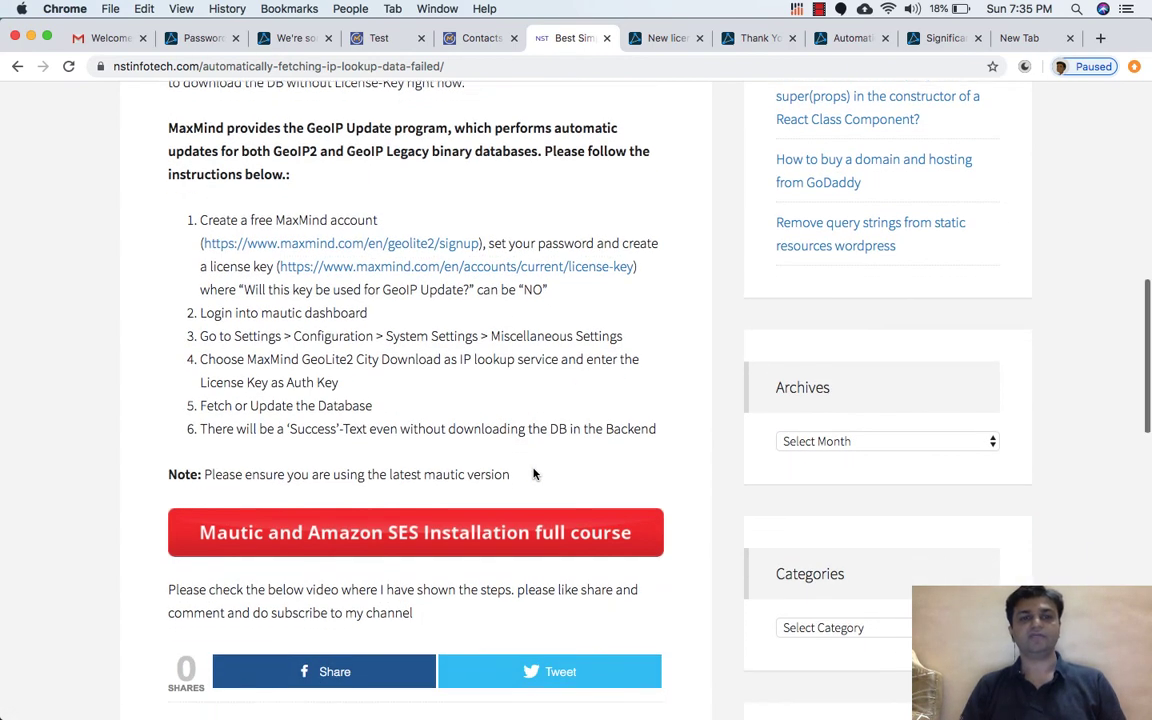
scroll(500, 510, down, 2)
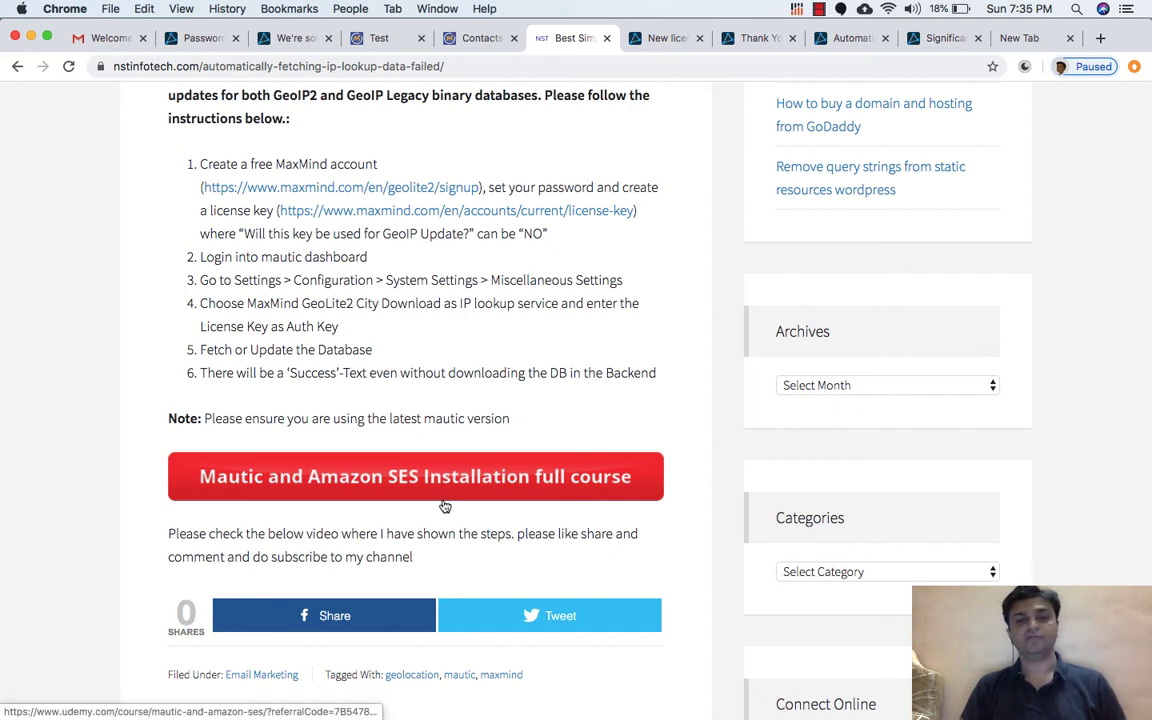
click(463, 496)
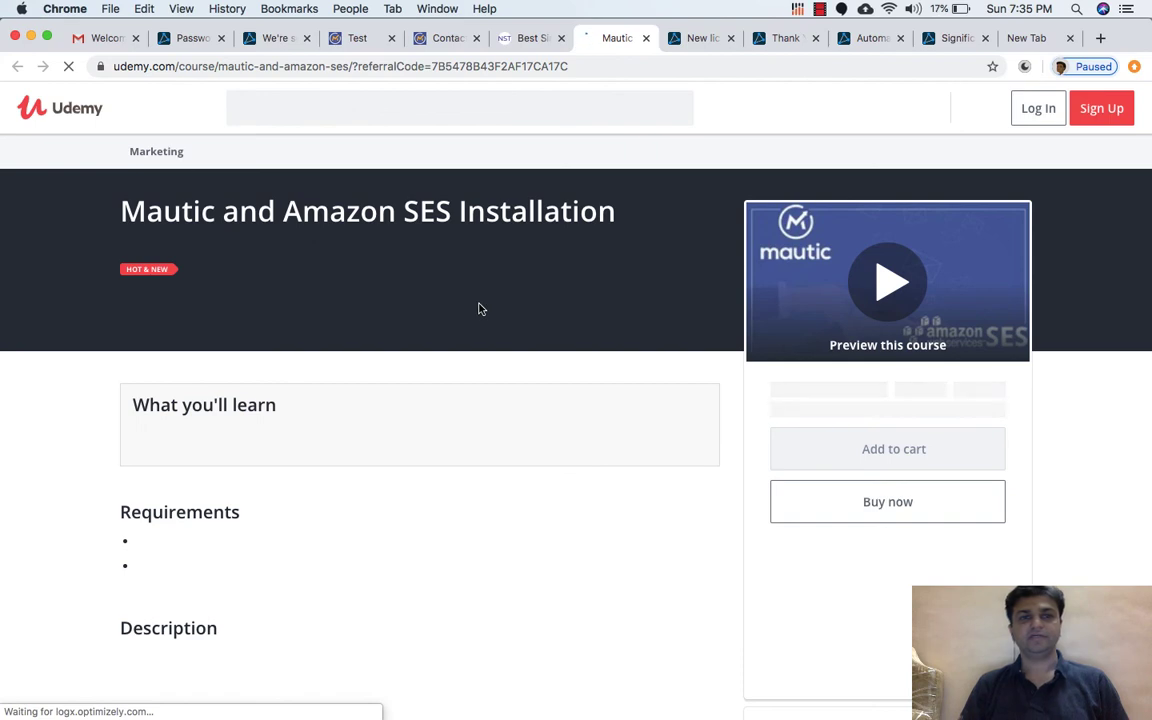
Step: Expand the 'Mautic Installation on AWS' and 'Amazon SES' curriculum sections, then close the Udemy tab
scroll(450, 328, down, 2)
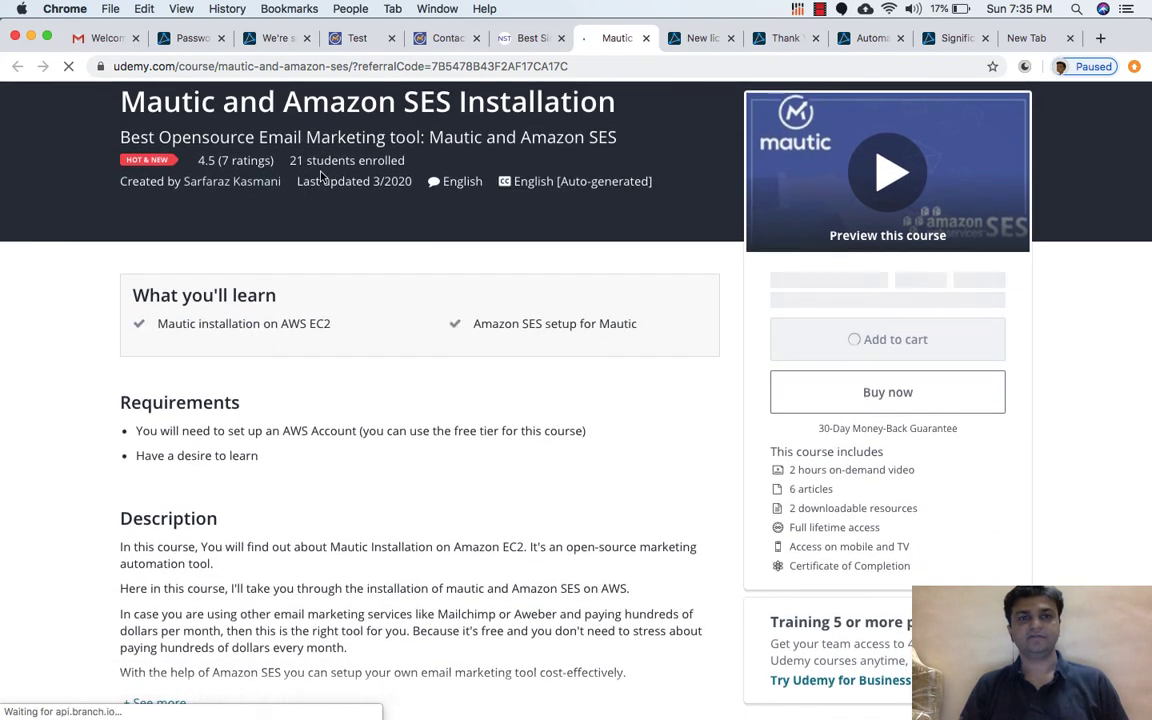
scroll(416, 333, down, 8)
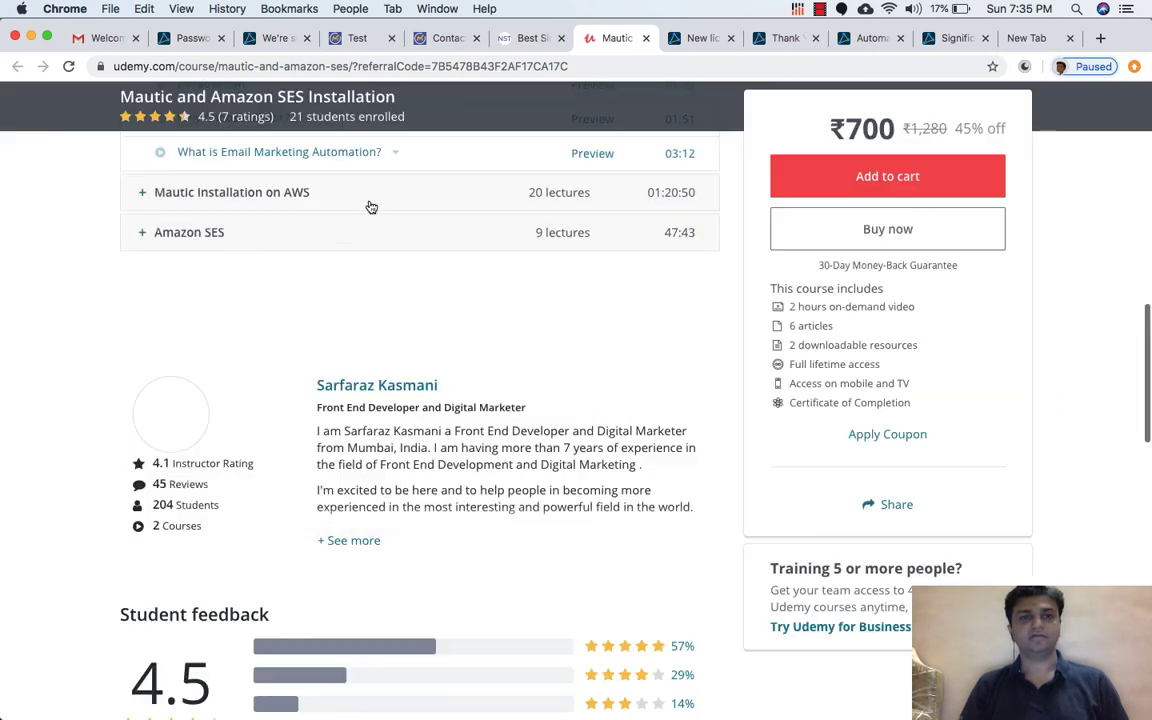
click(335, 190)
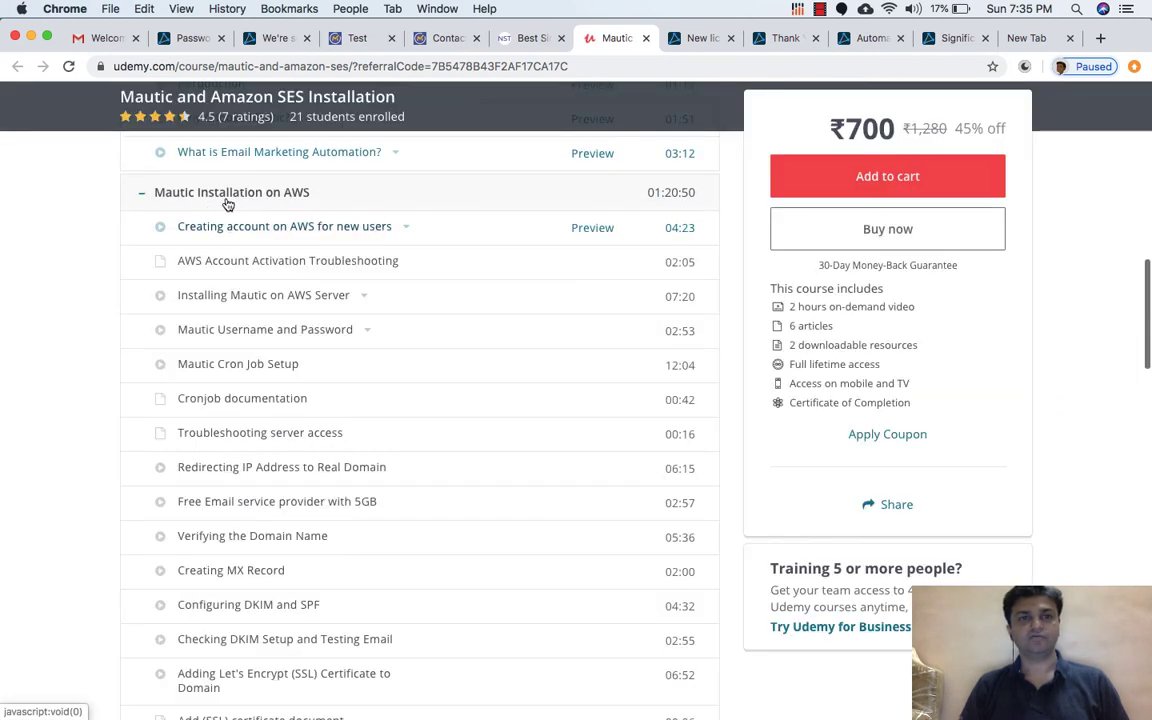
scroll(261, 356, down, 2)
scroll(261, 356, down, 5)
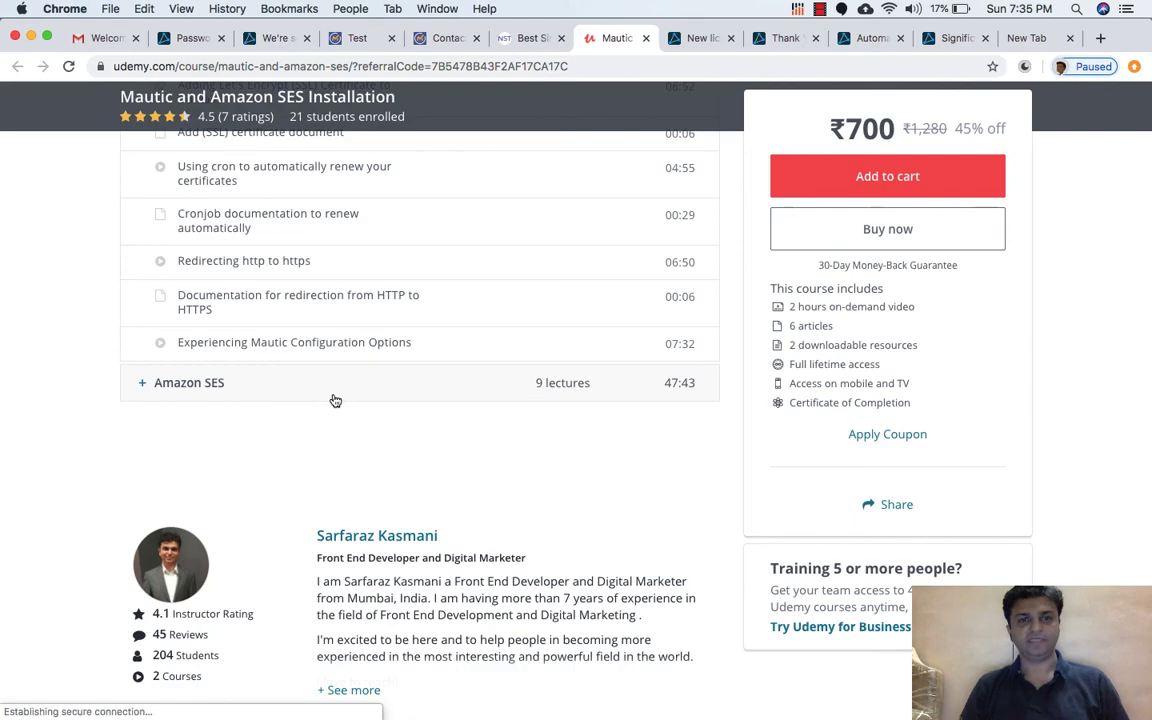
click(335, 398)
scroll(335, 400, down, 4)
scroll(335, 400, down, 5)
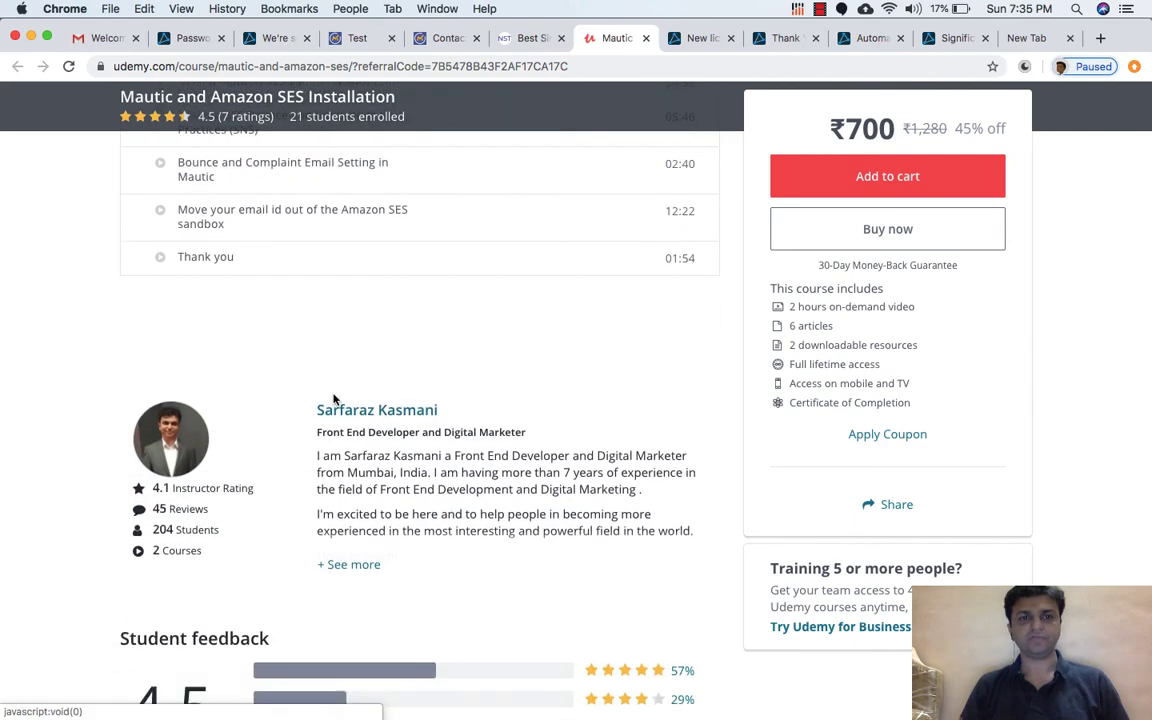
scroll(333, 397, up, 11)
scroll(333, 397, up, 15)
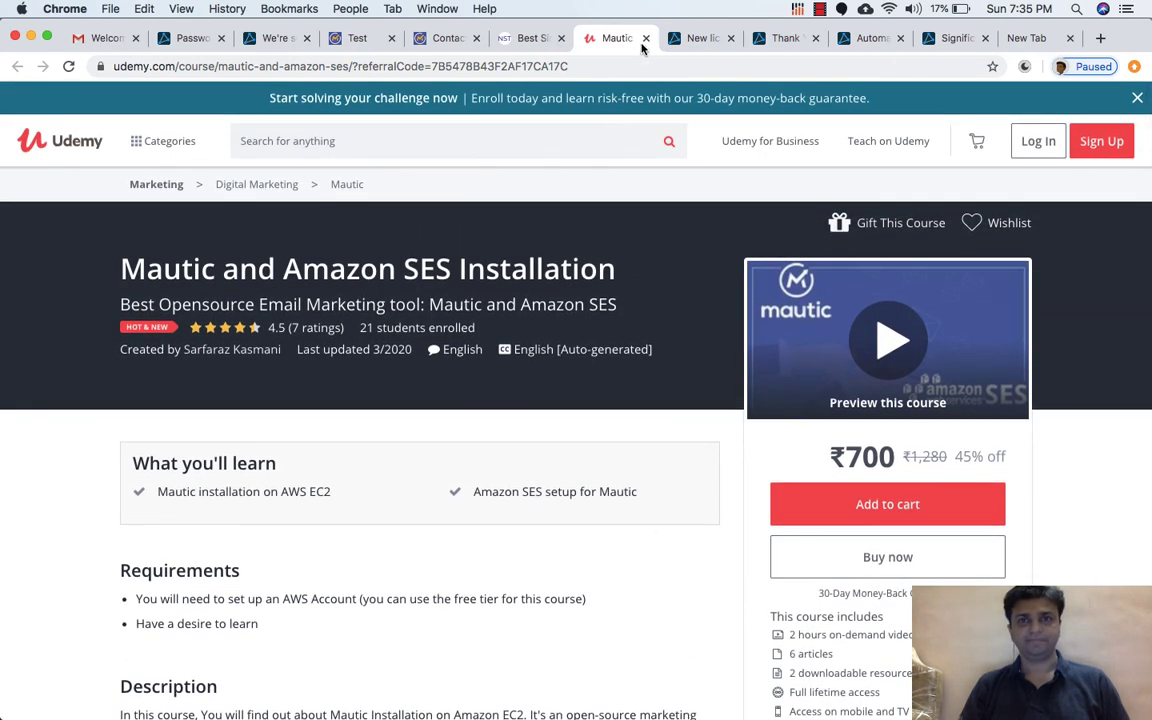
click(646, 39)
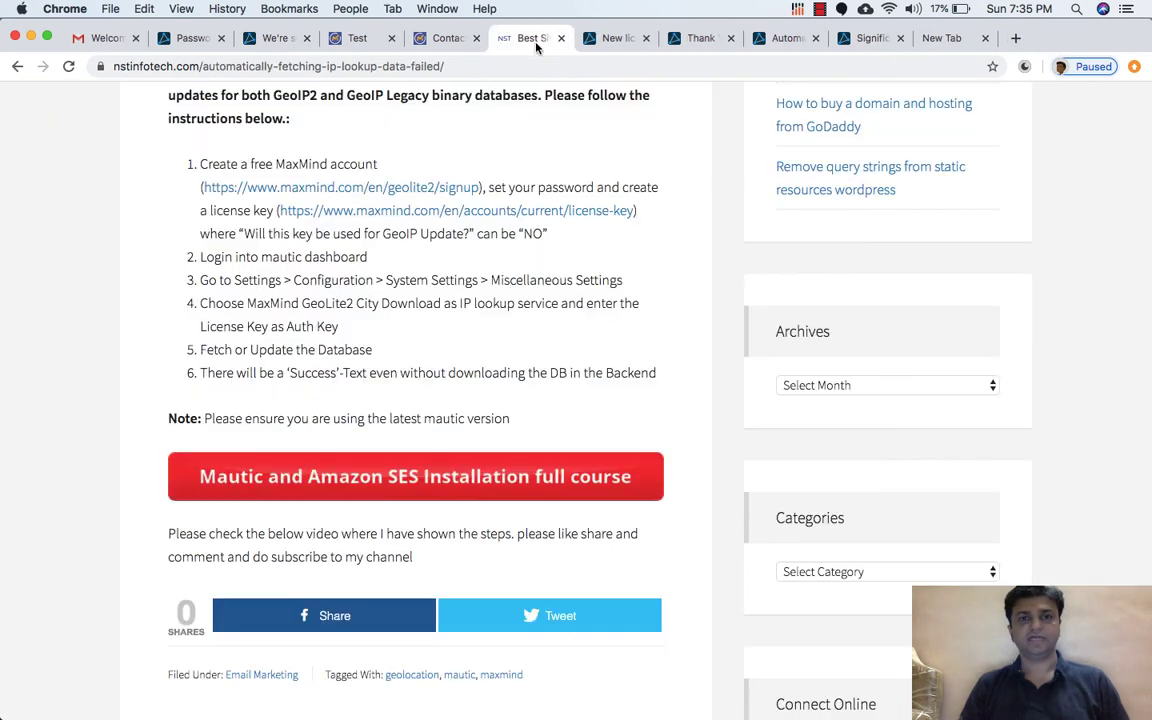
click(512, 434)
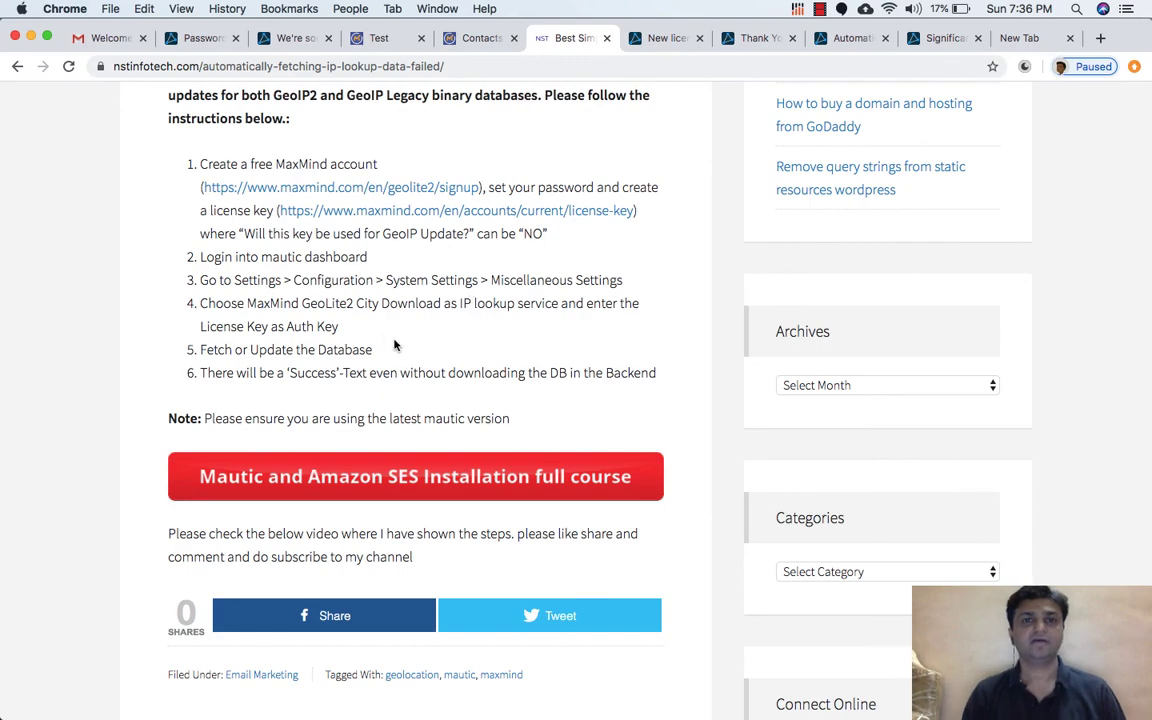
scroll(393, 339, up, 5)
scroll(393, 344, up, 5)
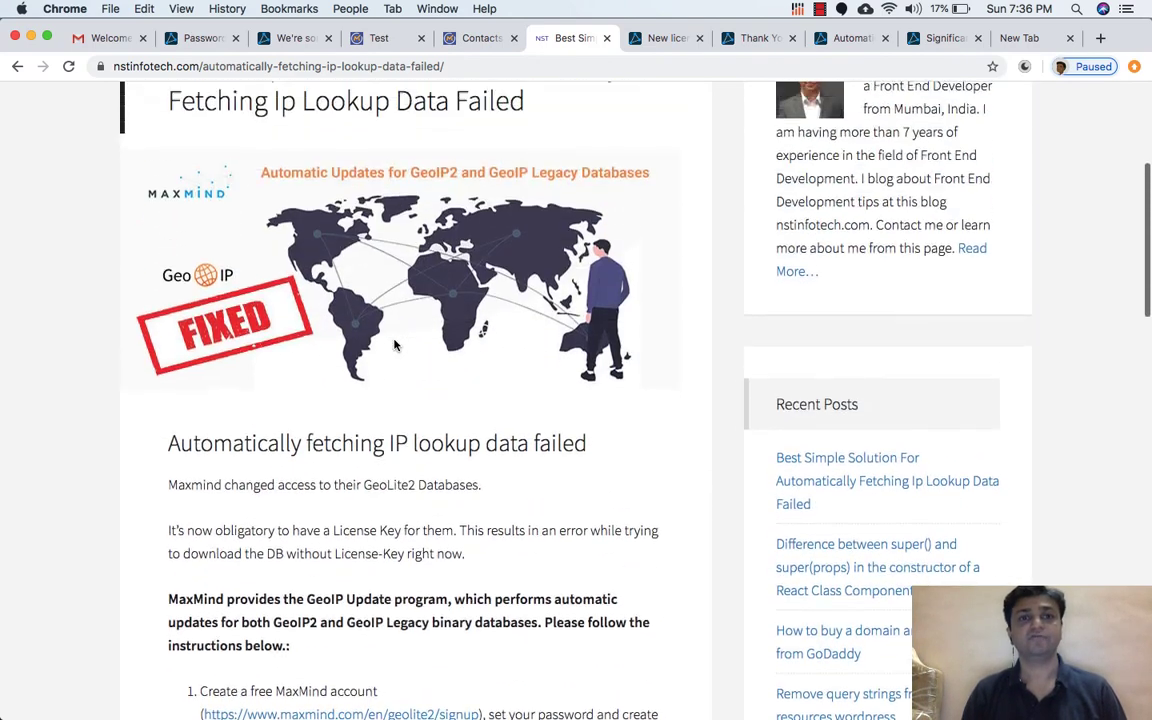
scroll(393, 340, down, 4)
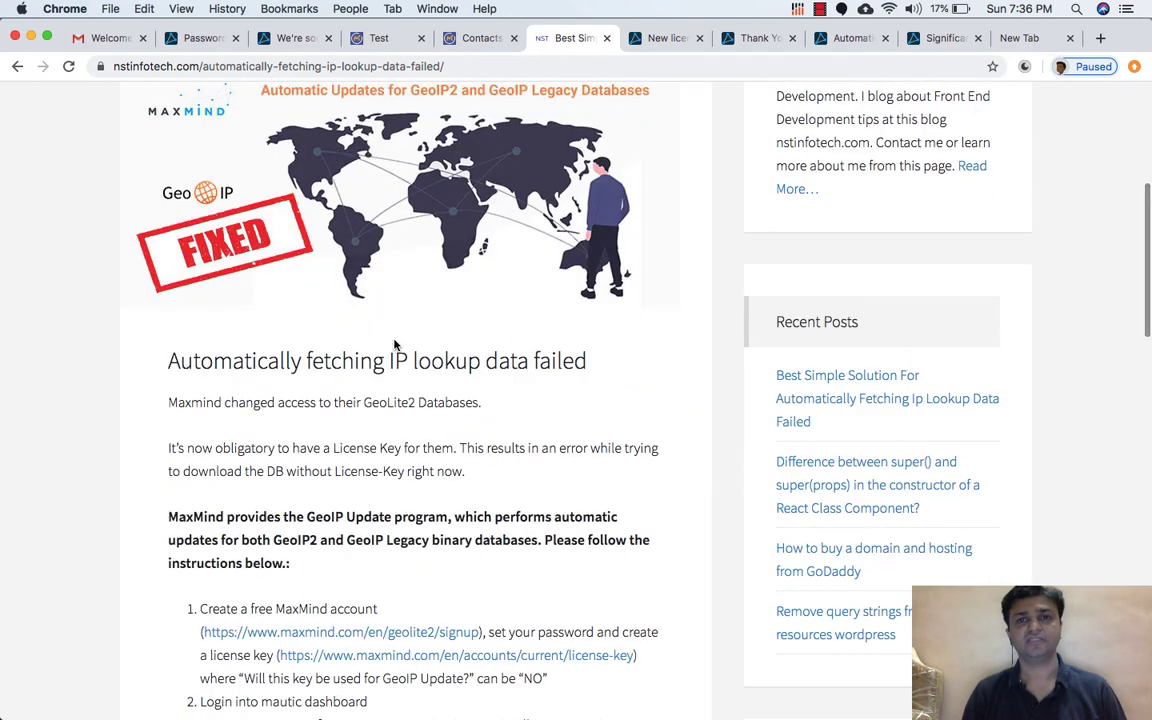